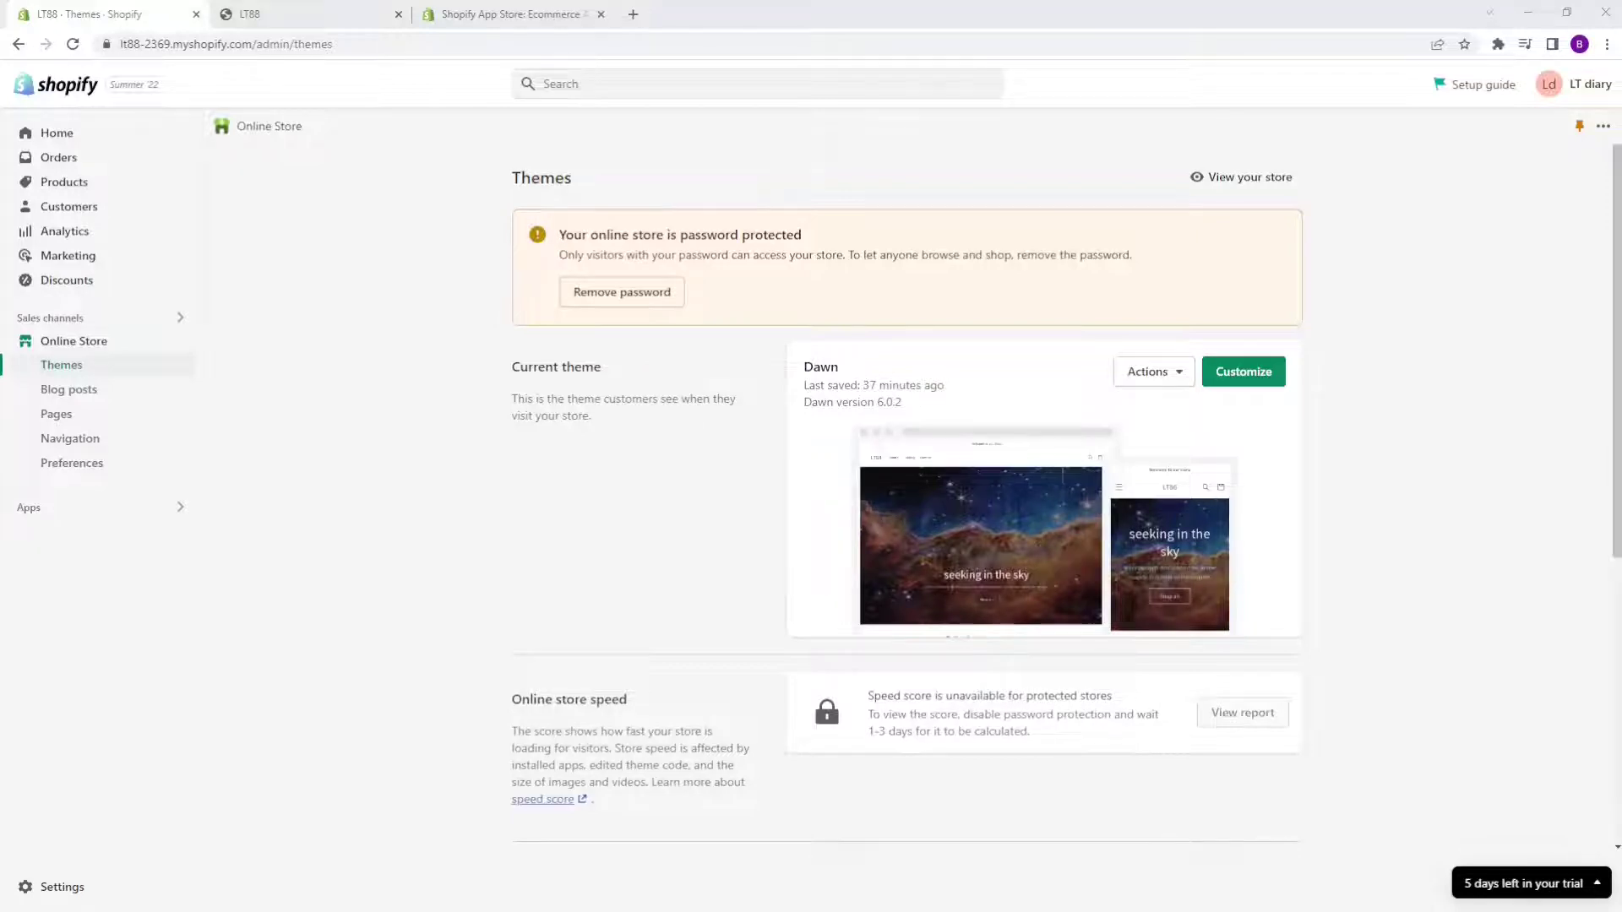
Step: Review the store's current theme and theme library, and open the Dawn theme for customization
{"action": "scroll", "coordinate": [906, 473], "scroll_direction": "down", "scroll_amount": 4}
{"action": "scroll", "coordinate": [906, 473], "scroll_direction": "down", "scroll_amount": 1}
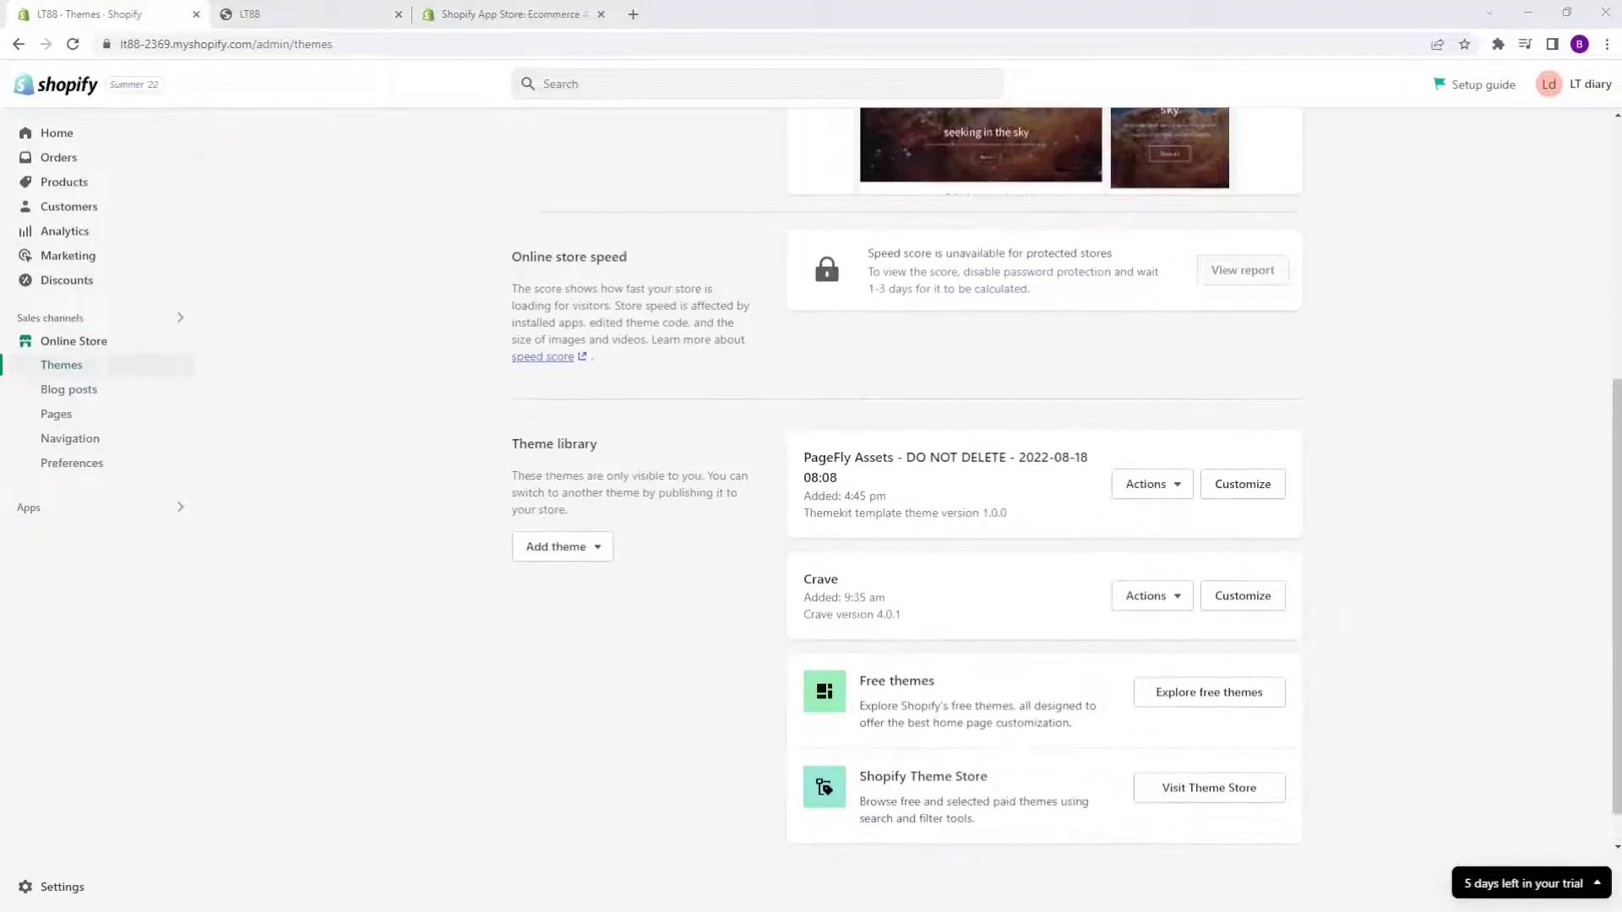
{"action": "scroll", "coordinate": [906, 473], "scroll_direction": "up", "scroll_amount": 5}
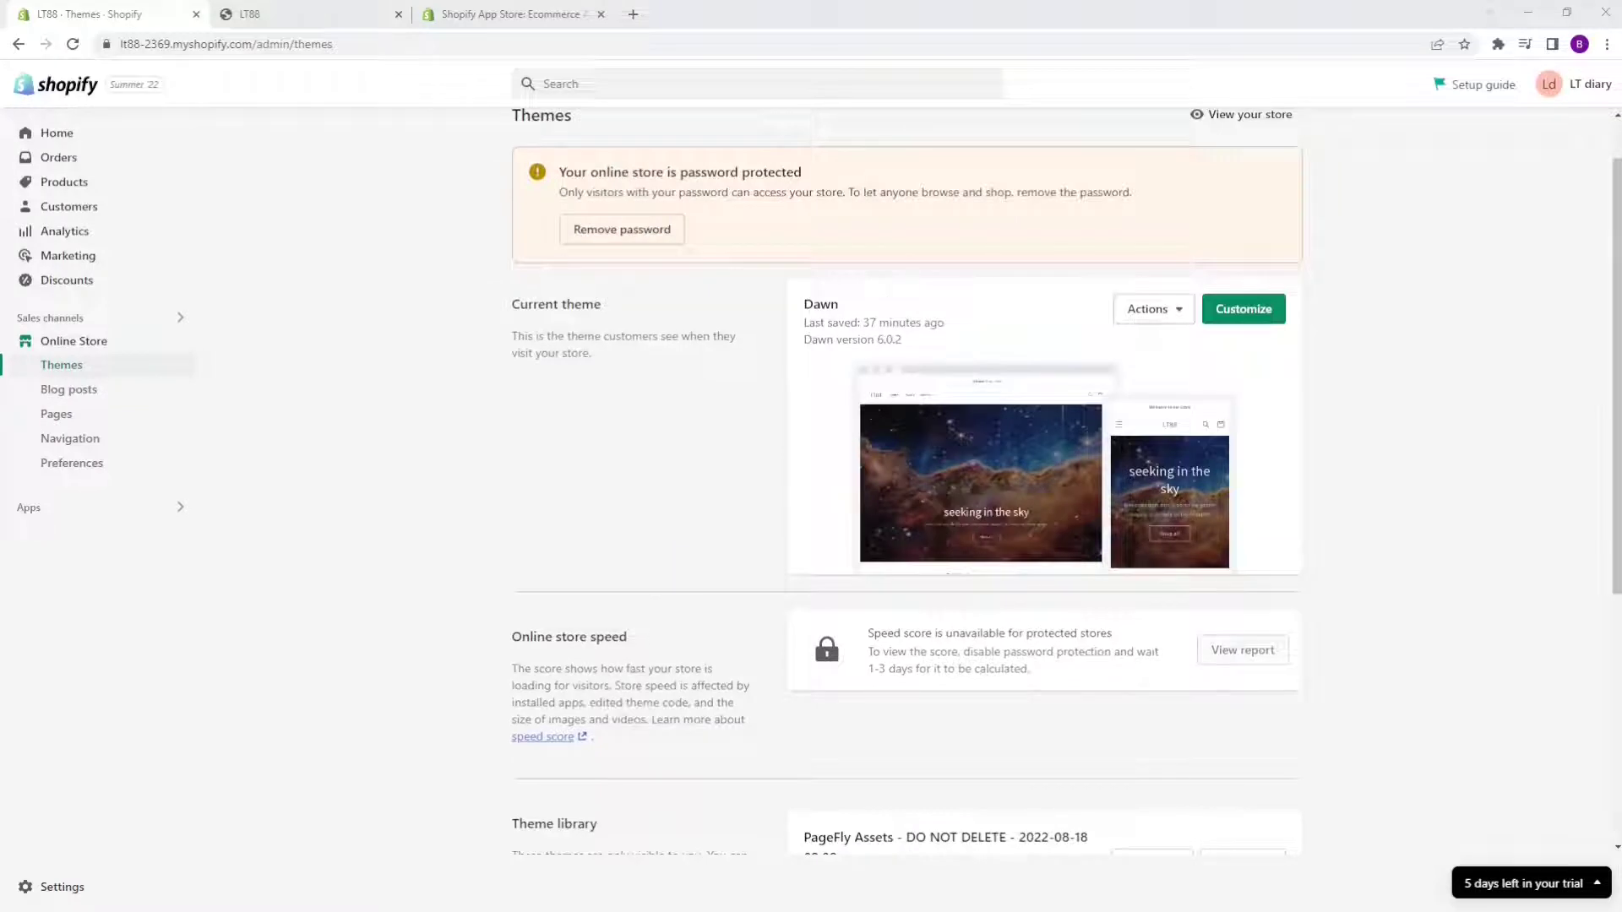
{"action": "left_click", "coordinate": [1244, 310]}
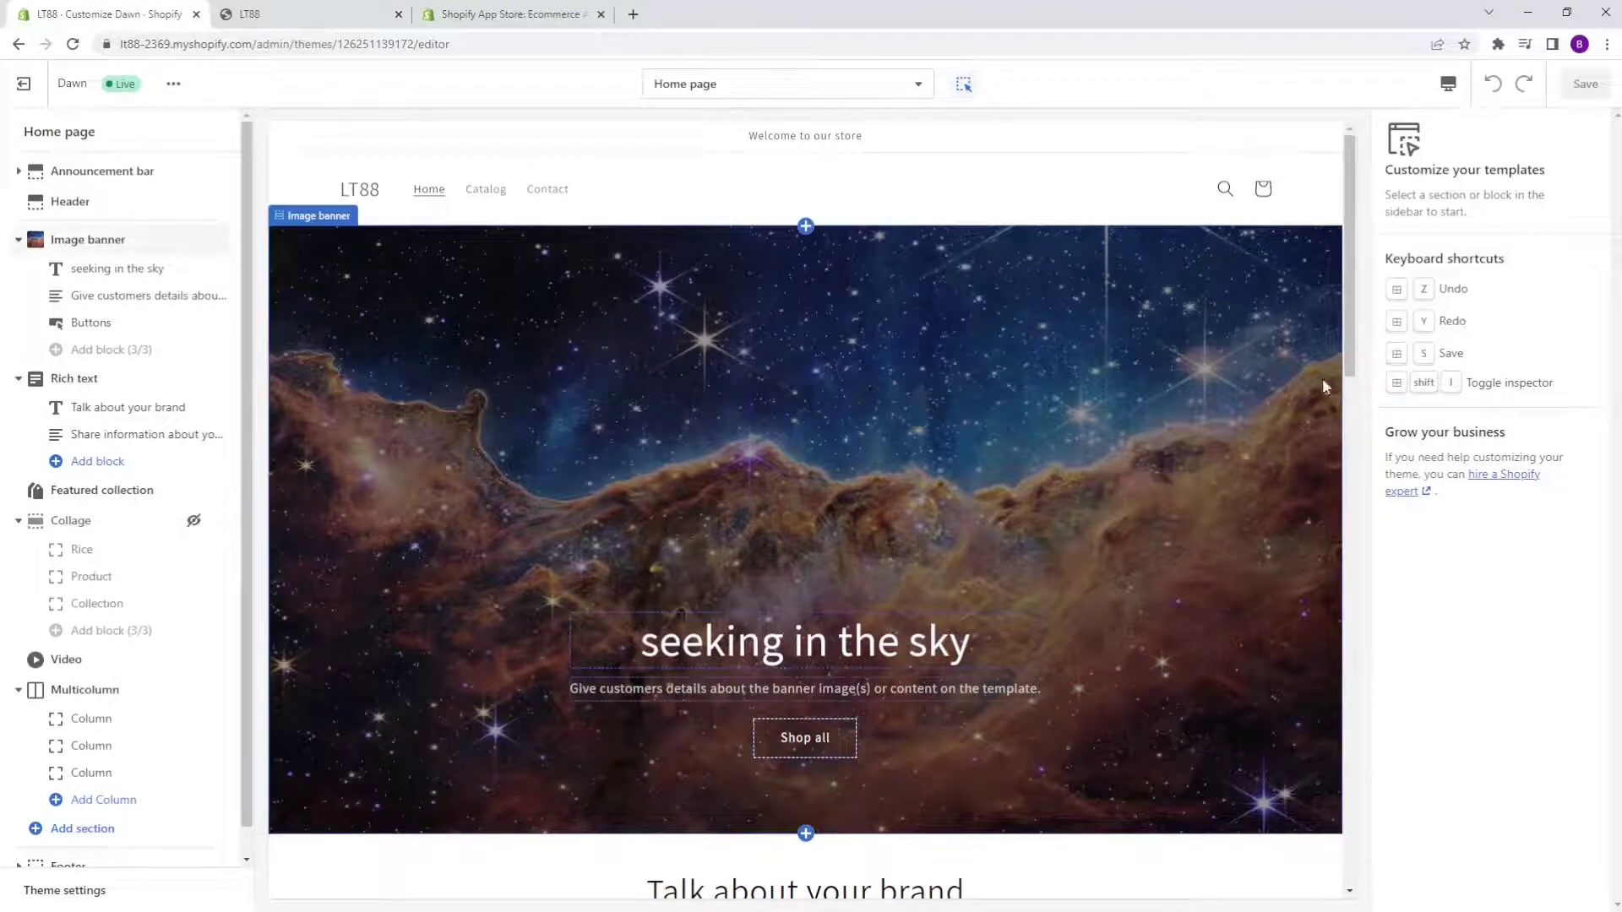
Step: Examine the home page's image banner, banner heading, rich text and featured products sections, and the section list down to the footer
{"action": "left_click", "coordinate": [483, 514]}
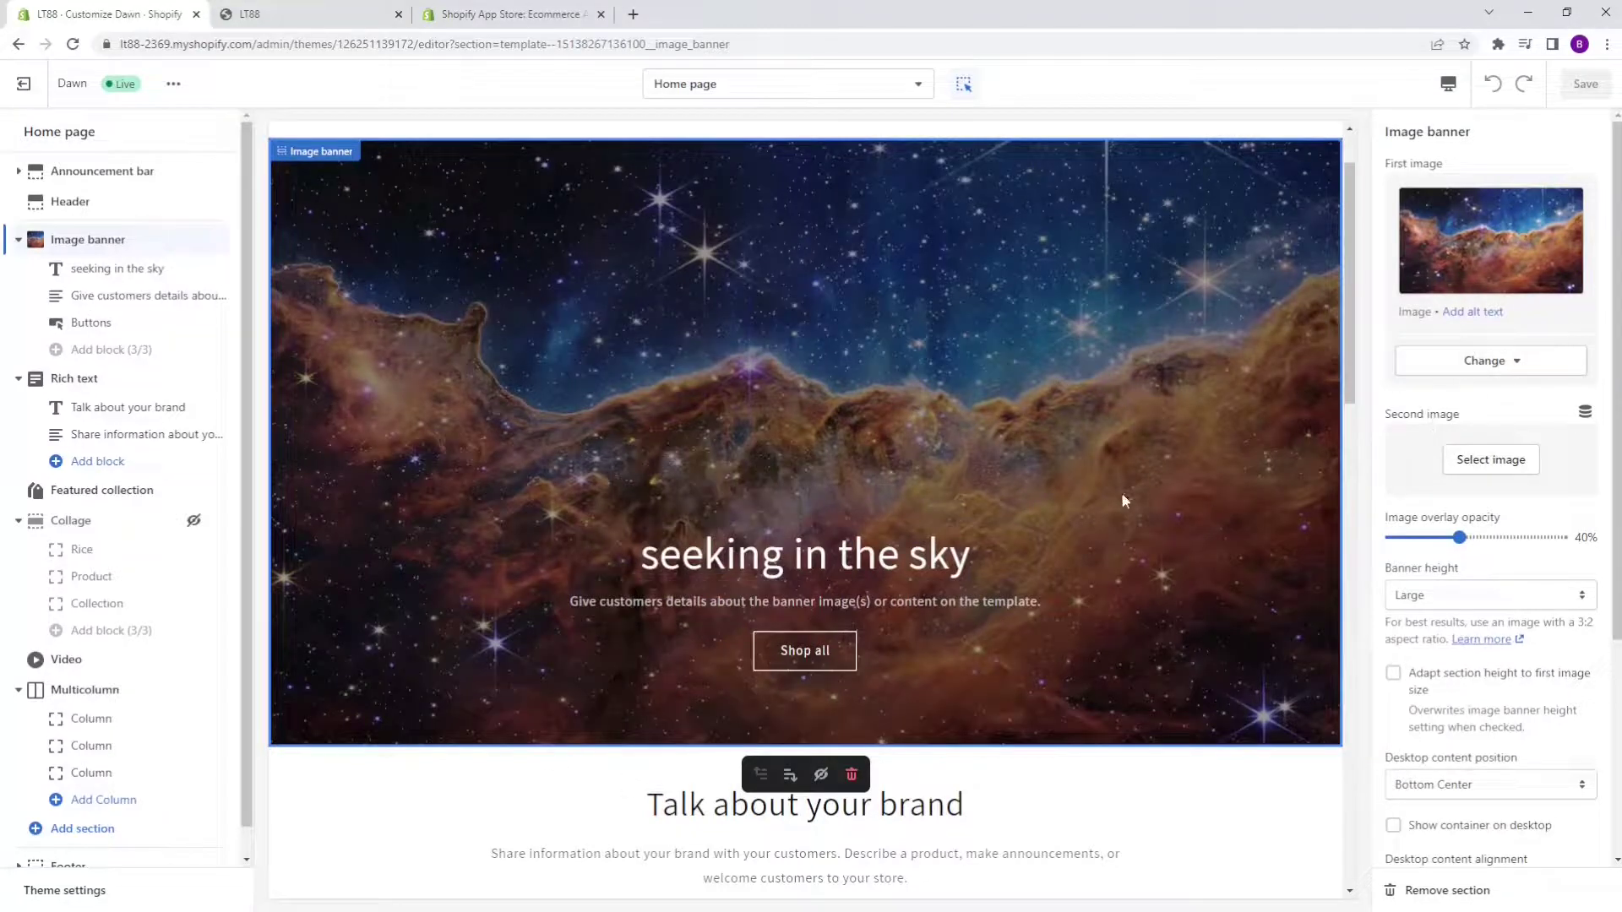
{"action": "left_click", "coordinate": [929, 566]}
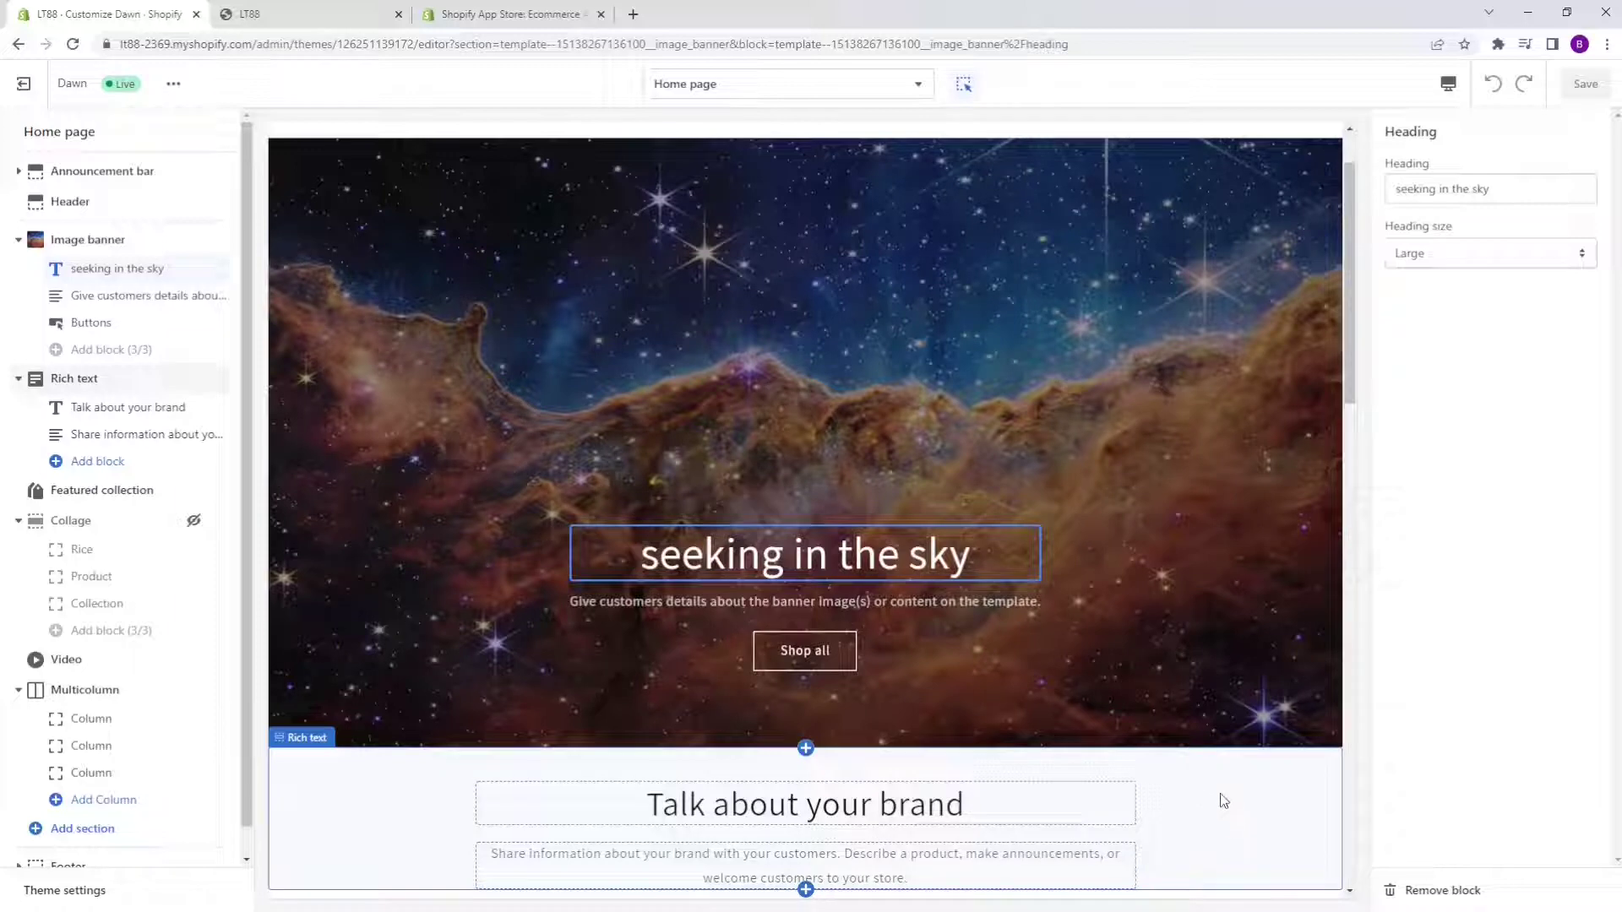
{"action": "left_click", "coordinate": [1224, 801]}
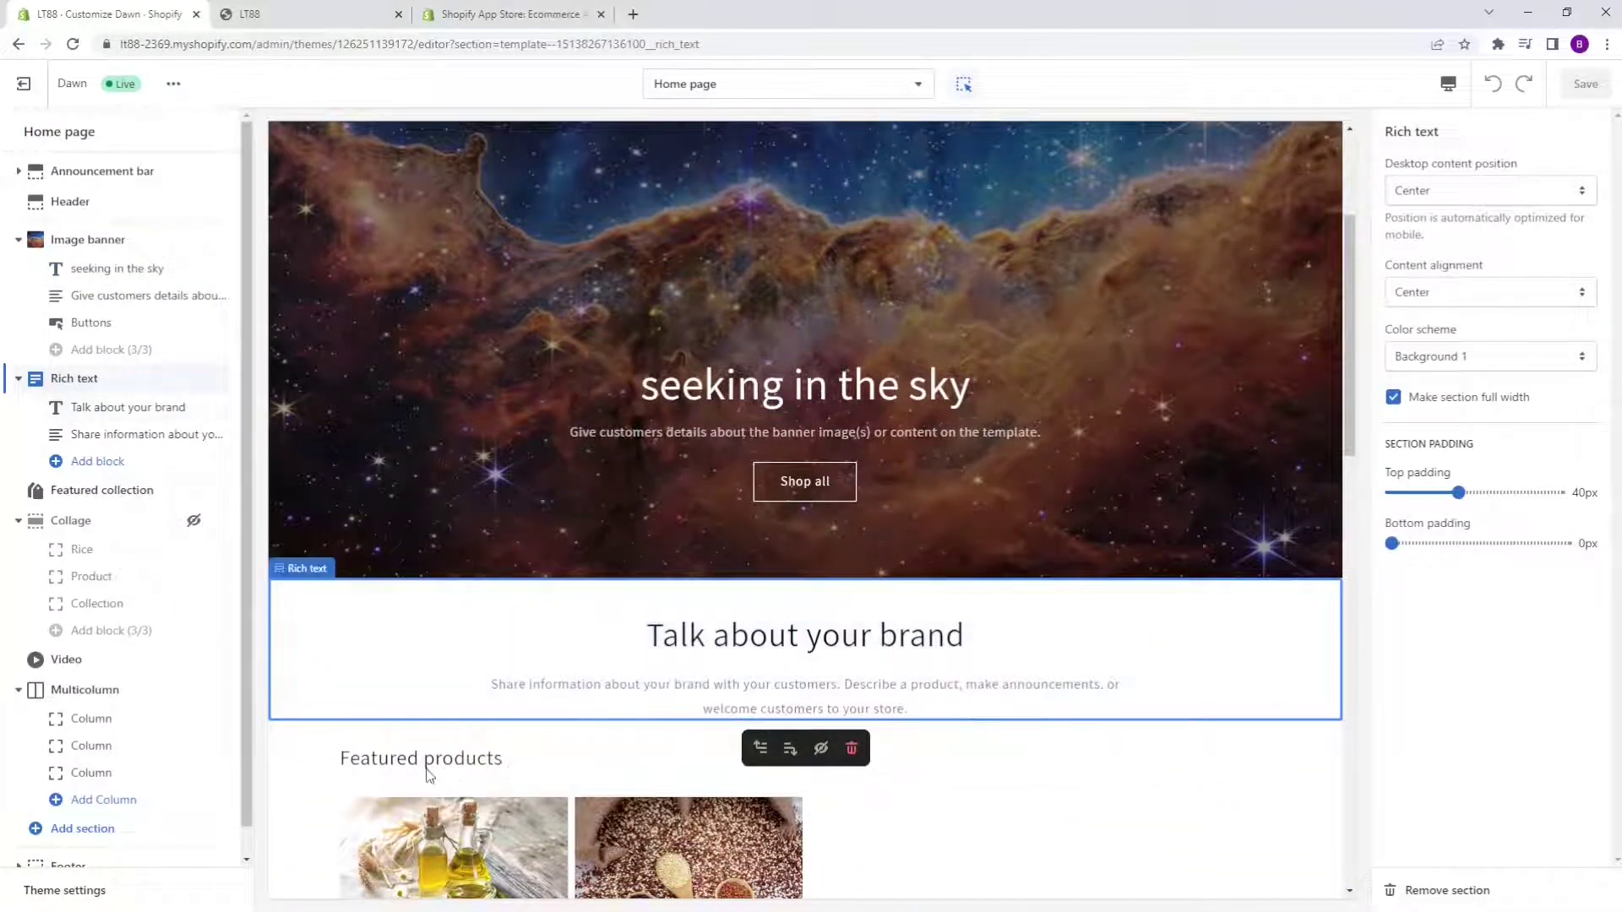
{"action": "scroll", "coordinate": [1043, 826], "scroll_direction": "down", "scroll_amount": 1}
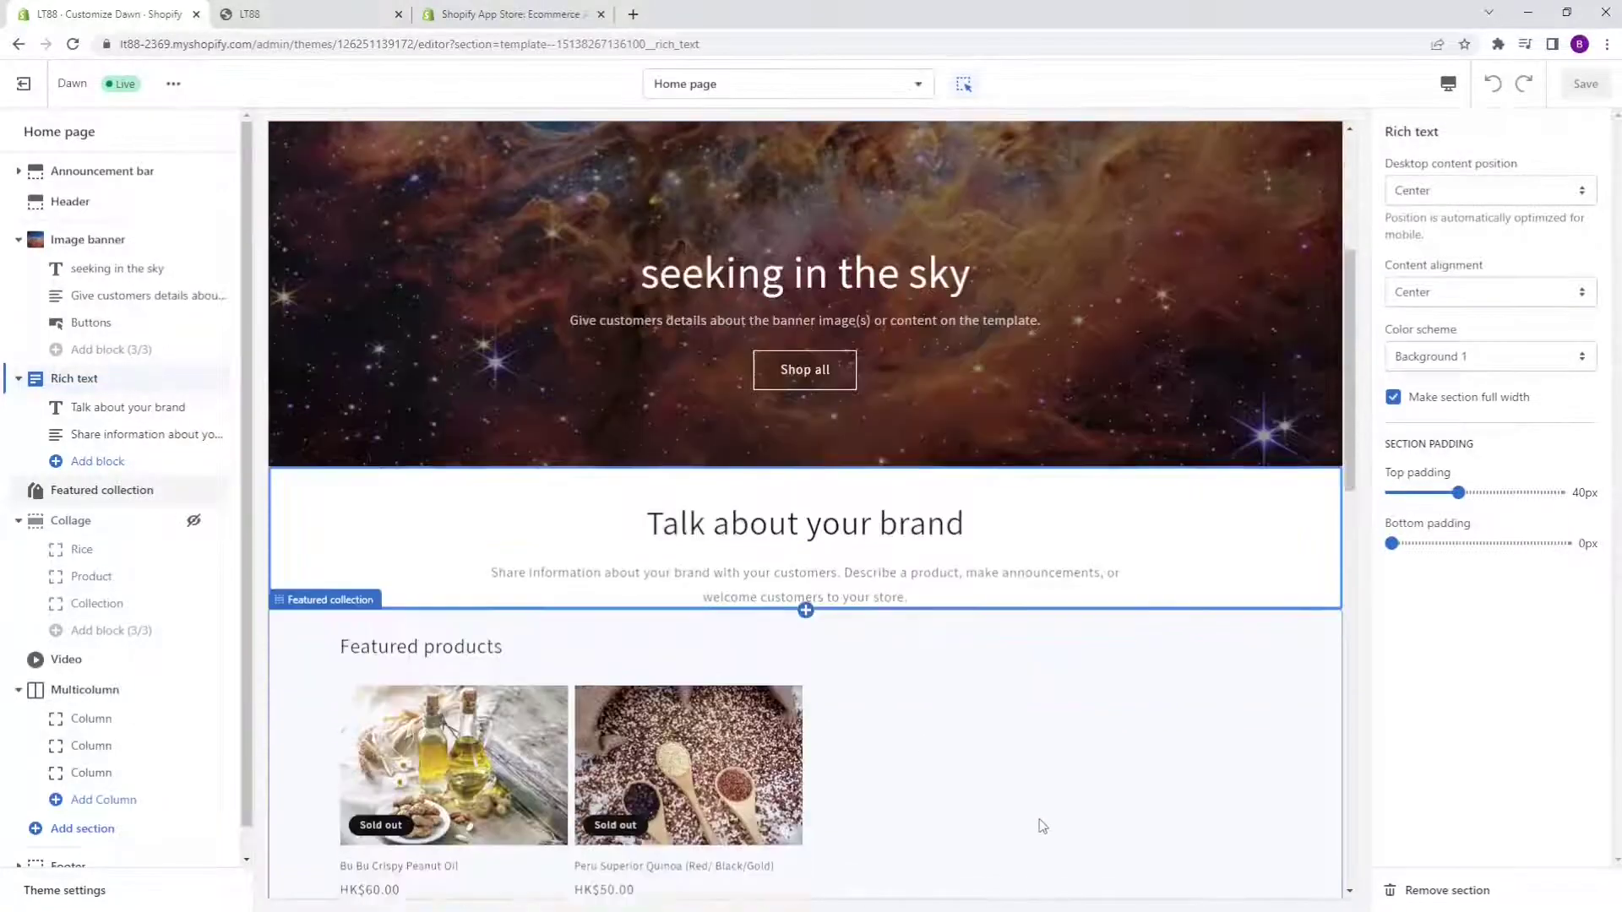
{"action": "scroll", "coordinate": [1042, 826], "scroll_direction": "down", "scroll_amount": 2}
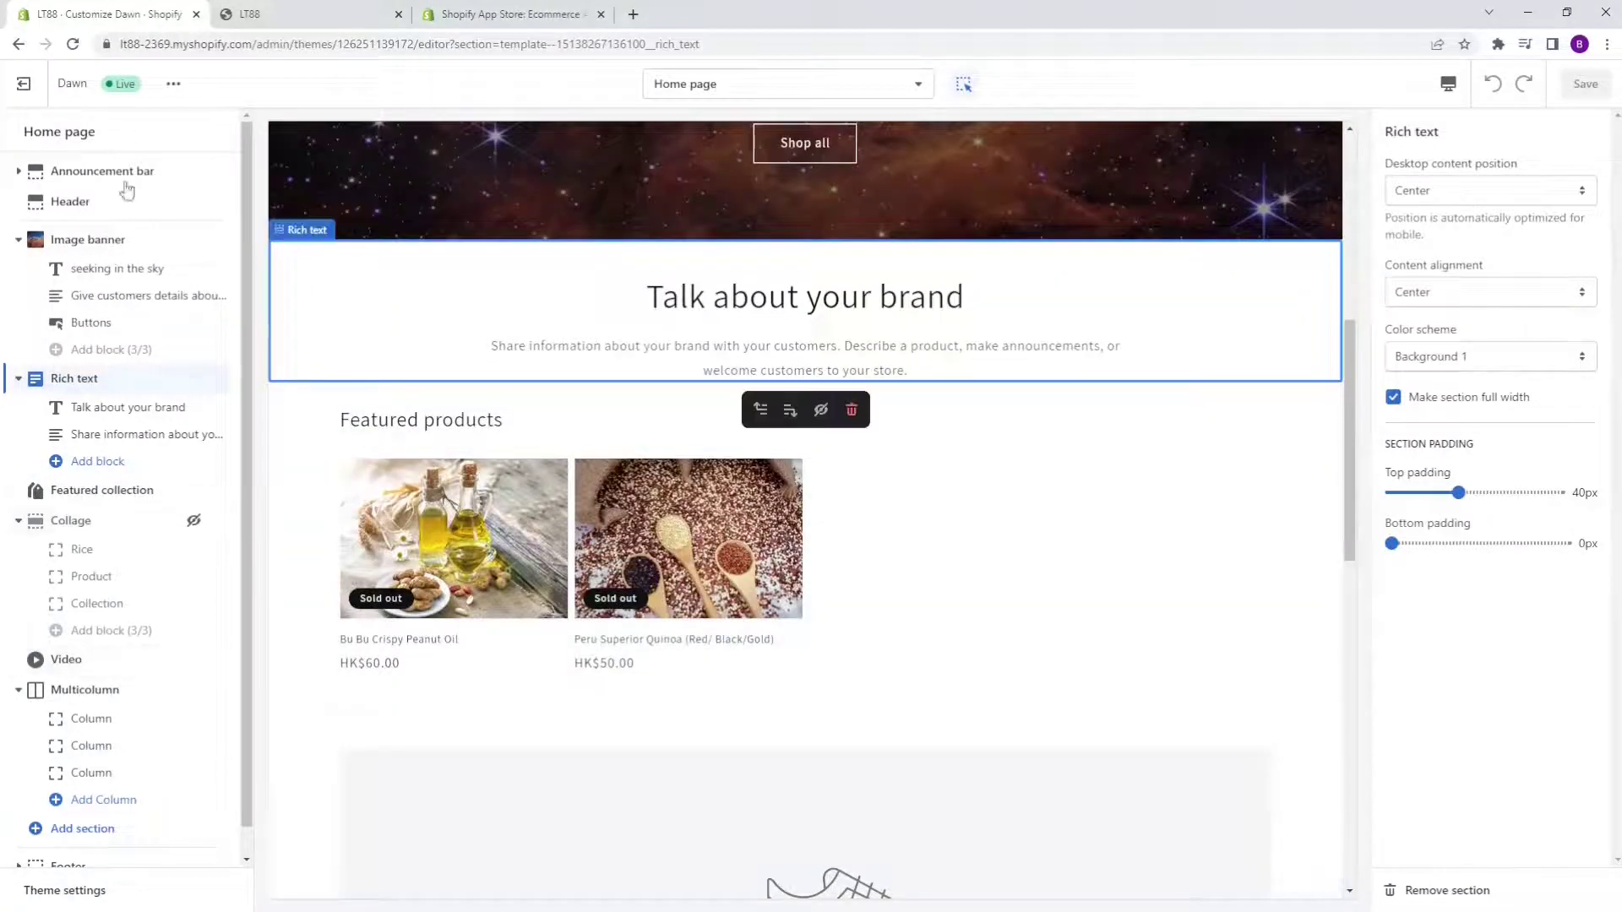
{"action": "scroll", "coordinate": [84, 574], "scroll_direction": "down", "scroll_amount": 1}
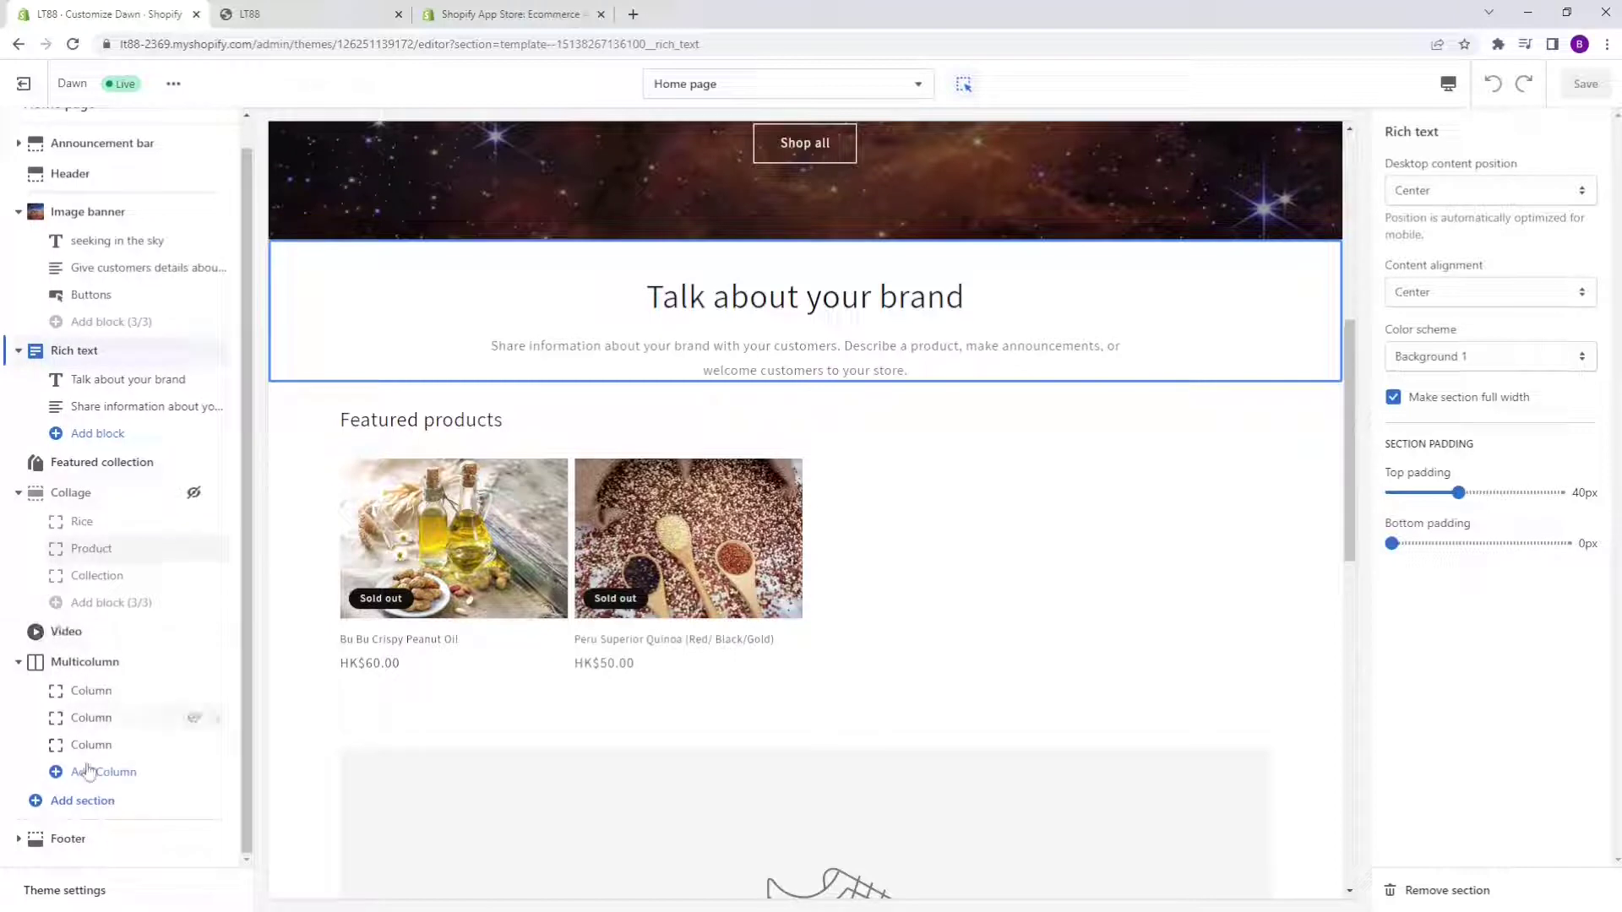
Step: Set the theme's Background 1 color to #121212 in the theme-wide color settings
{"action": "left_click", "coordinate": [81, 896]}
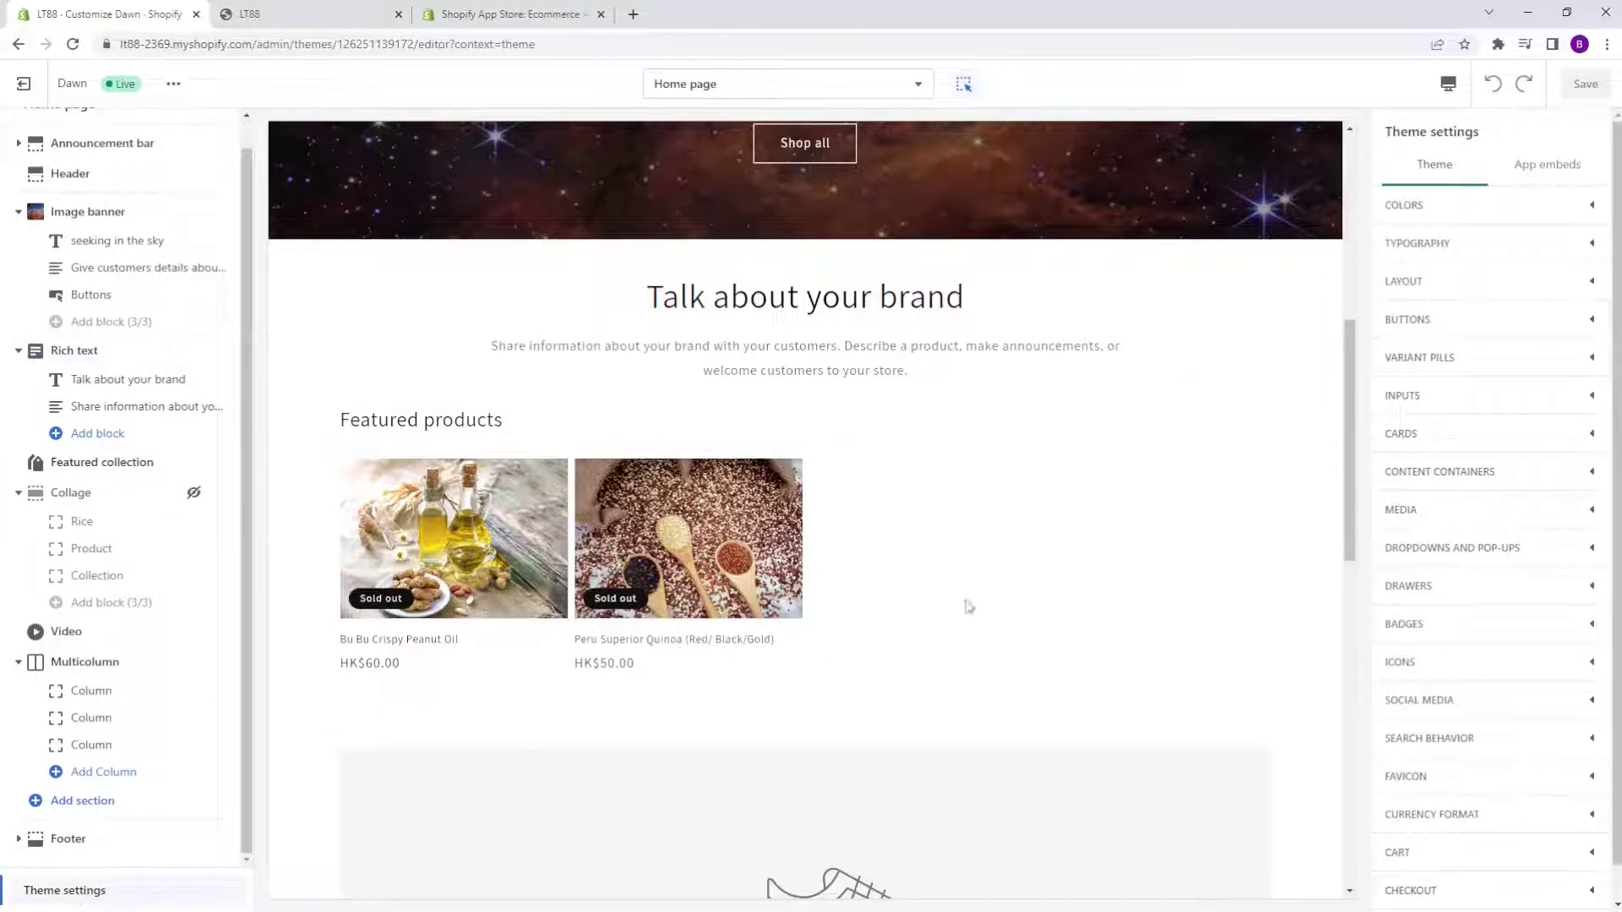
{"action": "left_click", "coordinate": [1450, 210]}
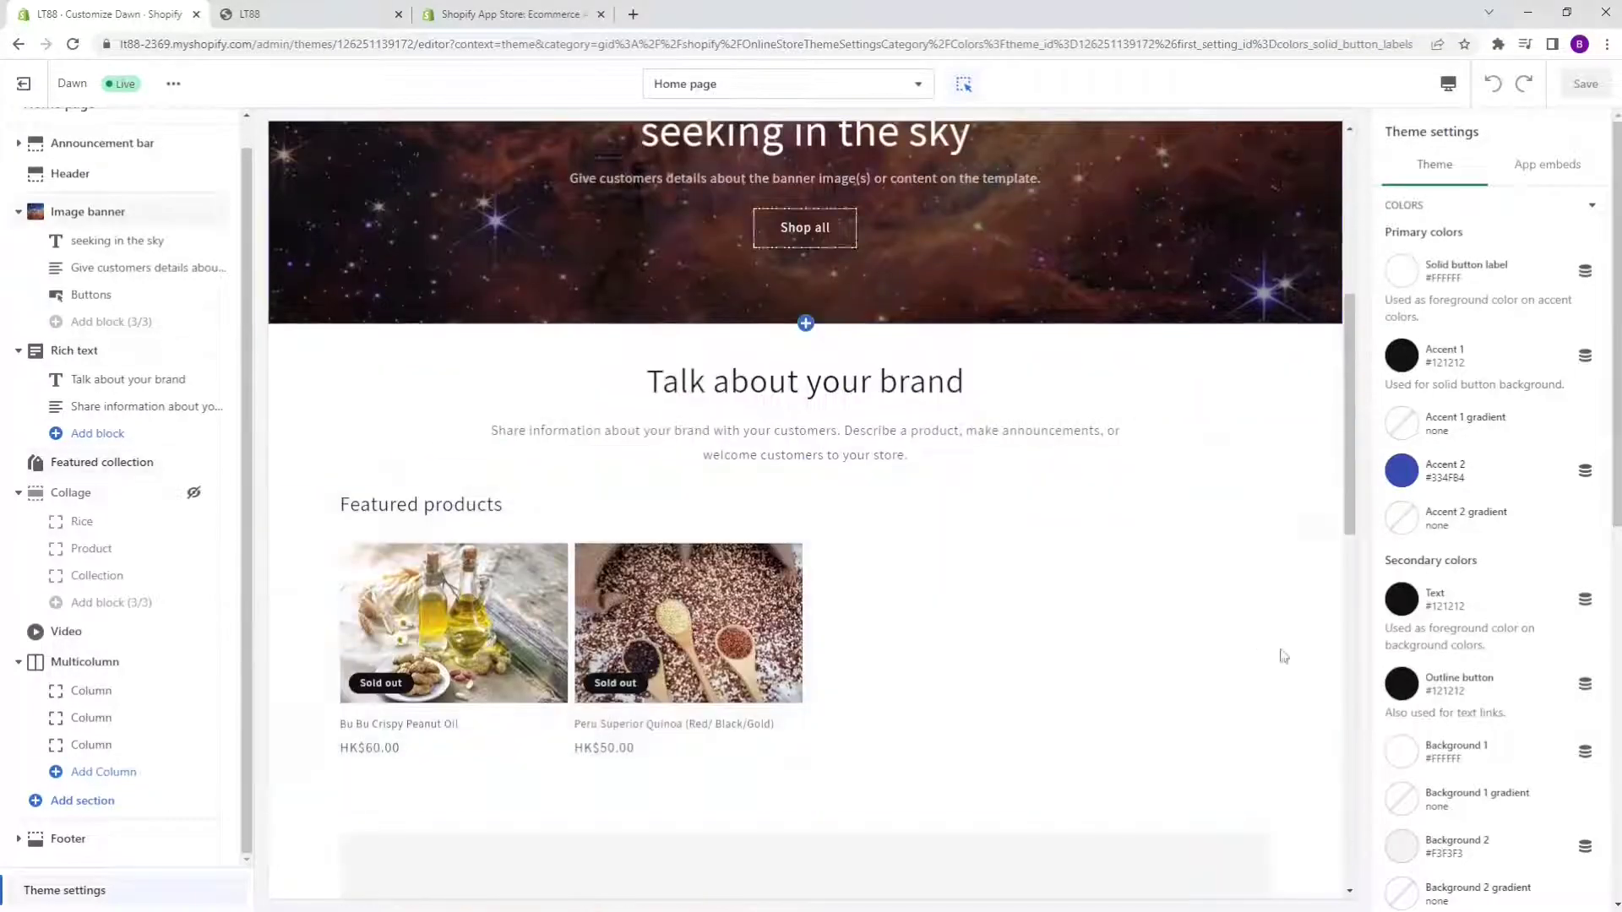
{"action": "left_click", "coordinate": [1400, 758]}
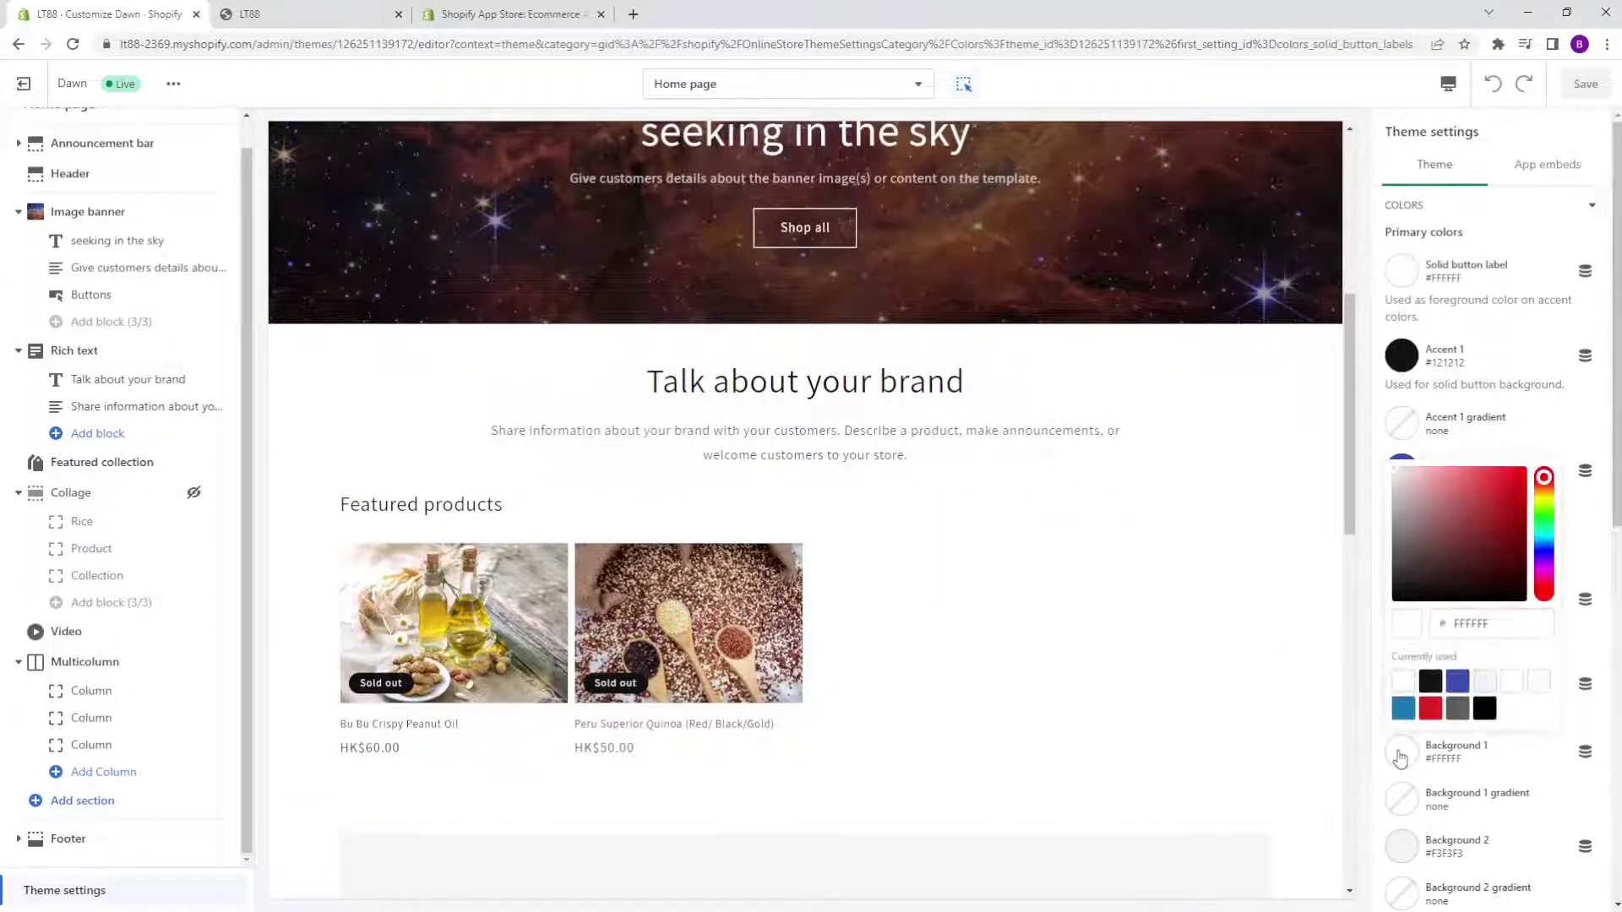
{"action": "left_click", "coordinate": [1429, 681]}
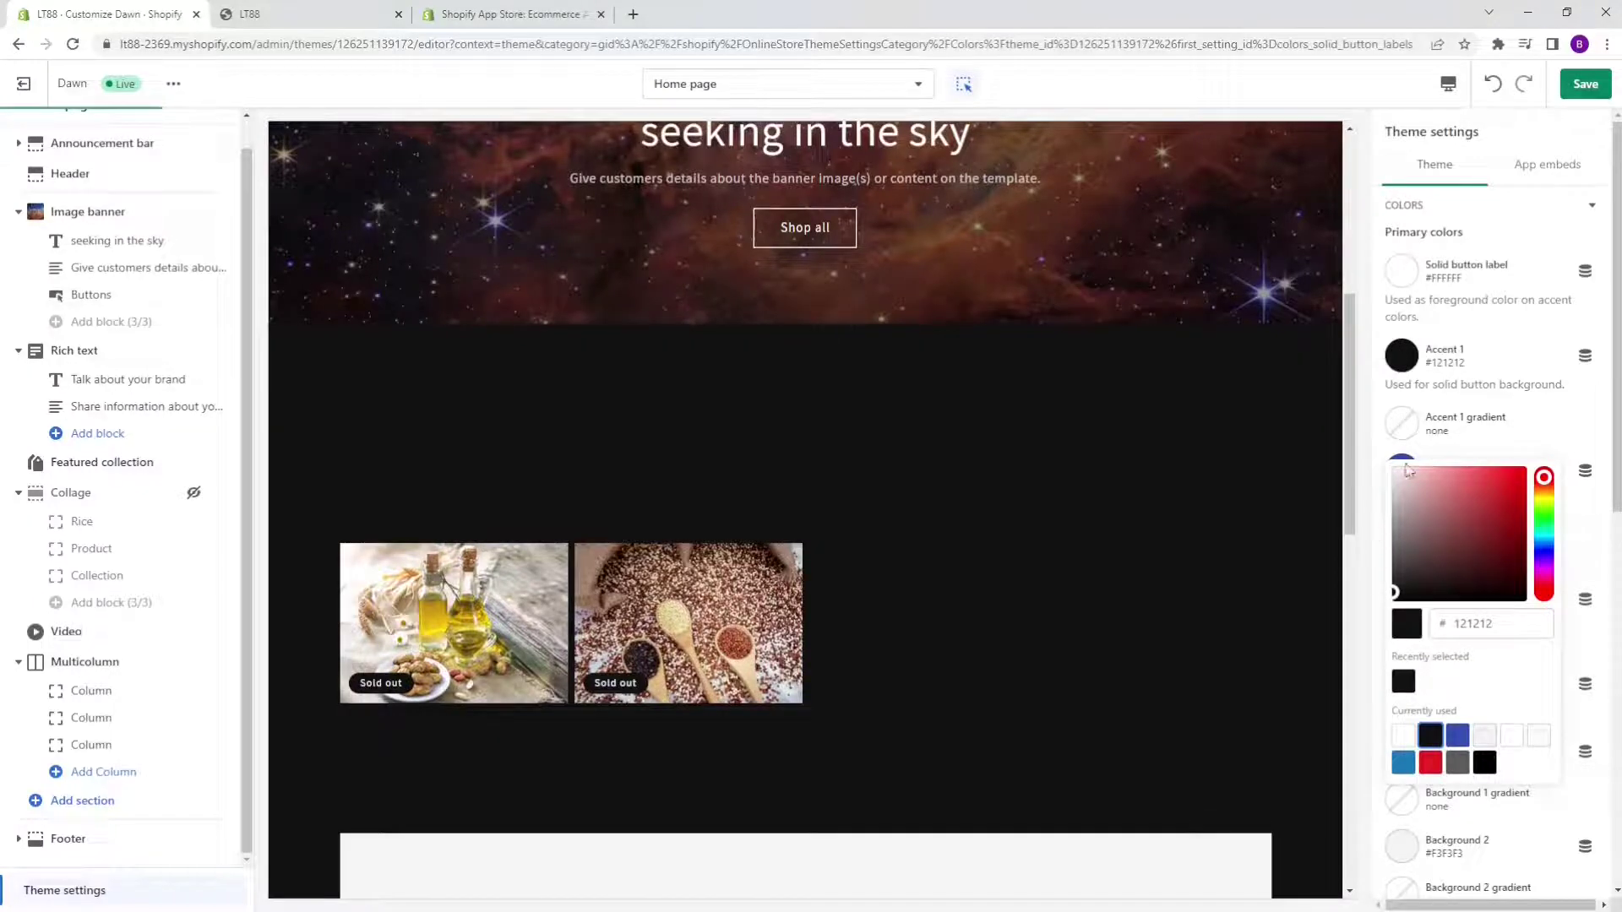
Step: Set the theme's secondary Text color to #FFFFFF and save the theme changes
{"action": "left_click", "coordinate": [1560, 424]}
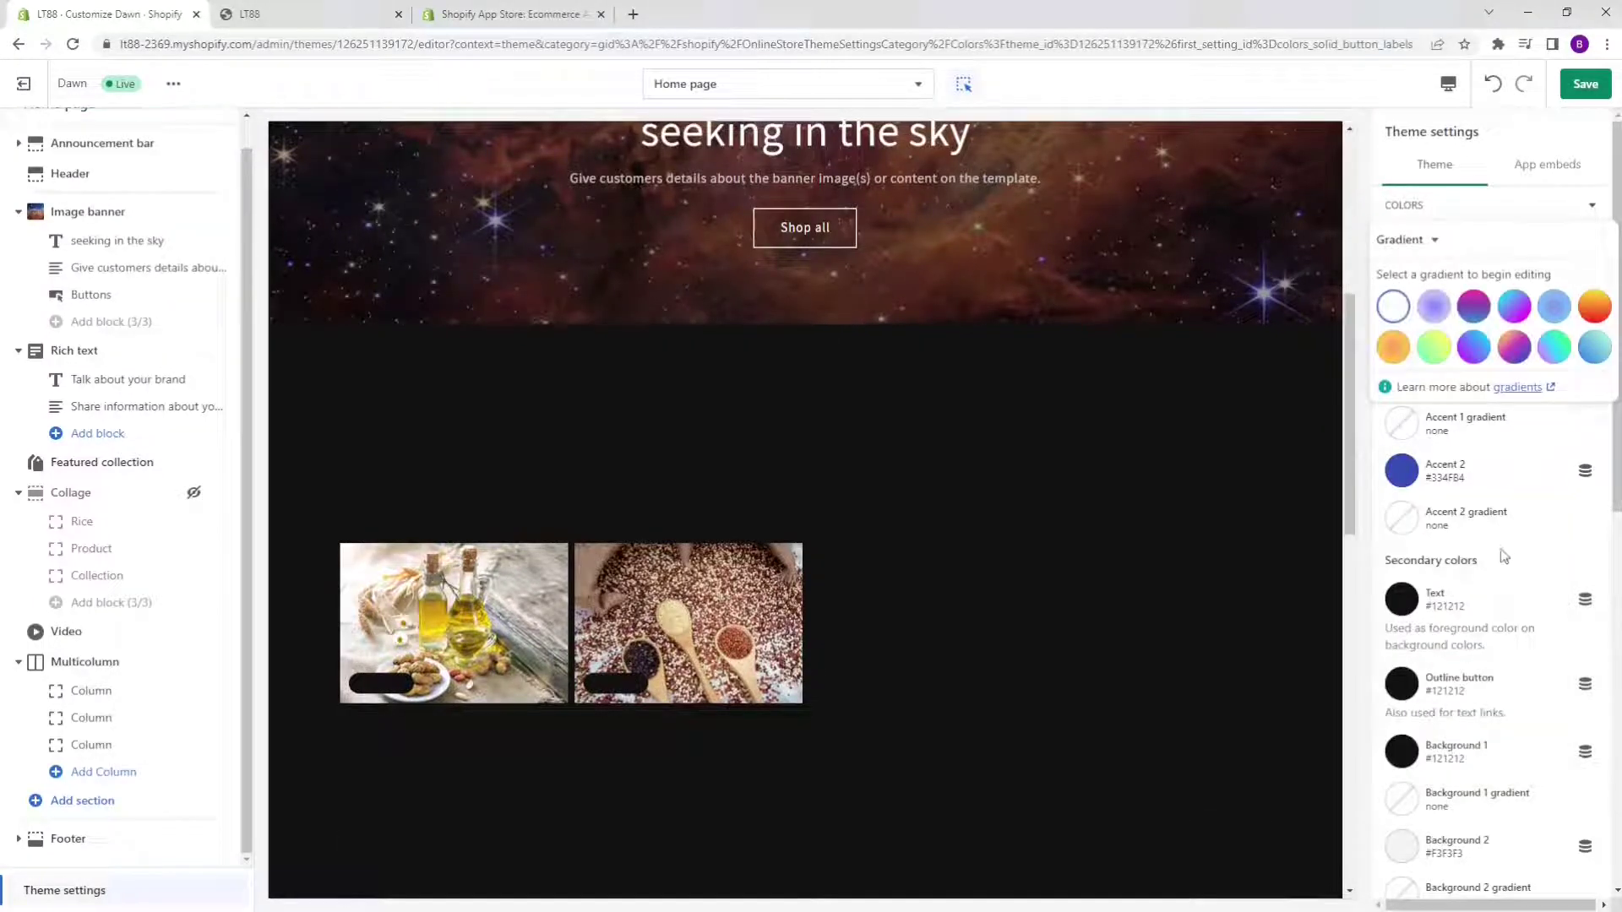
{"action": "left_click", "coordinate": [1406, 608]}
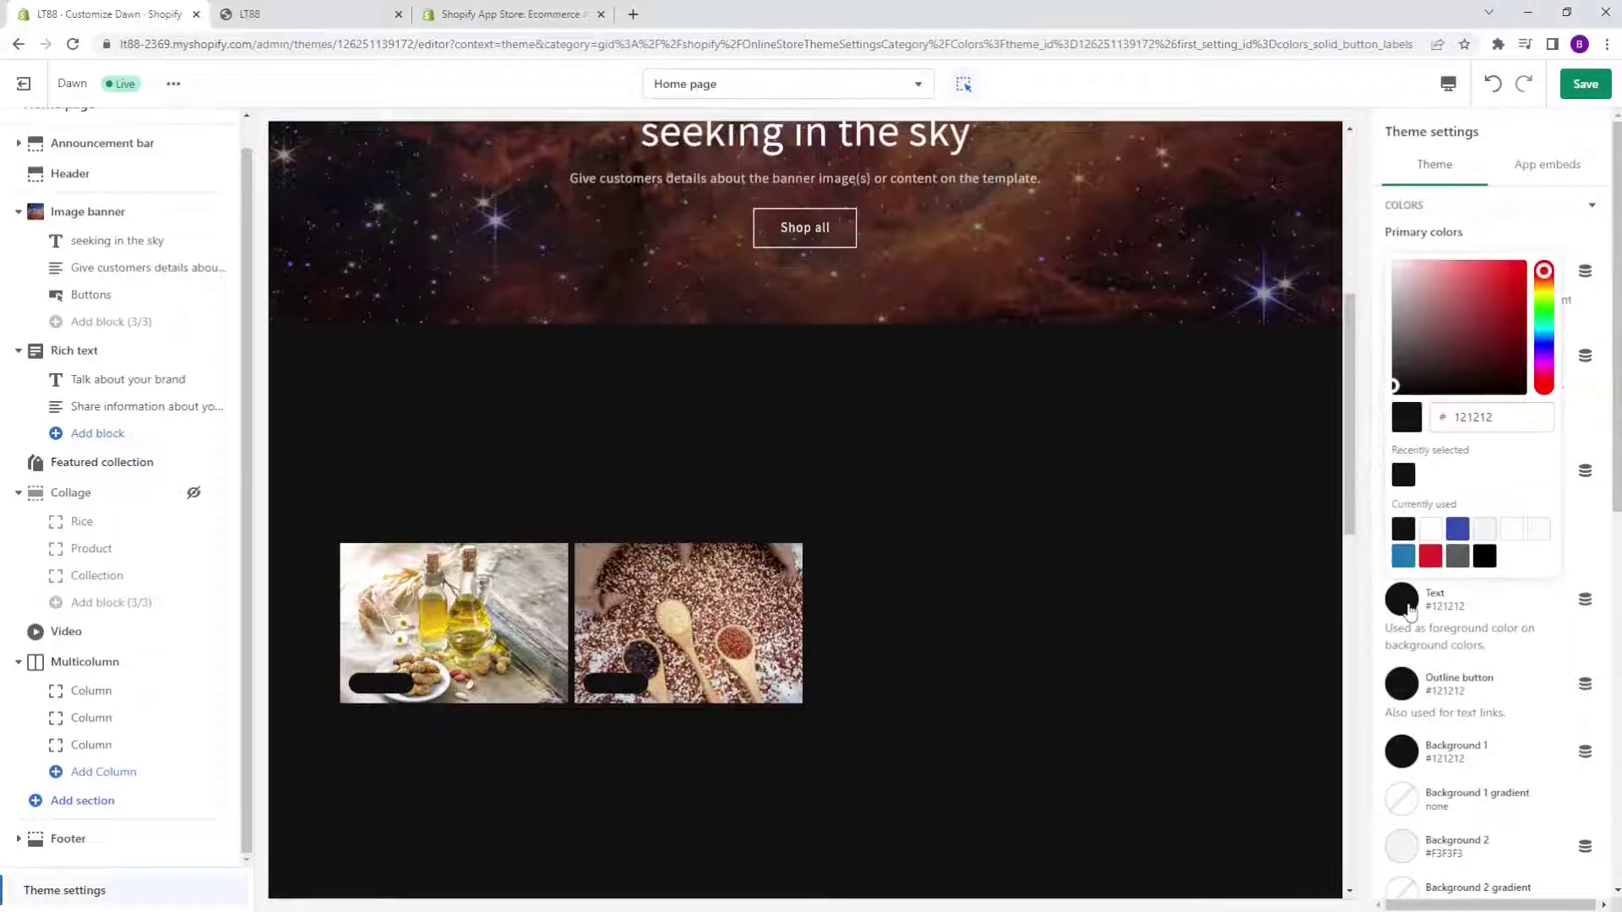
{"action": "left_click", "coordinate": [1431, 531]}
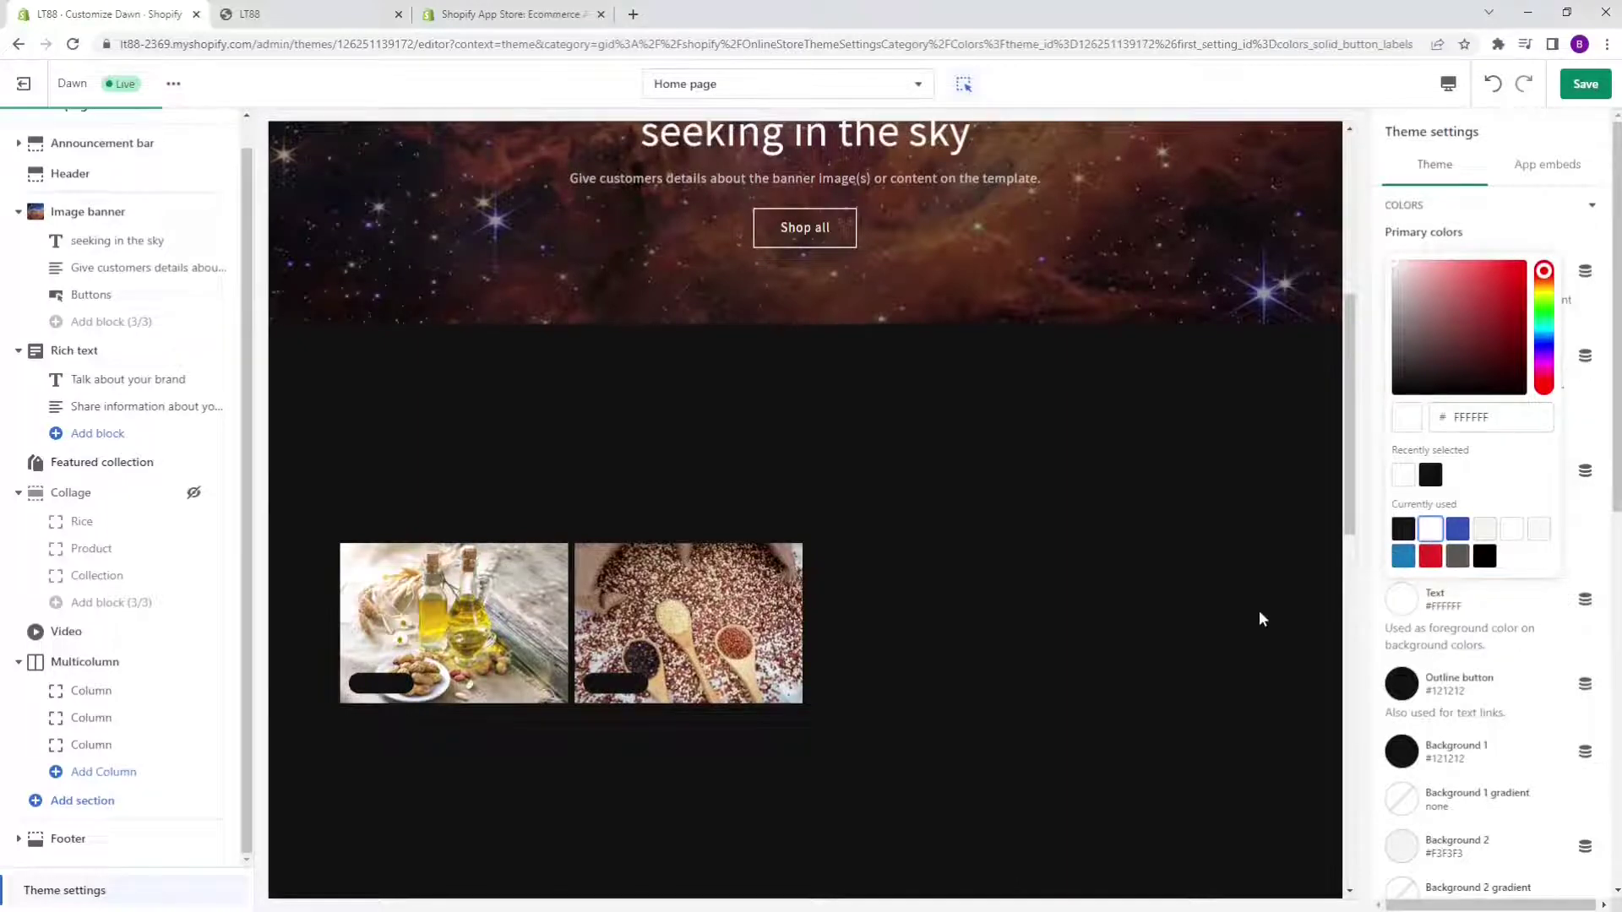
{"action": "scroll", "coordinate": [1203, 647], "scroll_direction": "down", "scroll_amount": 3}
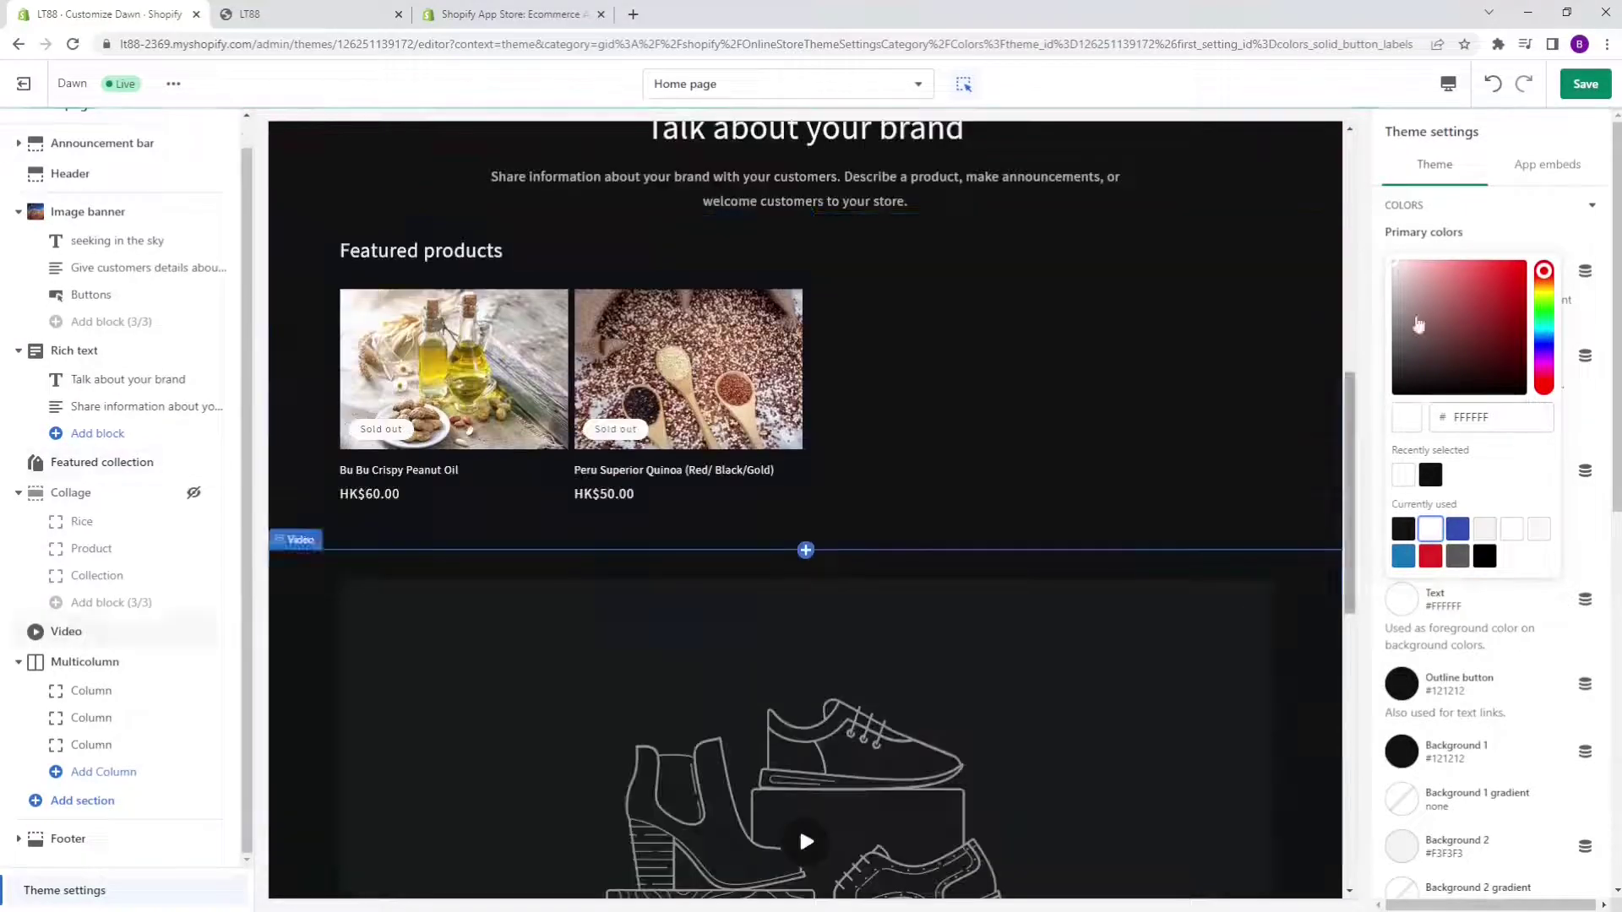
{"action": "left_click", "coordinate": [1585, 83]}
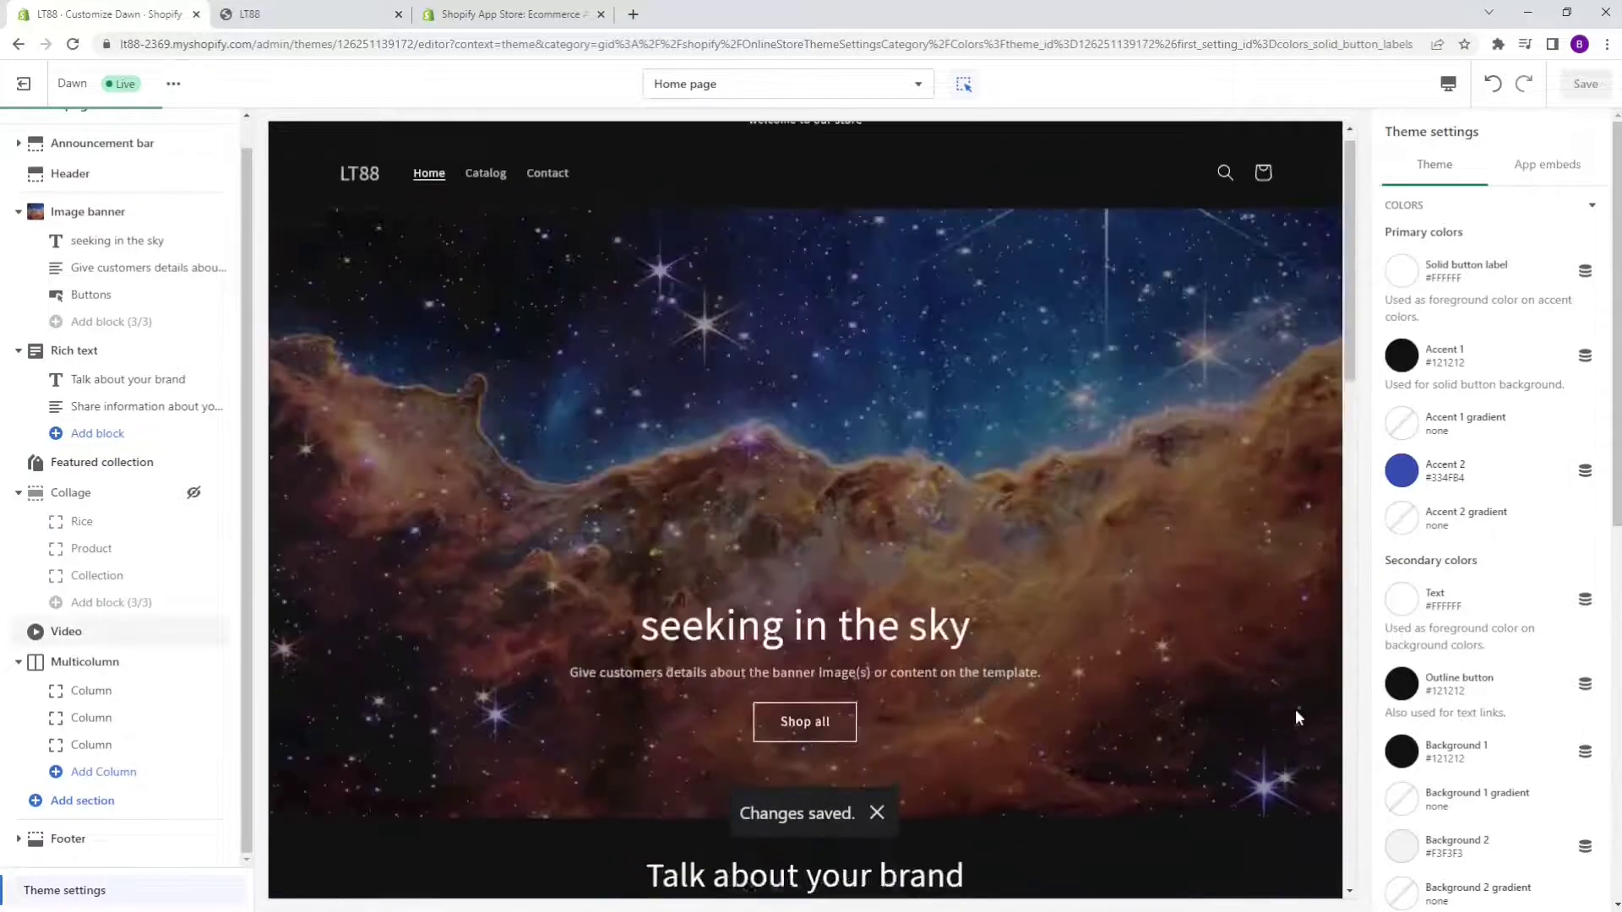
Step: Refresh the LT88 storefront preview and review the new colors across the home page sections
{"action": "left_click", "coordinate": [315, 15]}
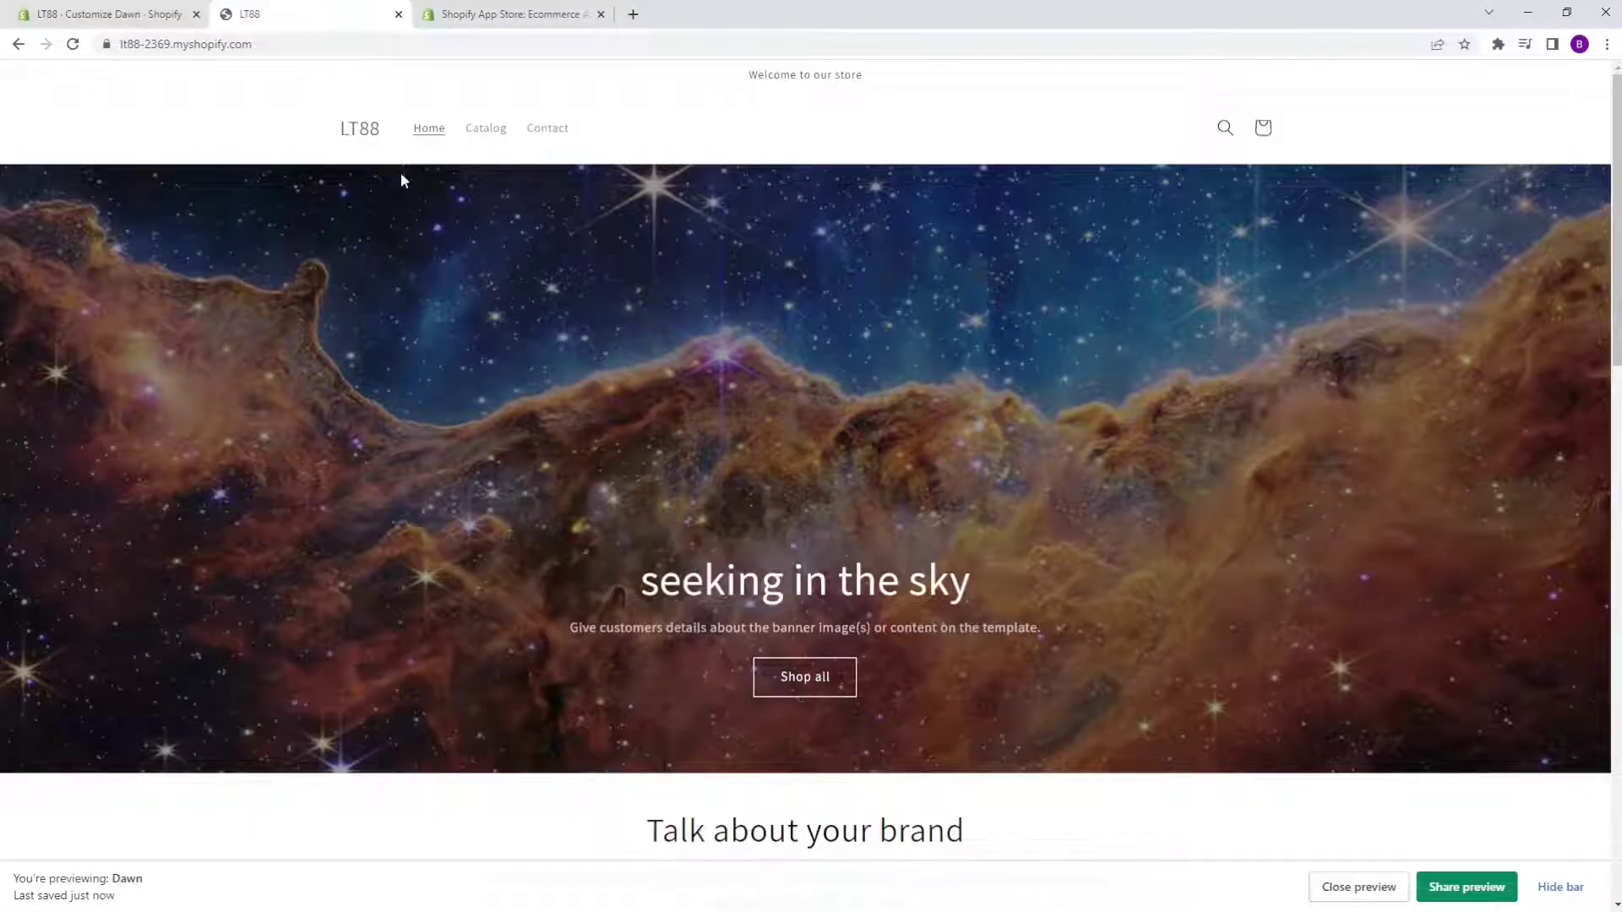
{"action": "left_click", "coordinate": [73, 44]}
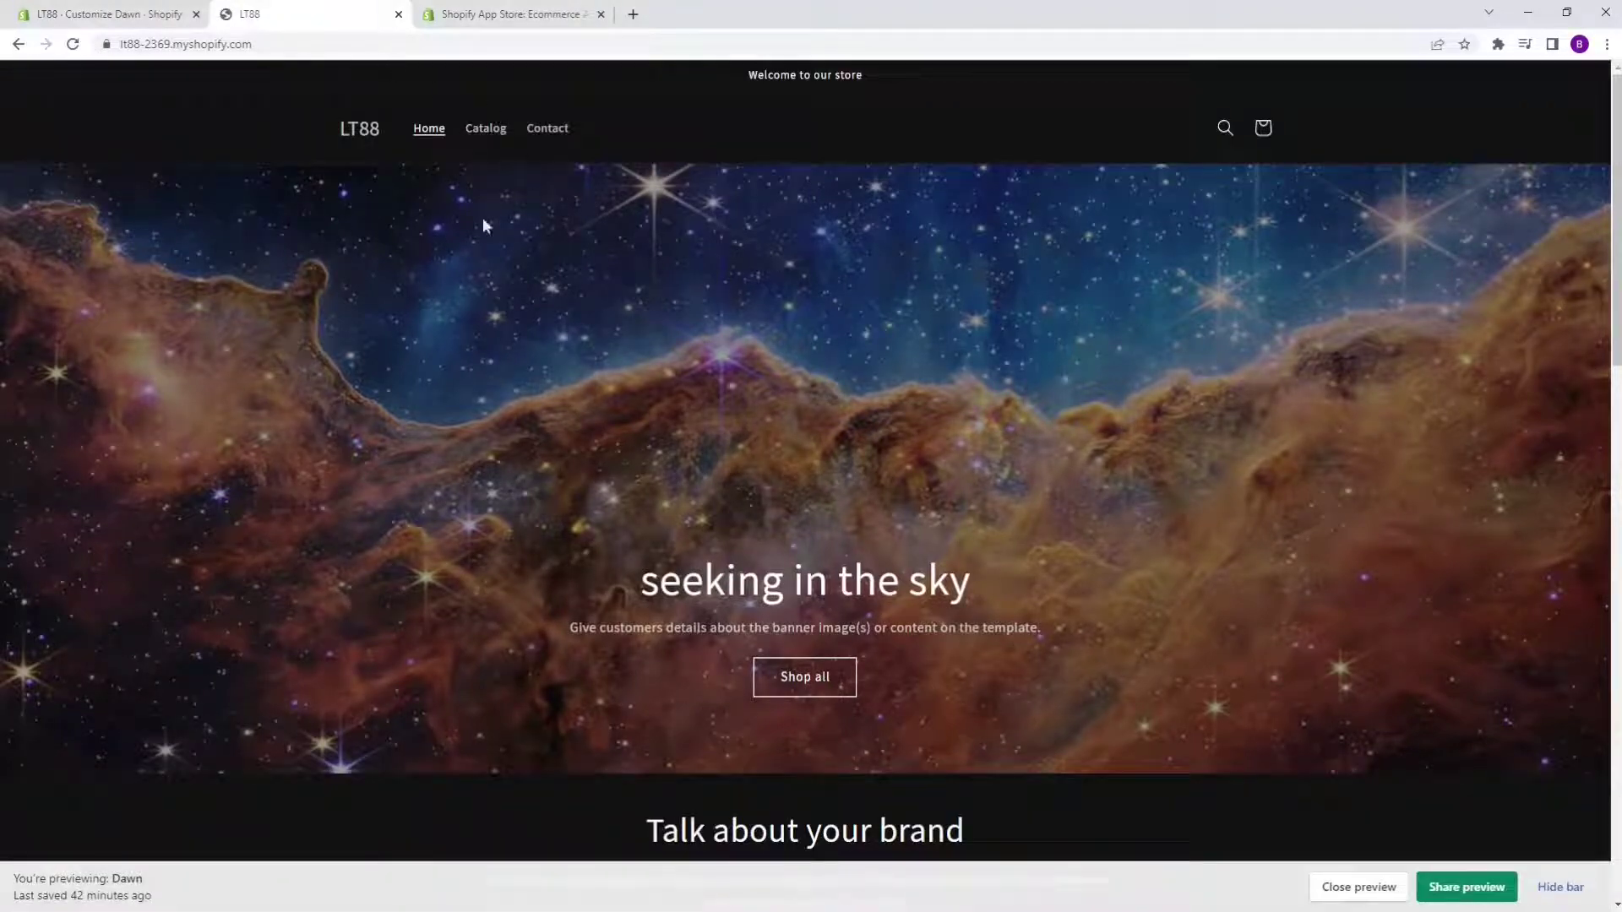
{"action": "scroll", "coordinate": [782, 515], "scroll_direction": "down", "scroll_amount": 14}
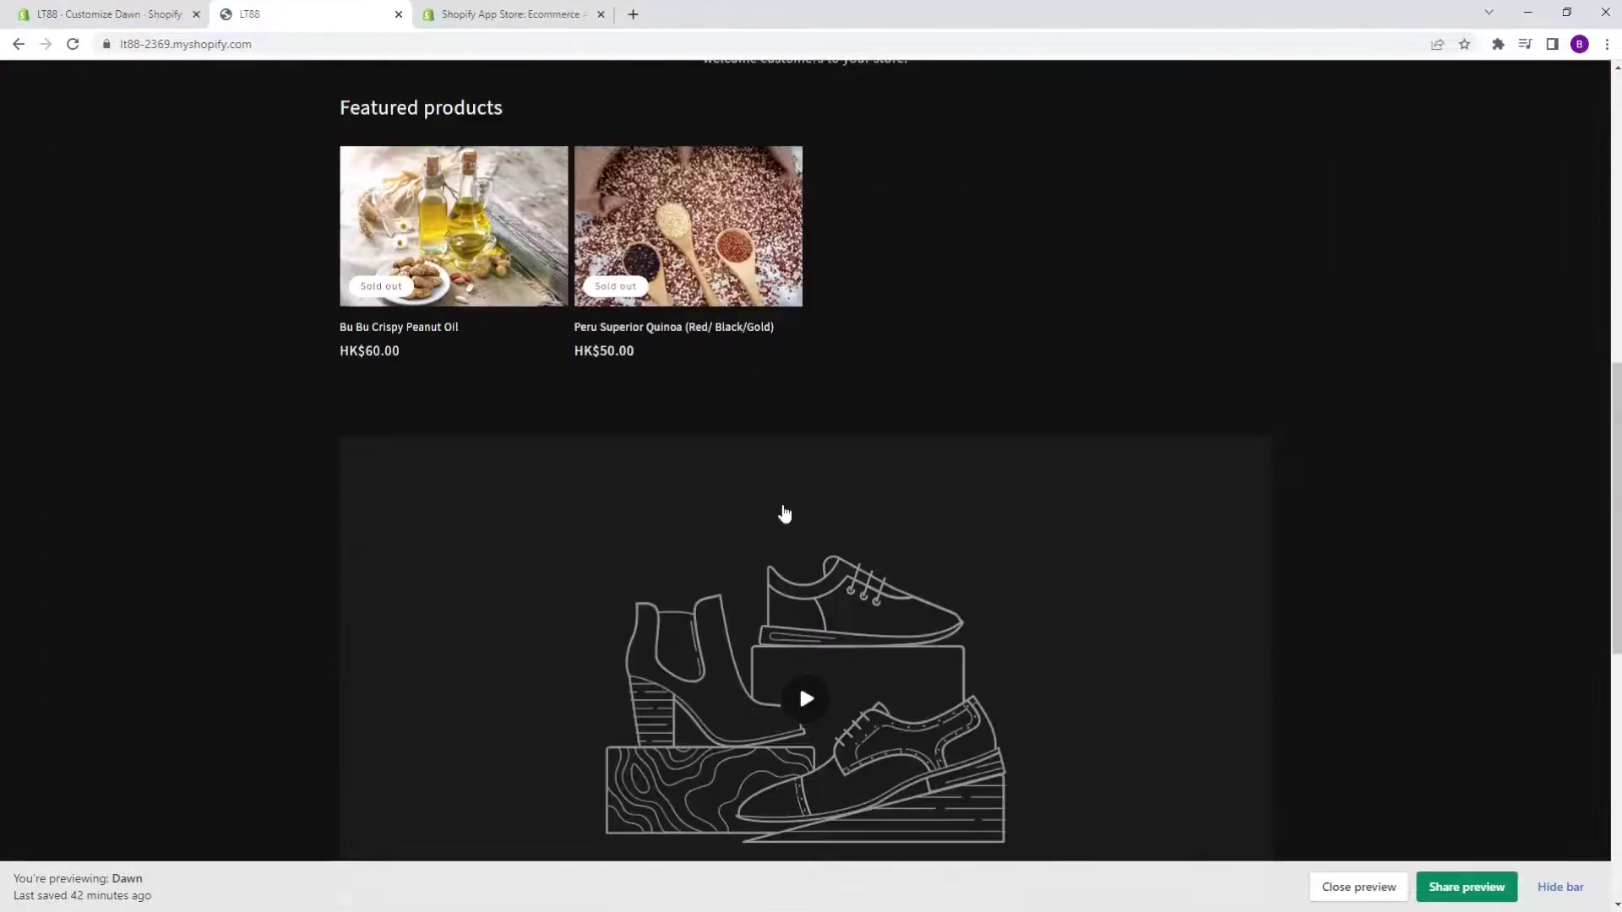
{"action": "scroll", "coordinate": [784, 512], "scroll_direction": "up", "scroll_amount": 6}
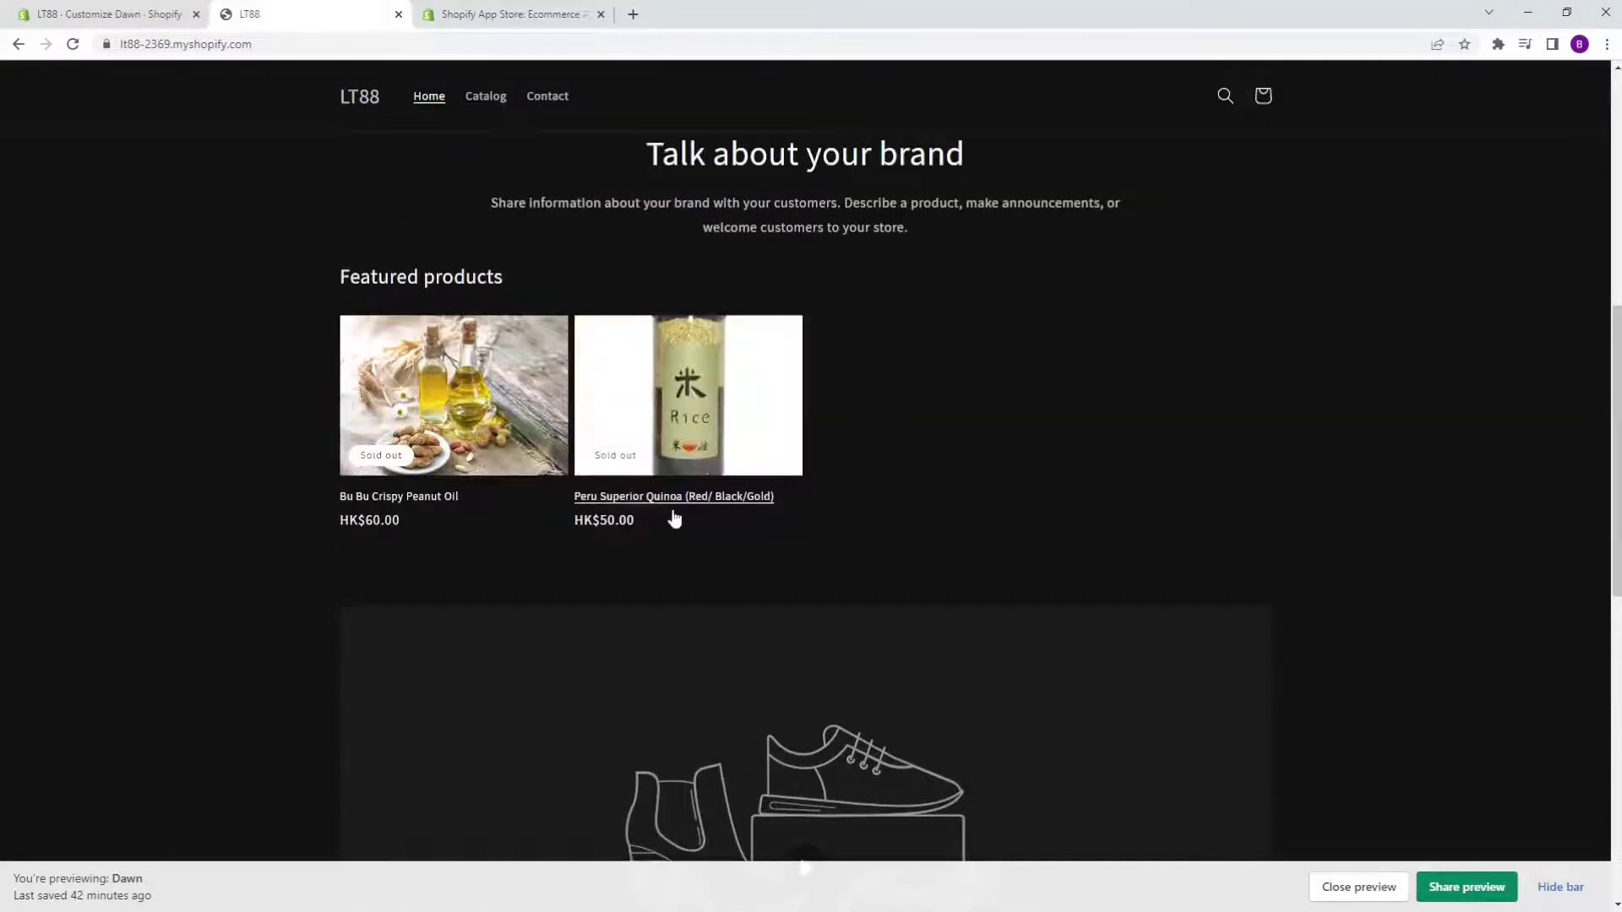
{"action": "scroll", "coordinate": [750, 558], "scroll_direction": "down", "scroll_amount": 10}
{"action": "scroll", "coordinate": [748, 557], "scroll_direction": "up", "scroll_amount": 5}
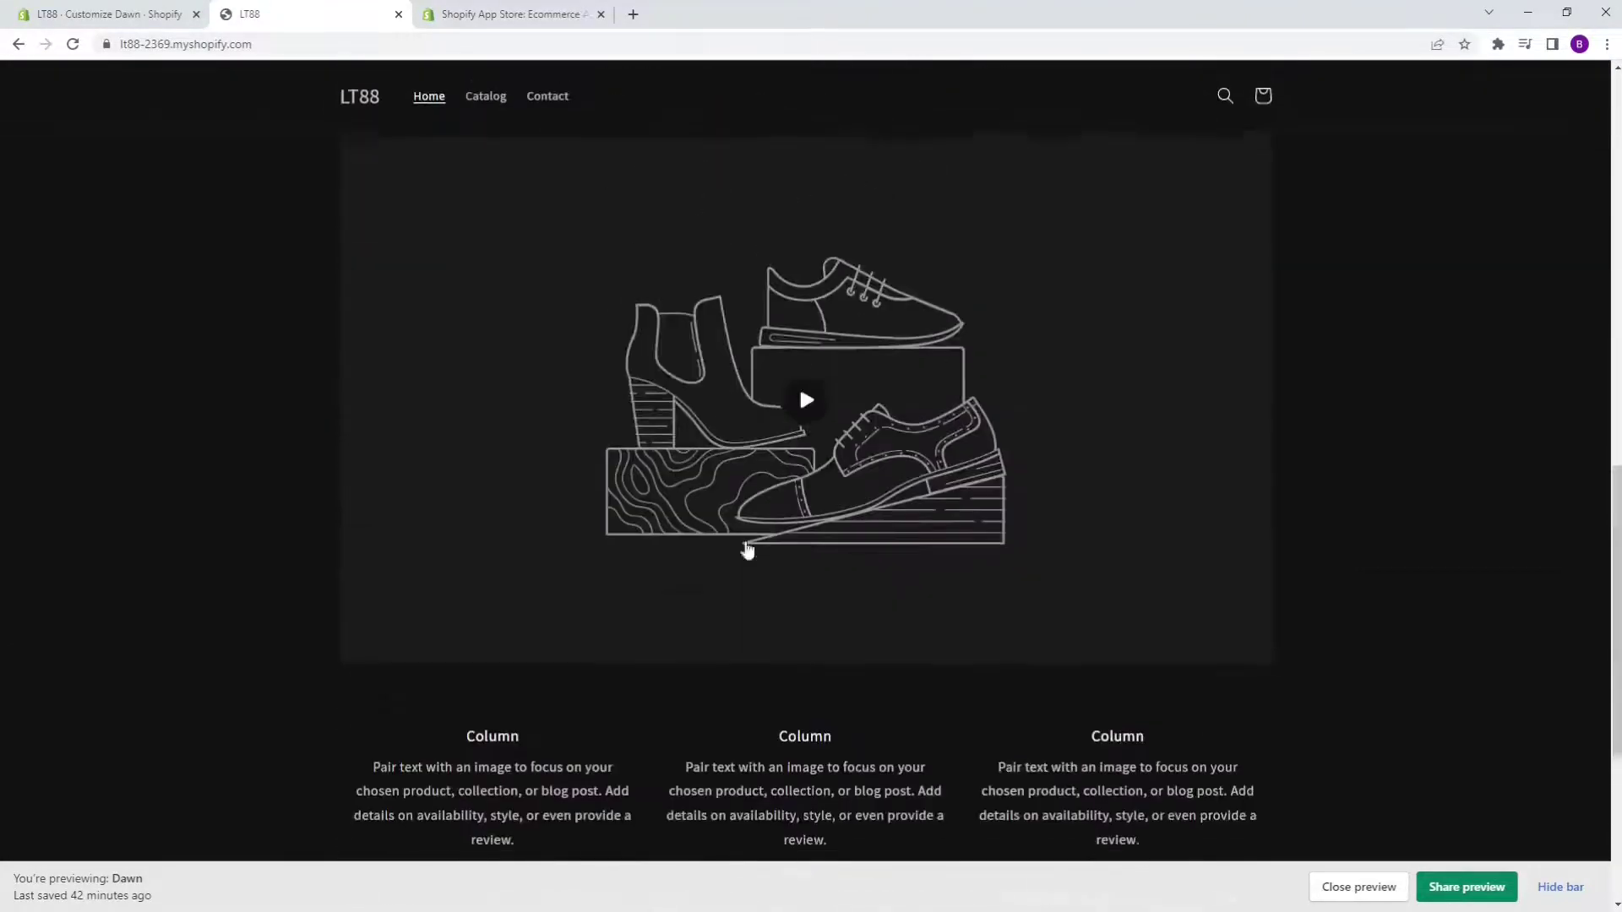
Step: Exit the theme editor to the Themes page and review the lower home page sections in the storefront preview
{"action": "left_click", "coordinate": [124, 21]}
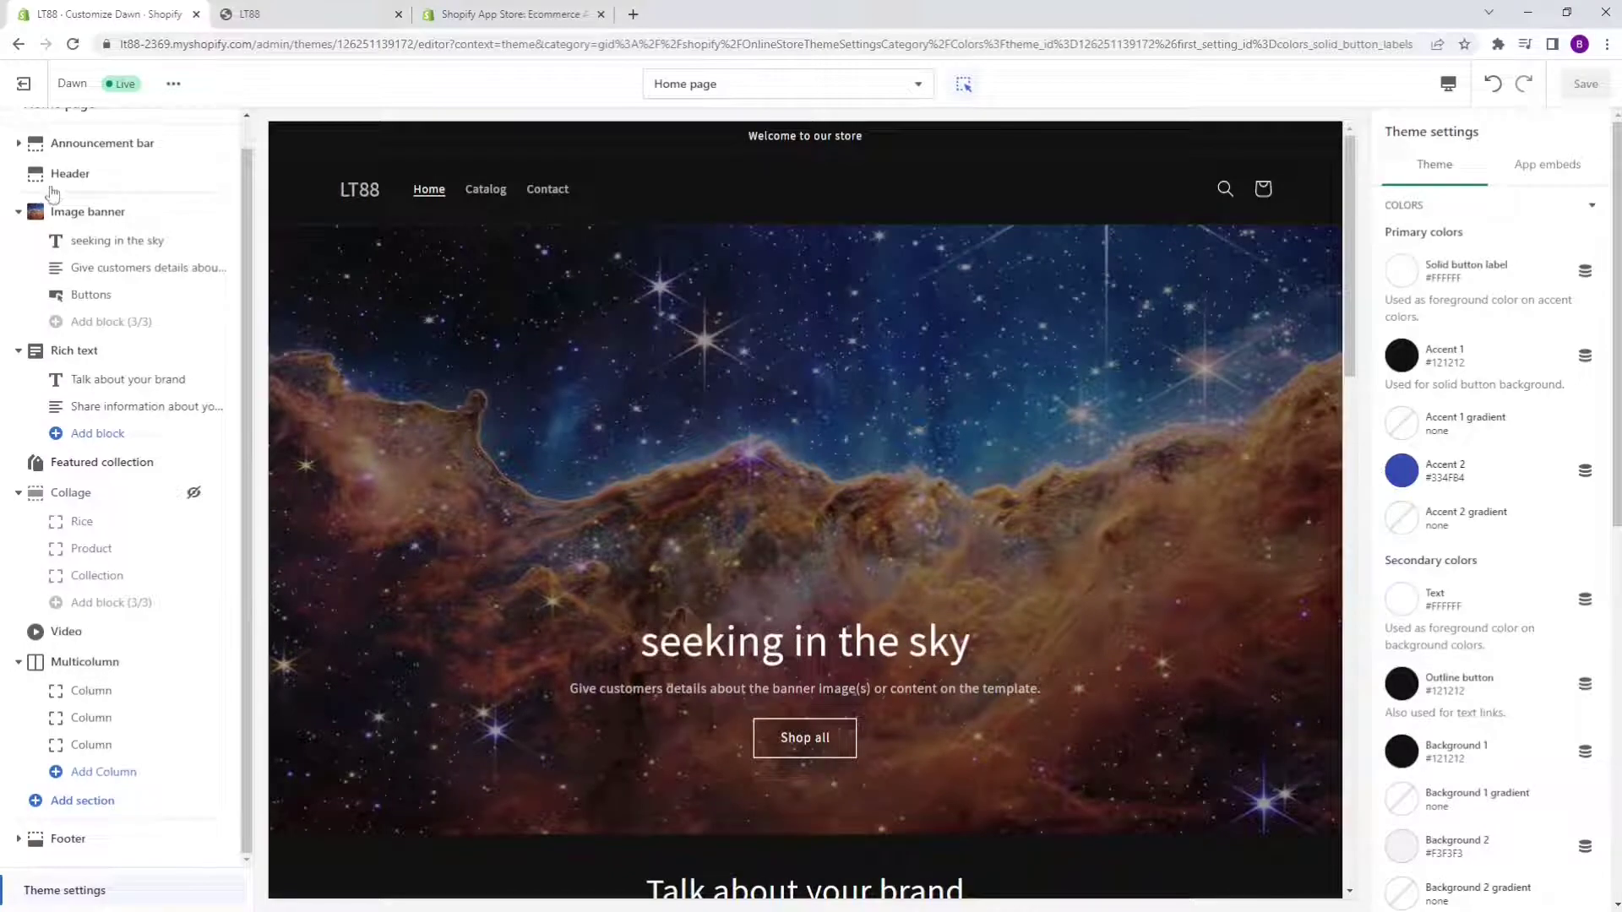
{"action": "left_click", "coordinate": [15, 88]}
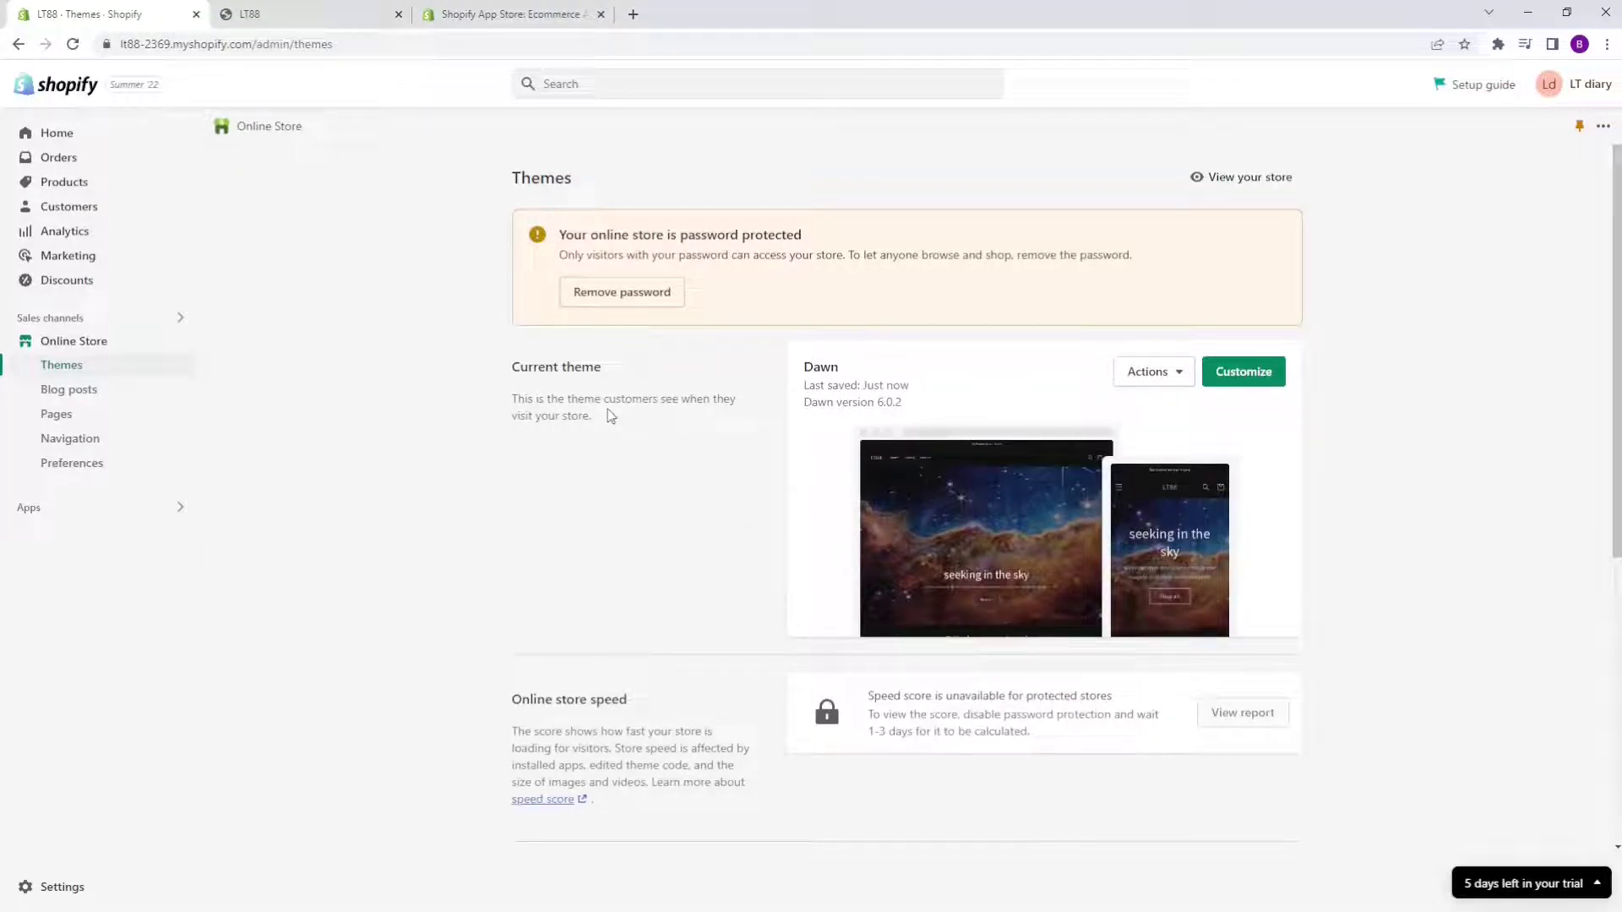
{"action": "left_click", "coordinate": [328, 14]}
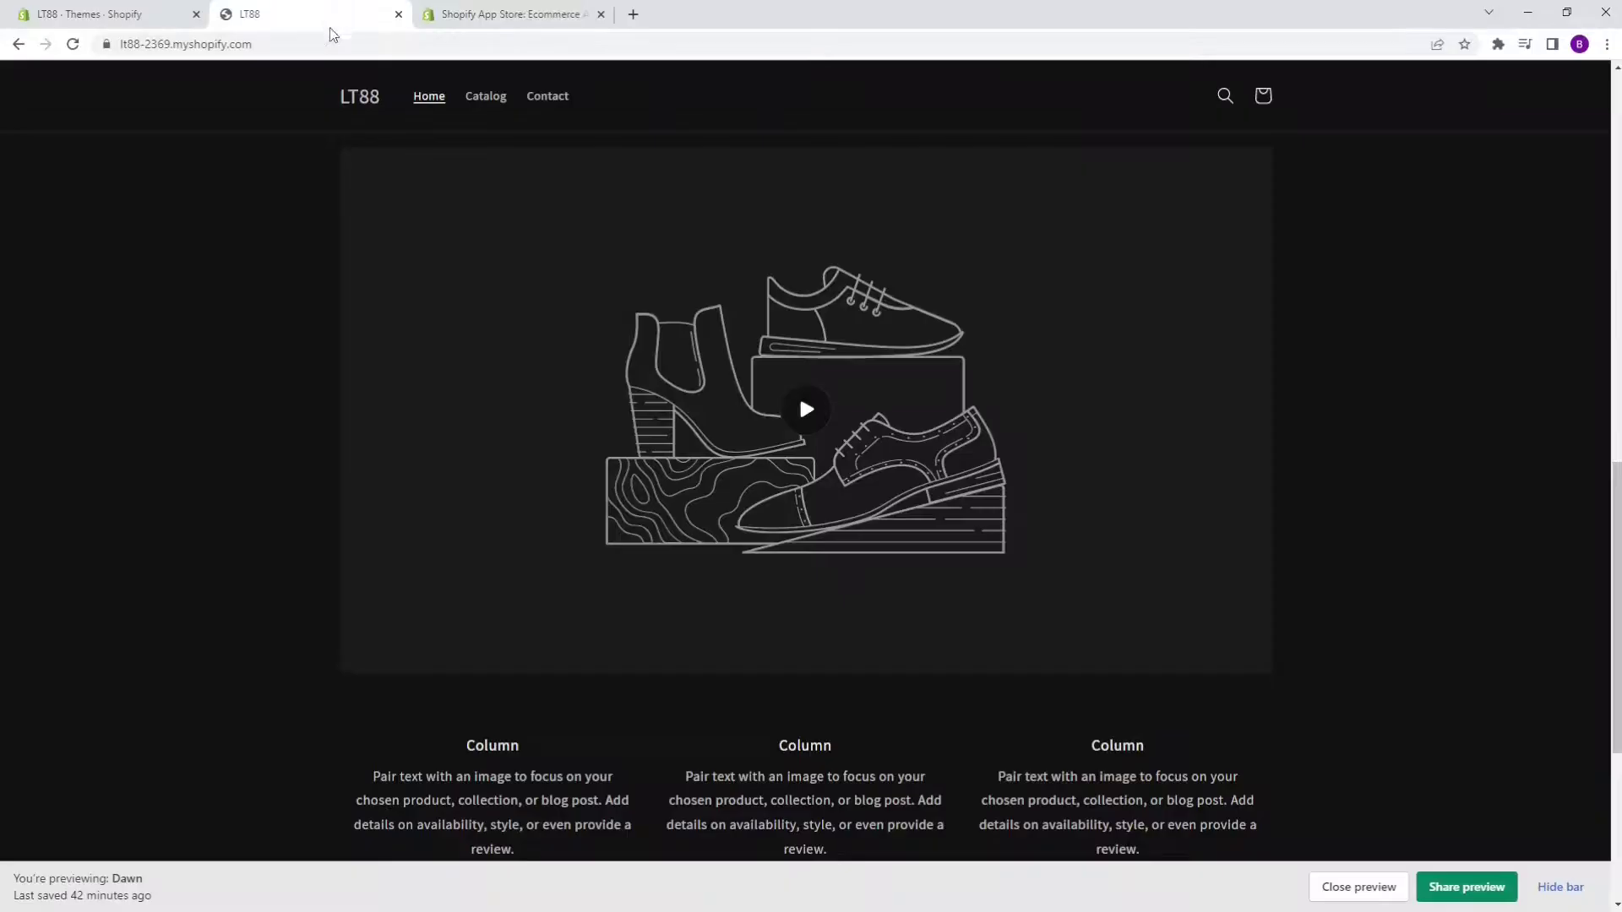
{"action": "scroll", "coordinate": [592, 456], "scroll_direction": "down", "scroll_amount": 1}
{"action": "scroll", "coordinate": [605, 520], "scroll_direction": "down", "scroll_amount": 2}
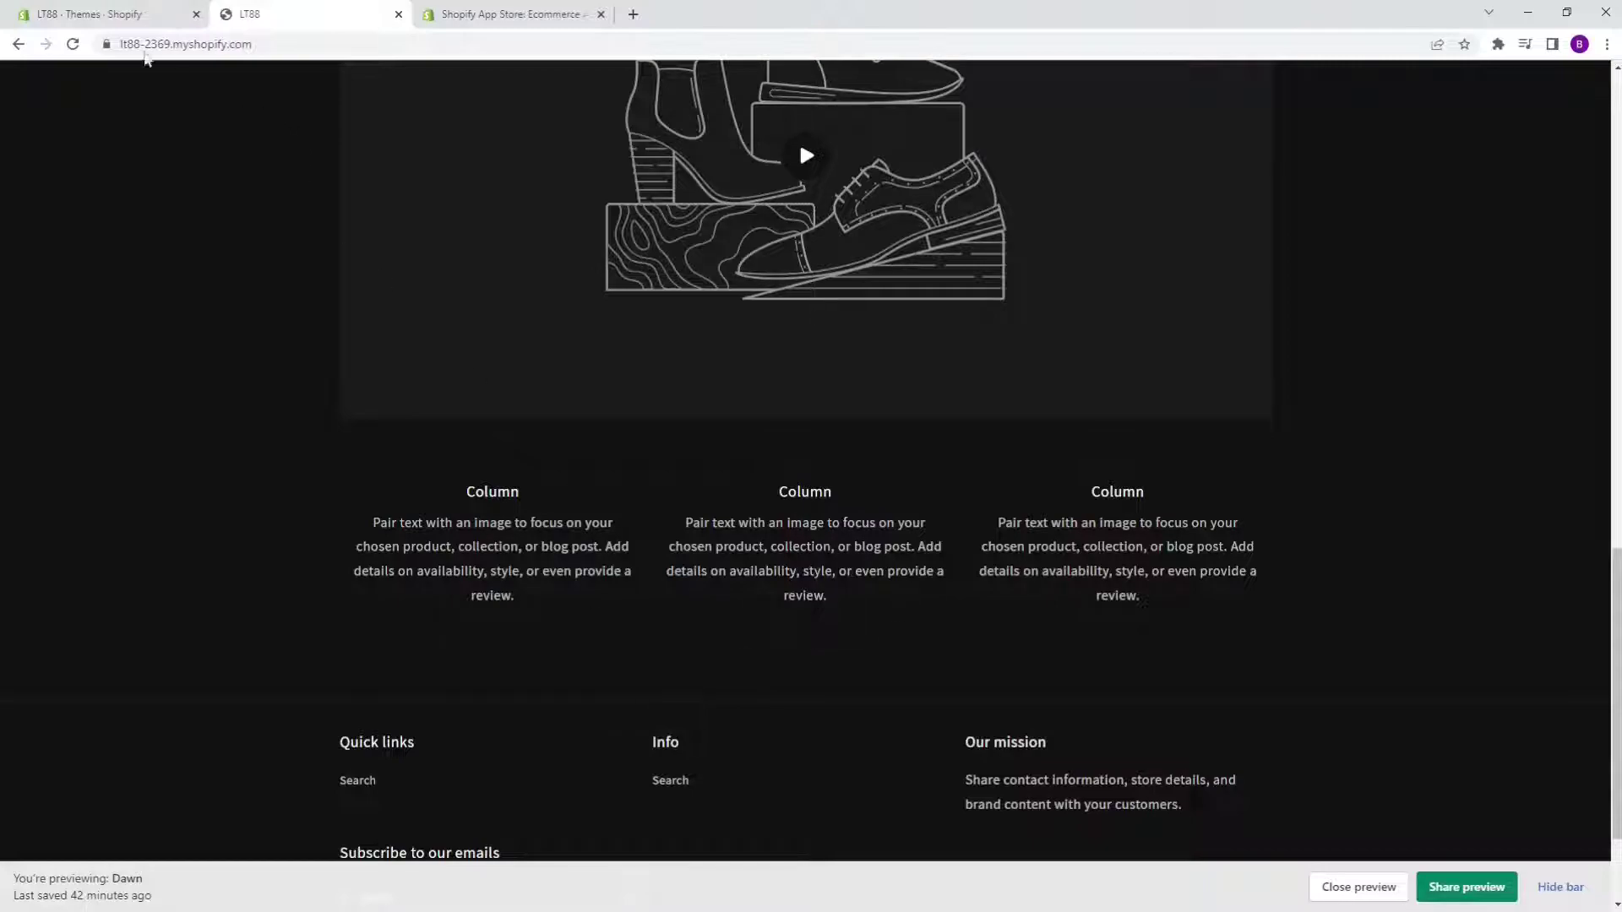
Step: Open the installed PageFly Landing Page Builder app from the Shopify admin
{"action": "left_click", "coordinate": [95, 17]}
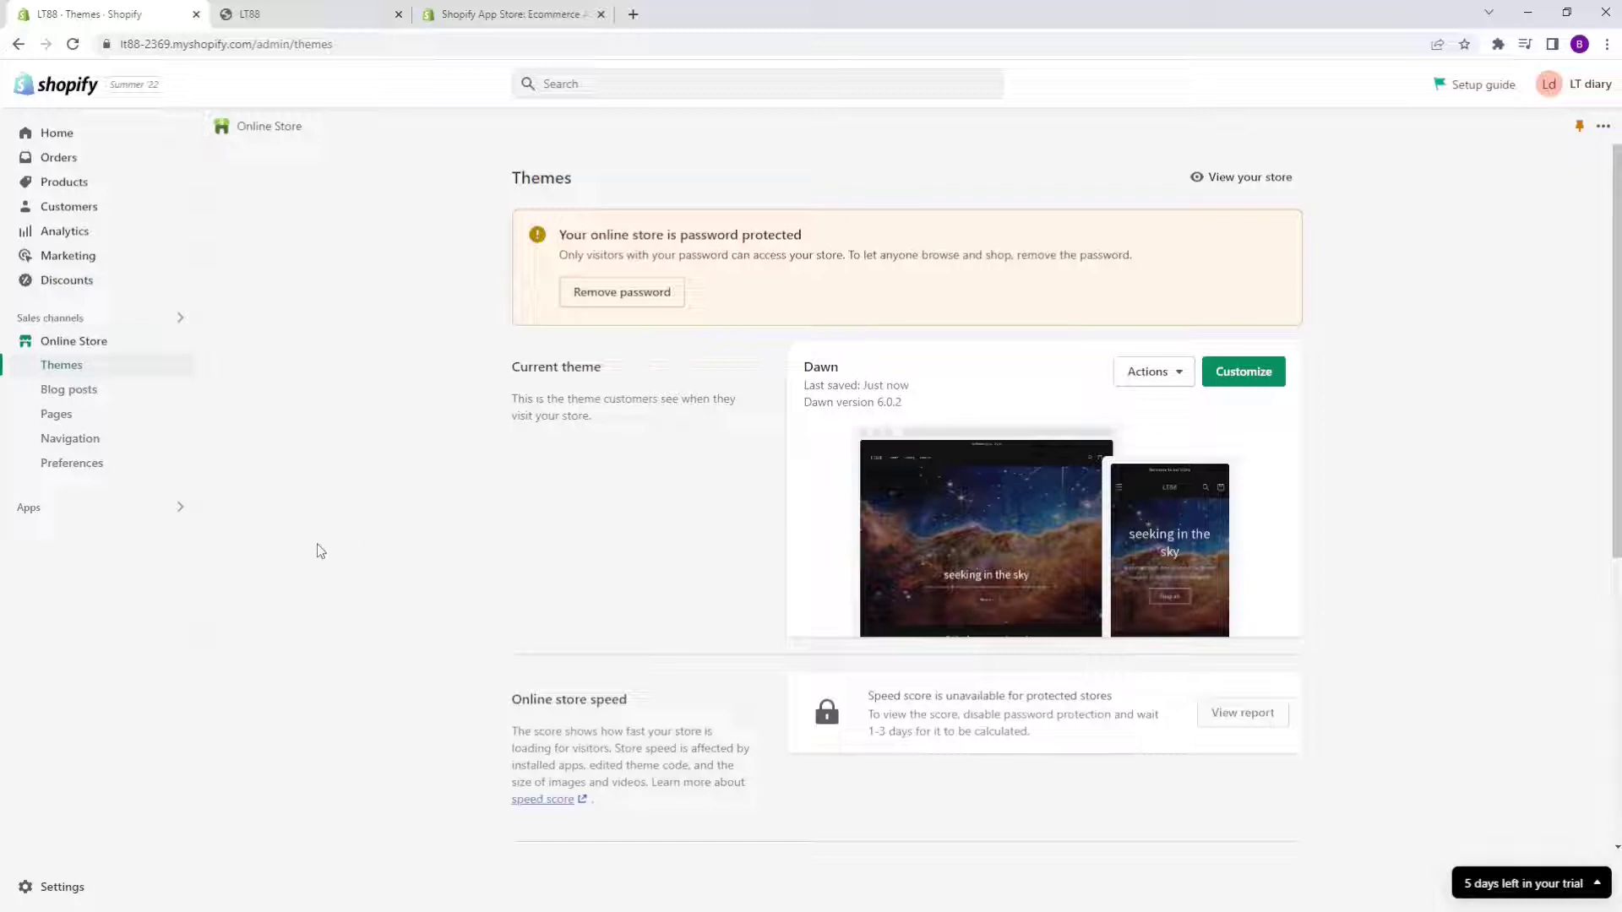
{"action": "left_click", "coordinate": [167, 519]}
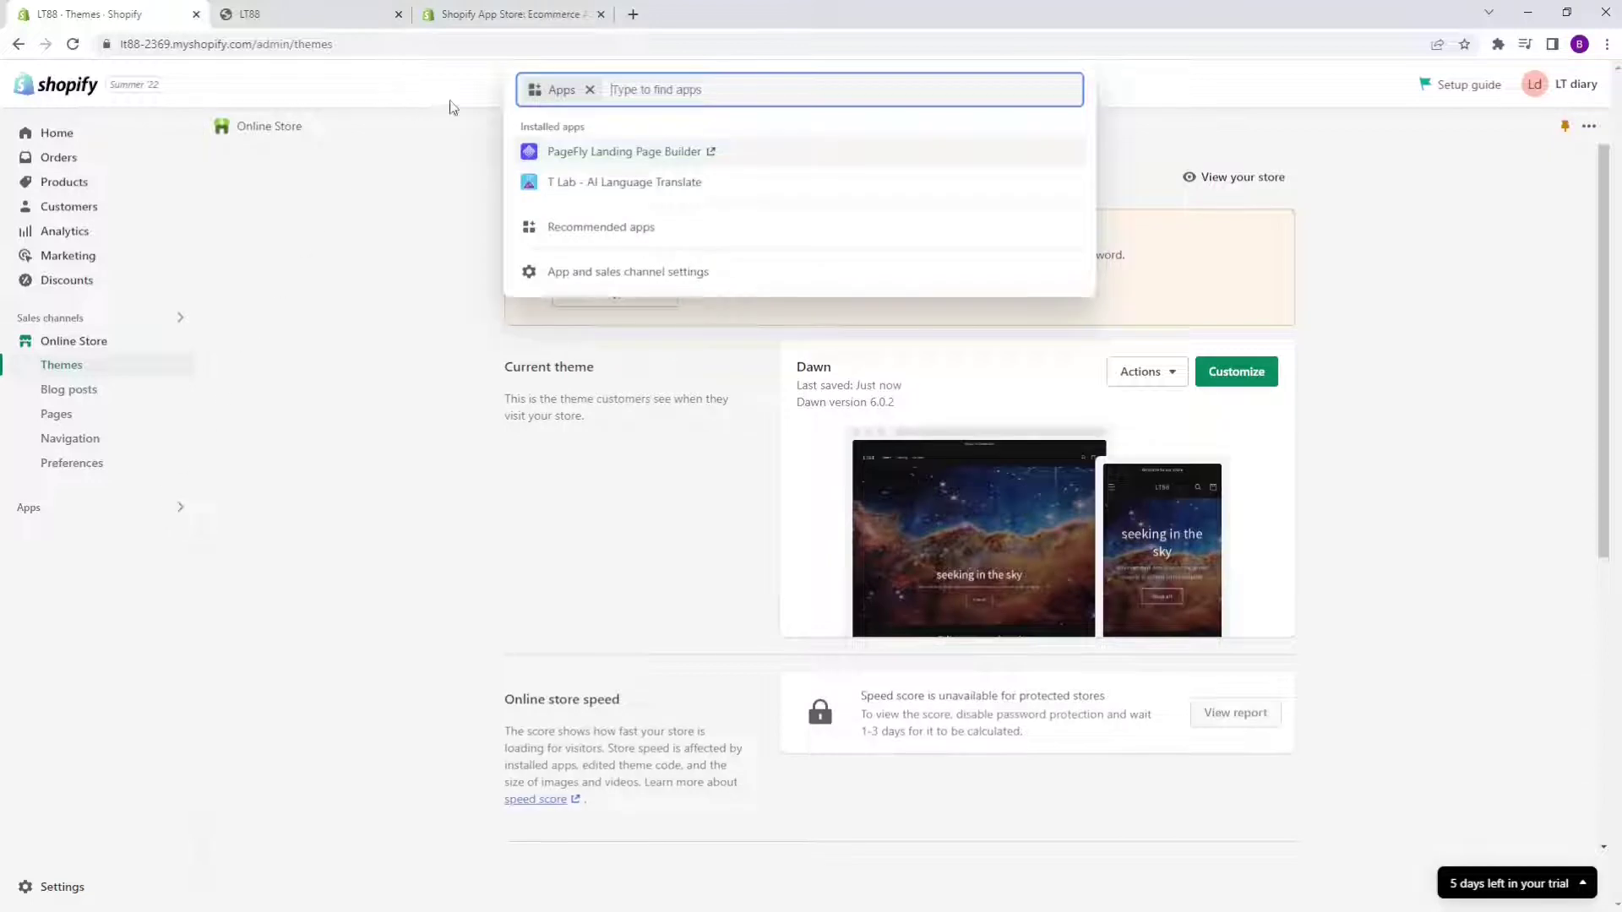
{"action": "left_click", "coordinate": [564, 160]}
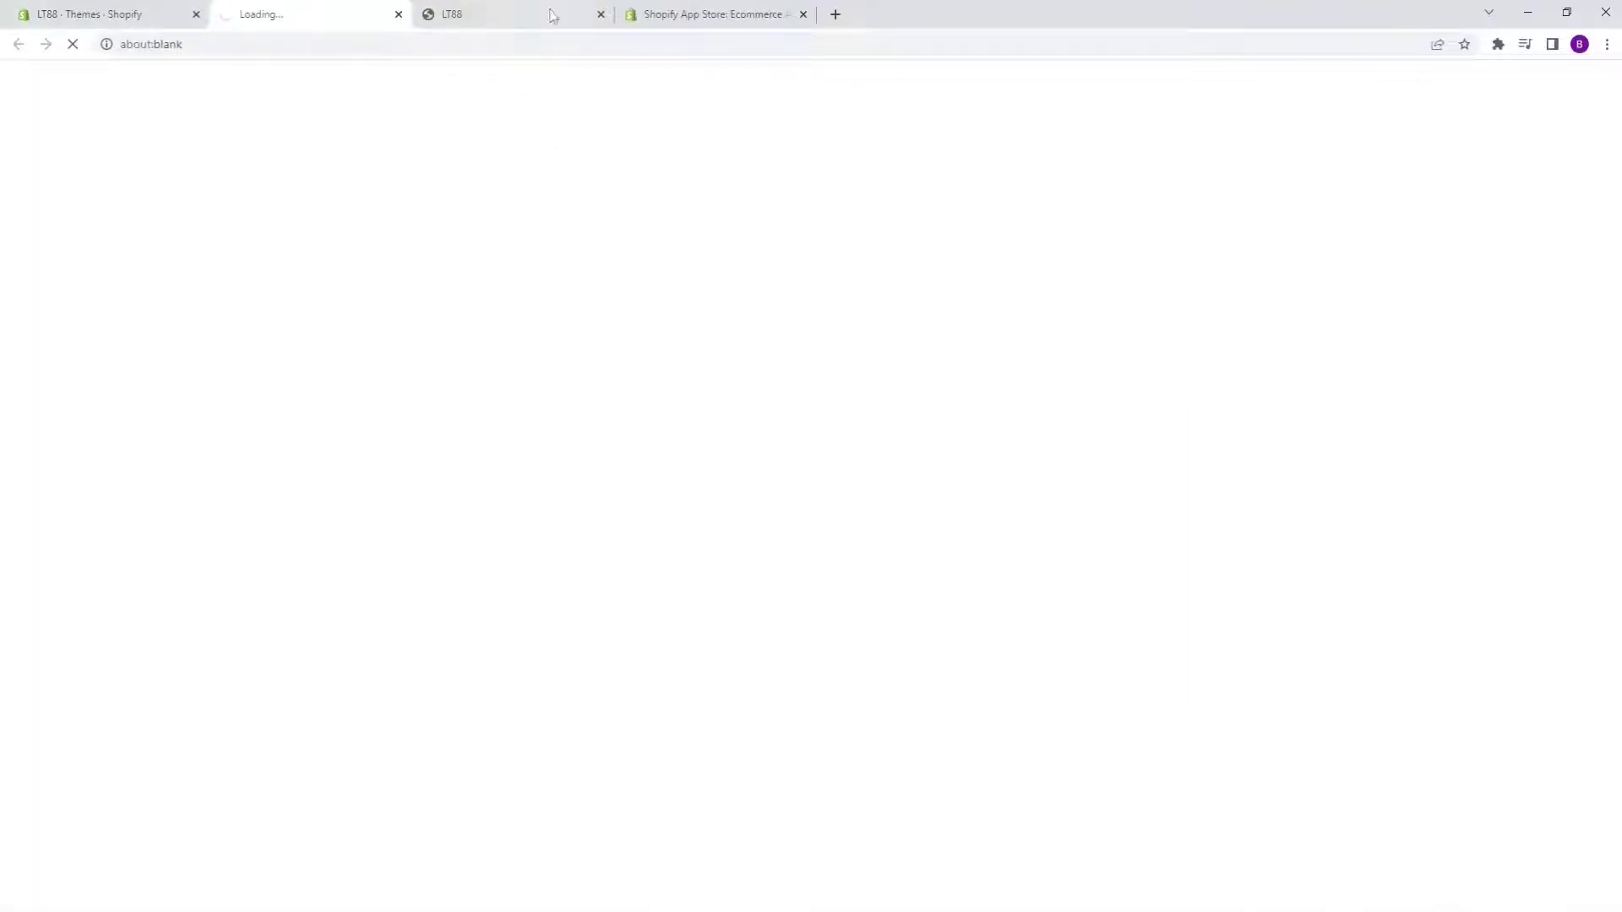
Step: Search the Shopify App Store for "pagefly", including installed apps, and switch to the PageFly dashboard
{"action": "left_click", "coordinate": [667, 17]}
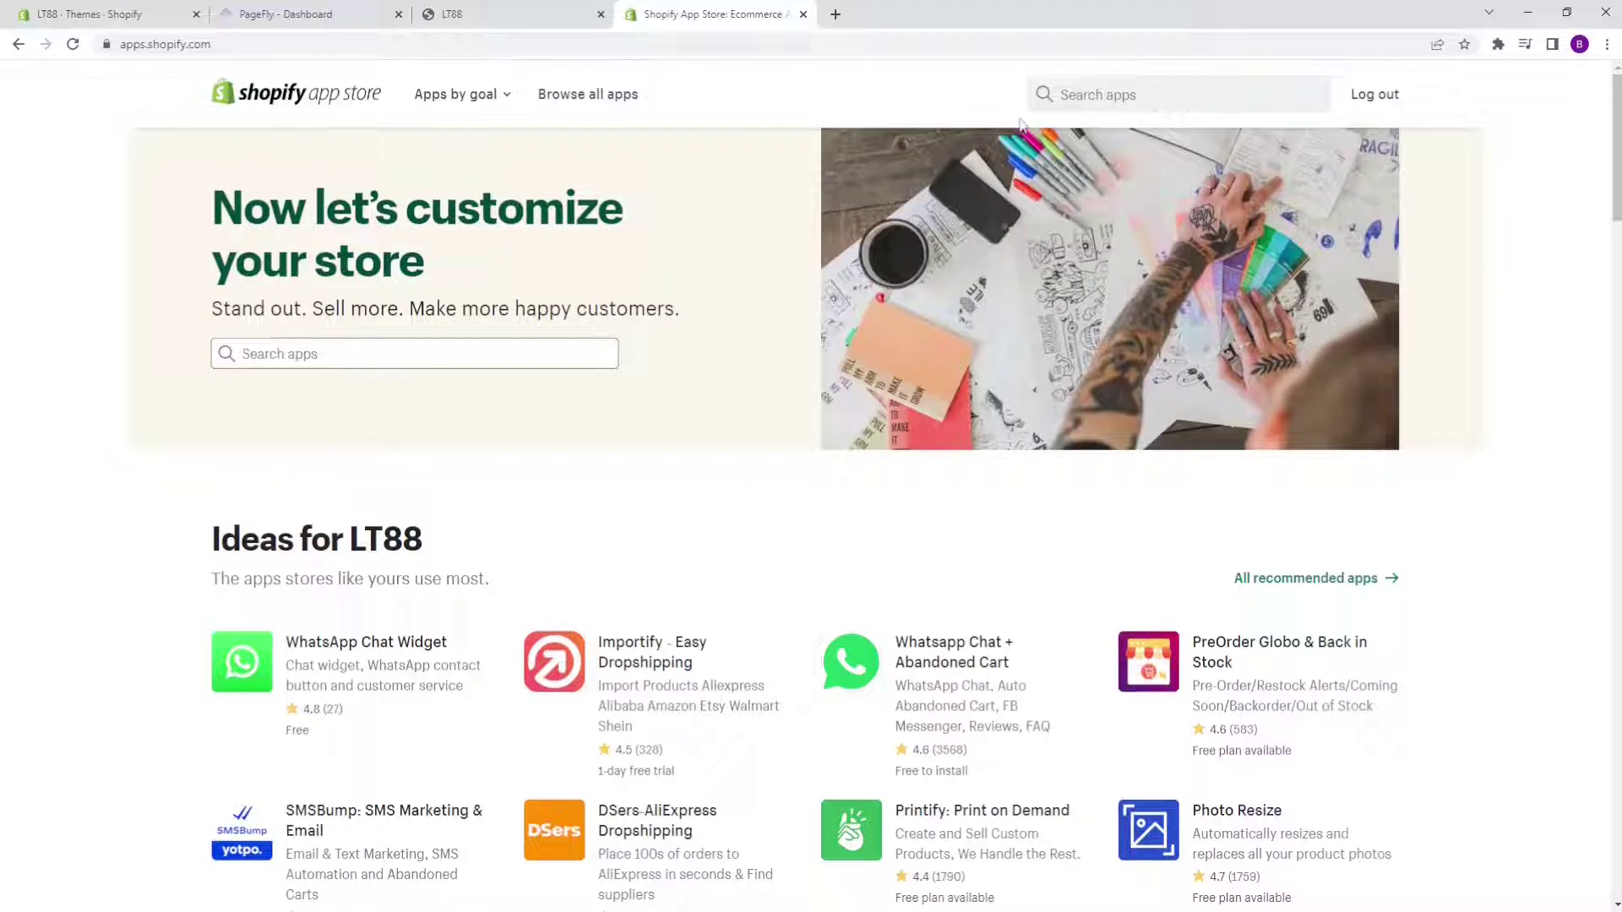
{"action": "left_click", "coordinate": [1108, 96]}
{"action": "type", "text": "pagef"}
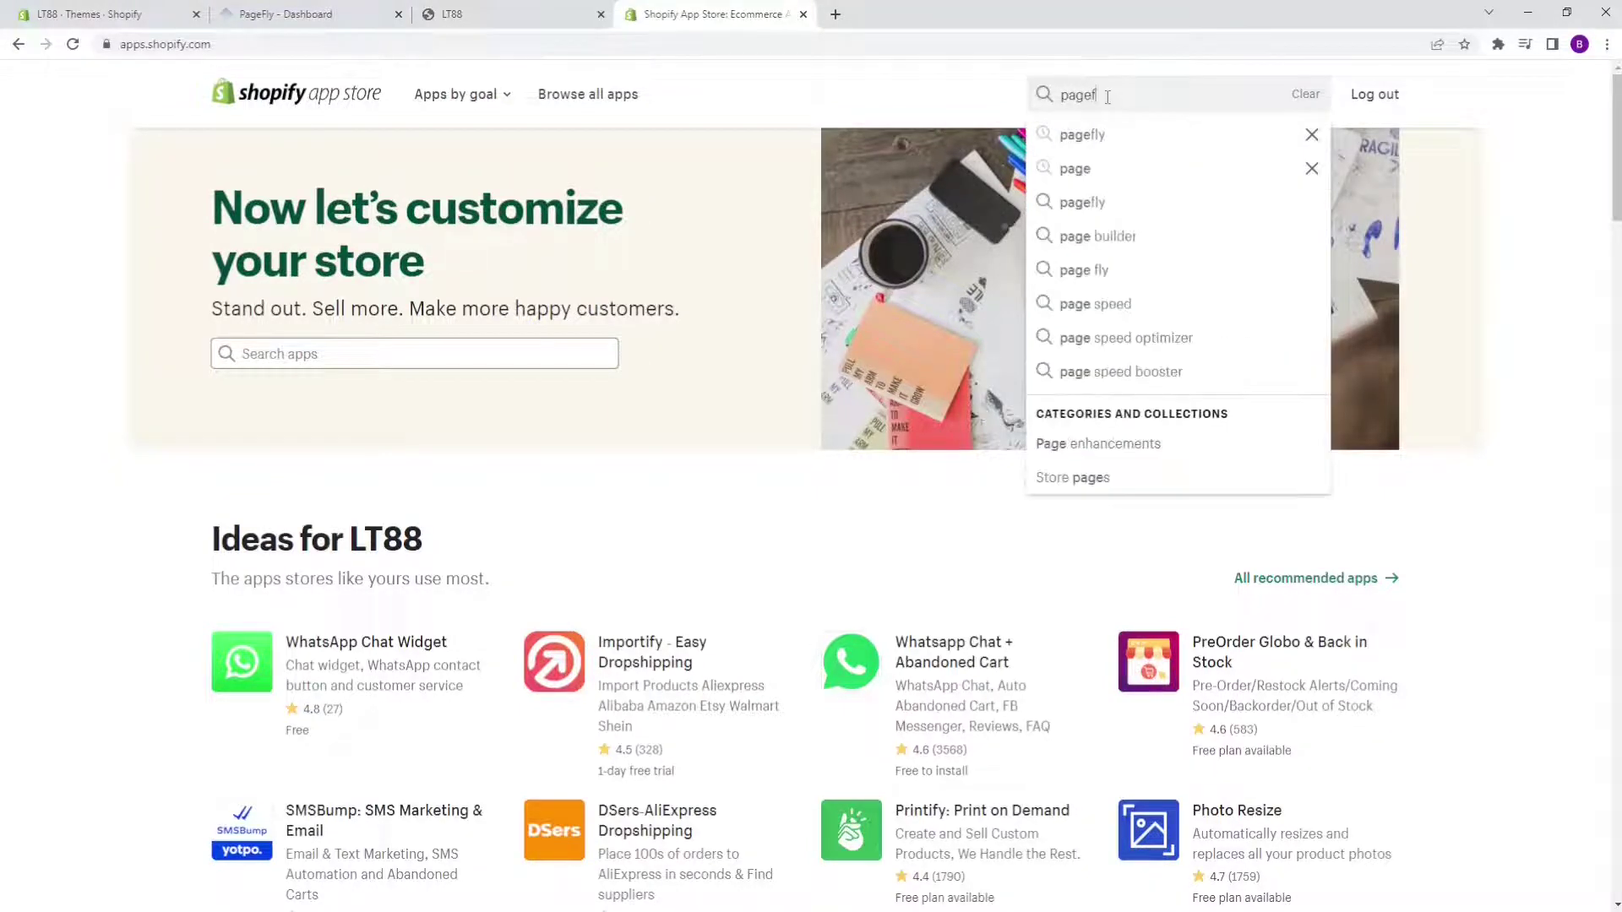
{"action": "type", "text": "ly"}
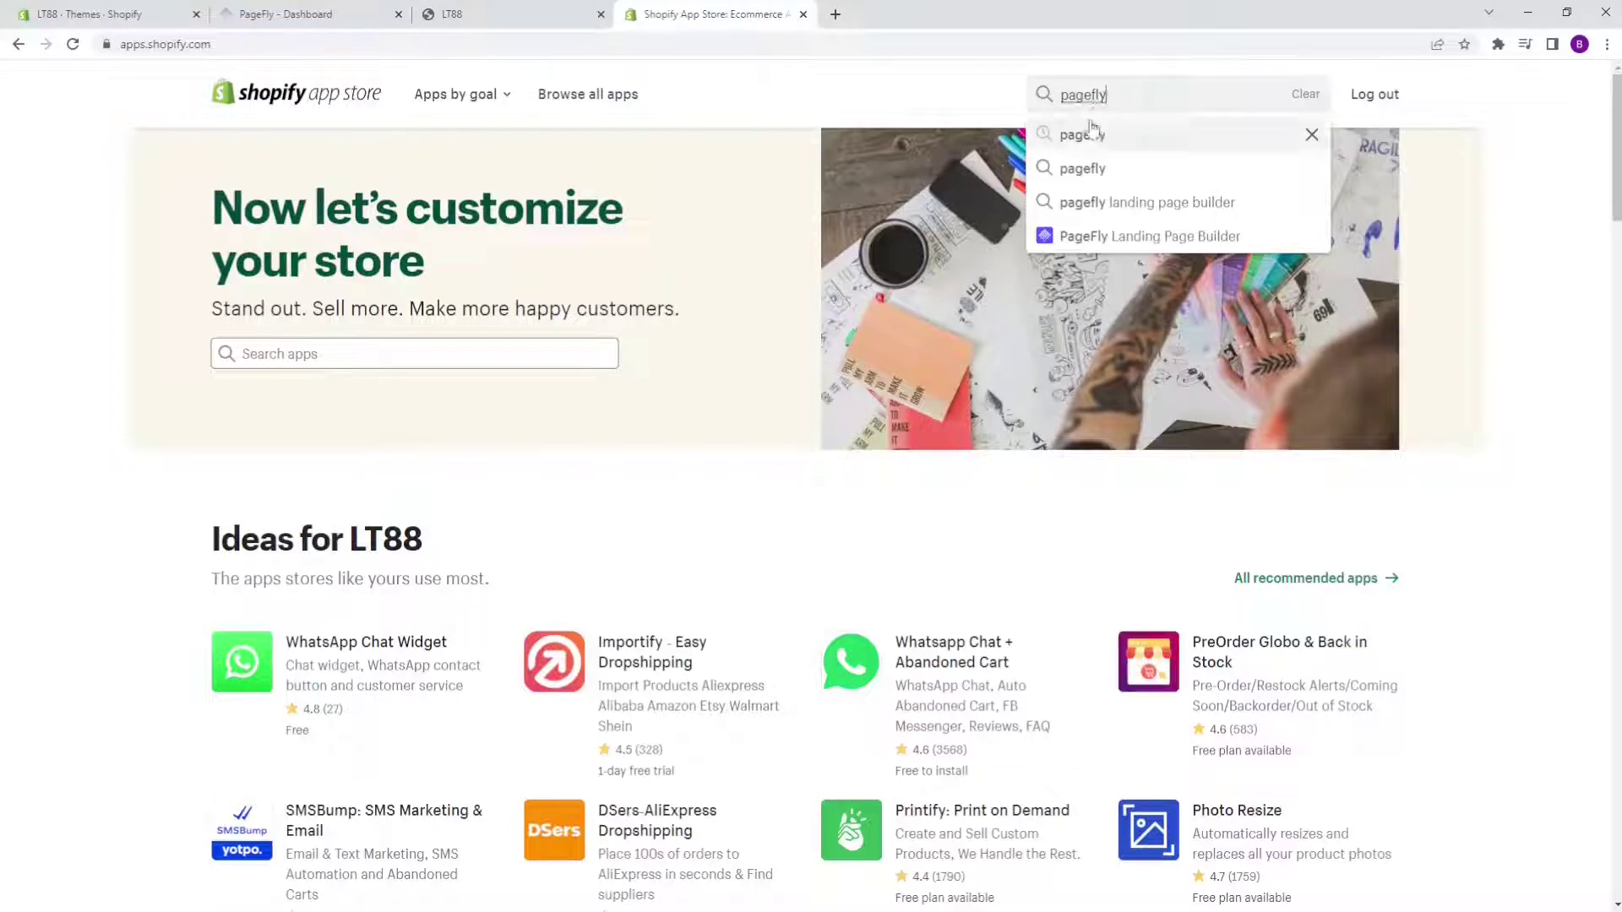
{"action": "left_click", "coordinate": [1092, 135]}
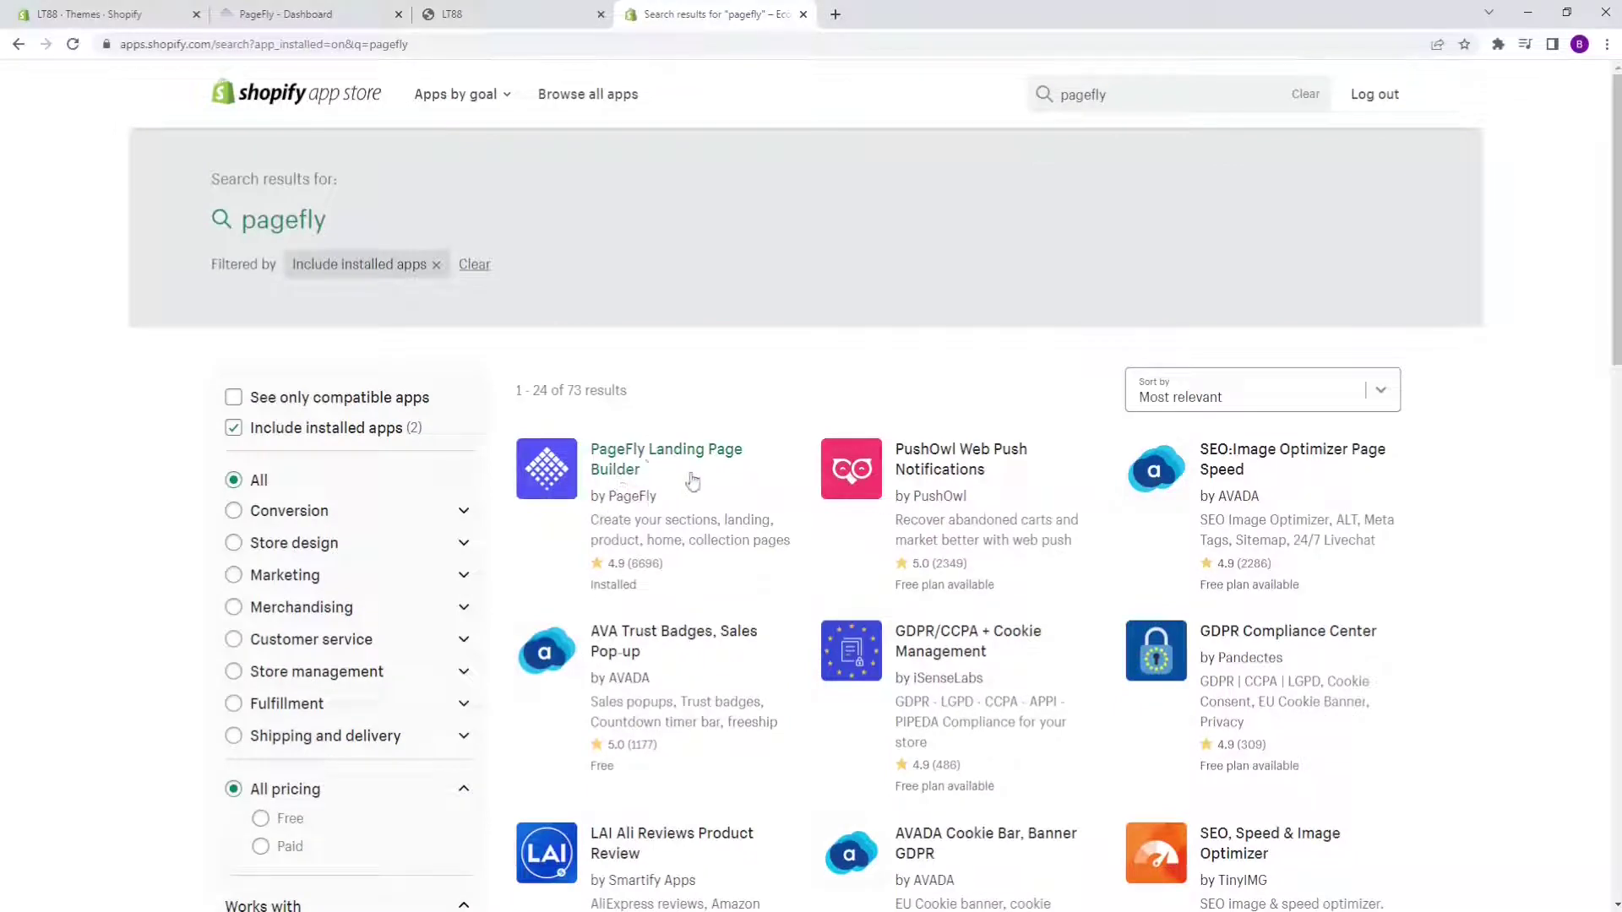
{"action": "left_click", "coordinate": [275, 19]}
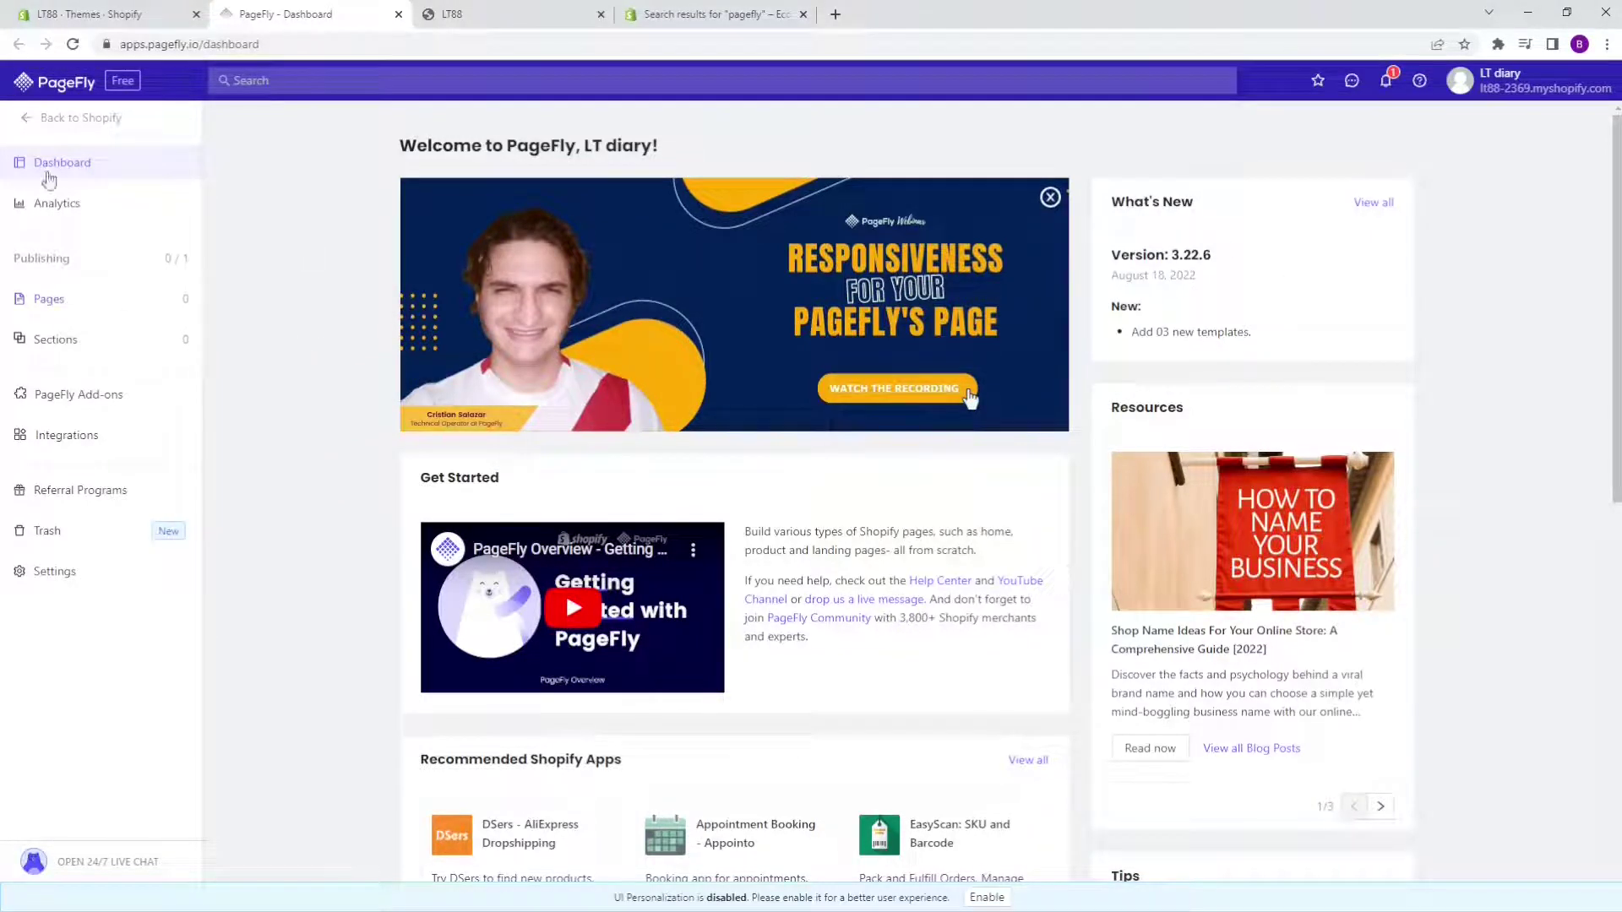
Step: Create a PageFly password page from the Decursus template
{"action": "left_click", "coordinate": [46, 309]}
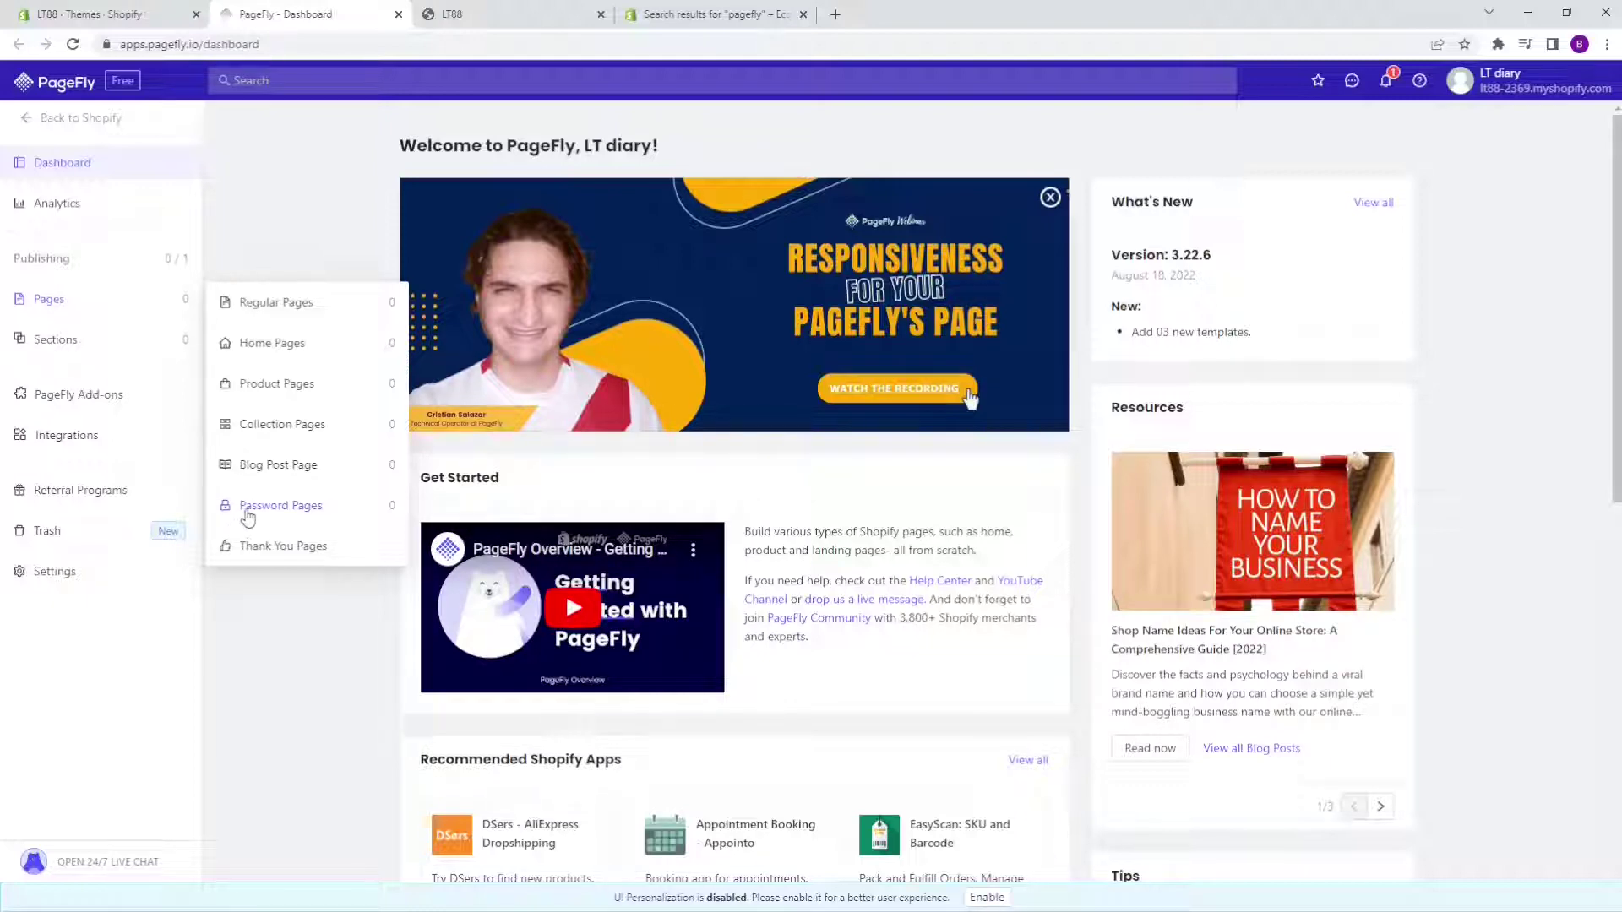
{"action": "left_click", "coordinate": [250, 510]}
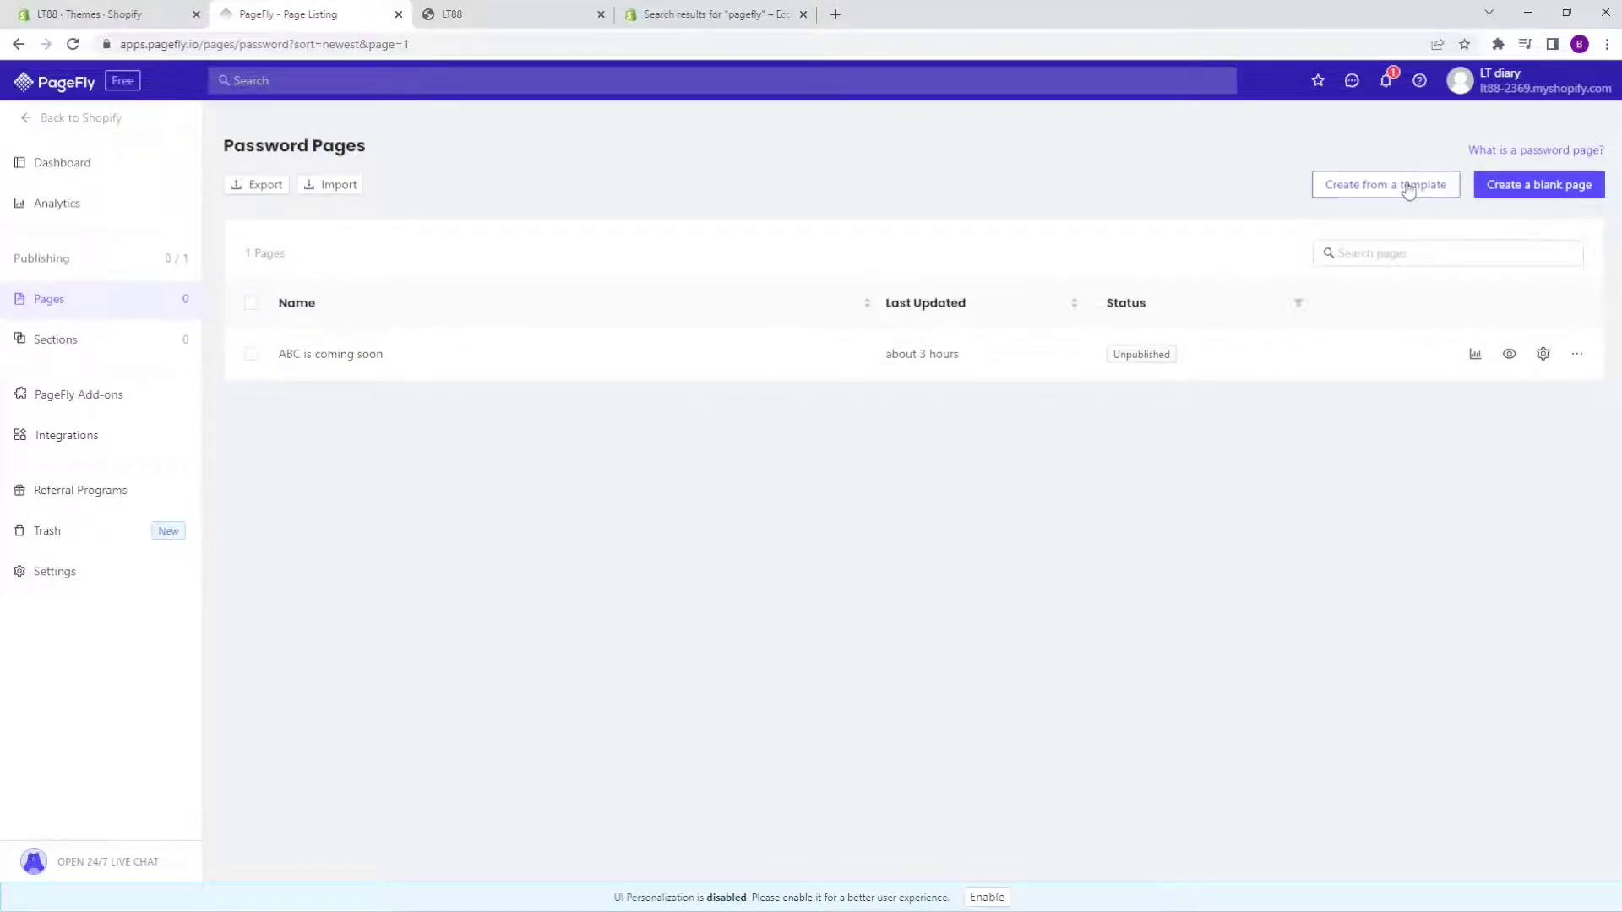
{"action": "left_click", "coordinate": [1408, 187]}
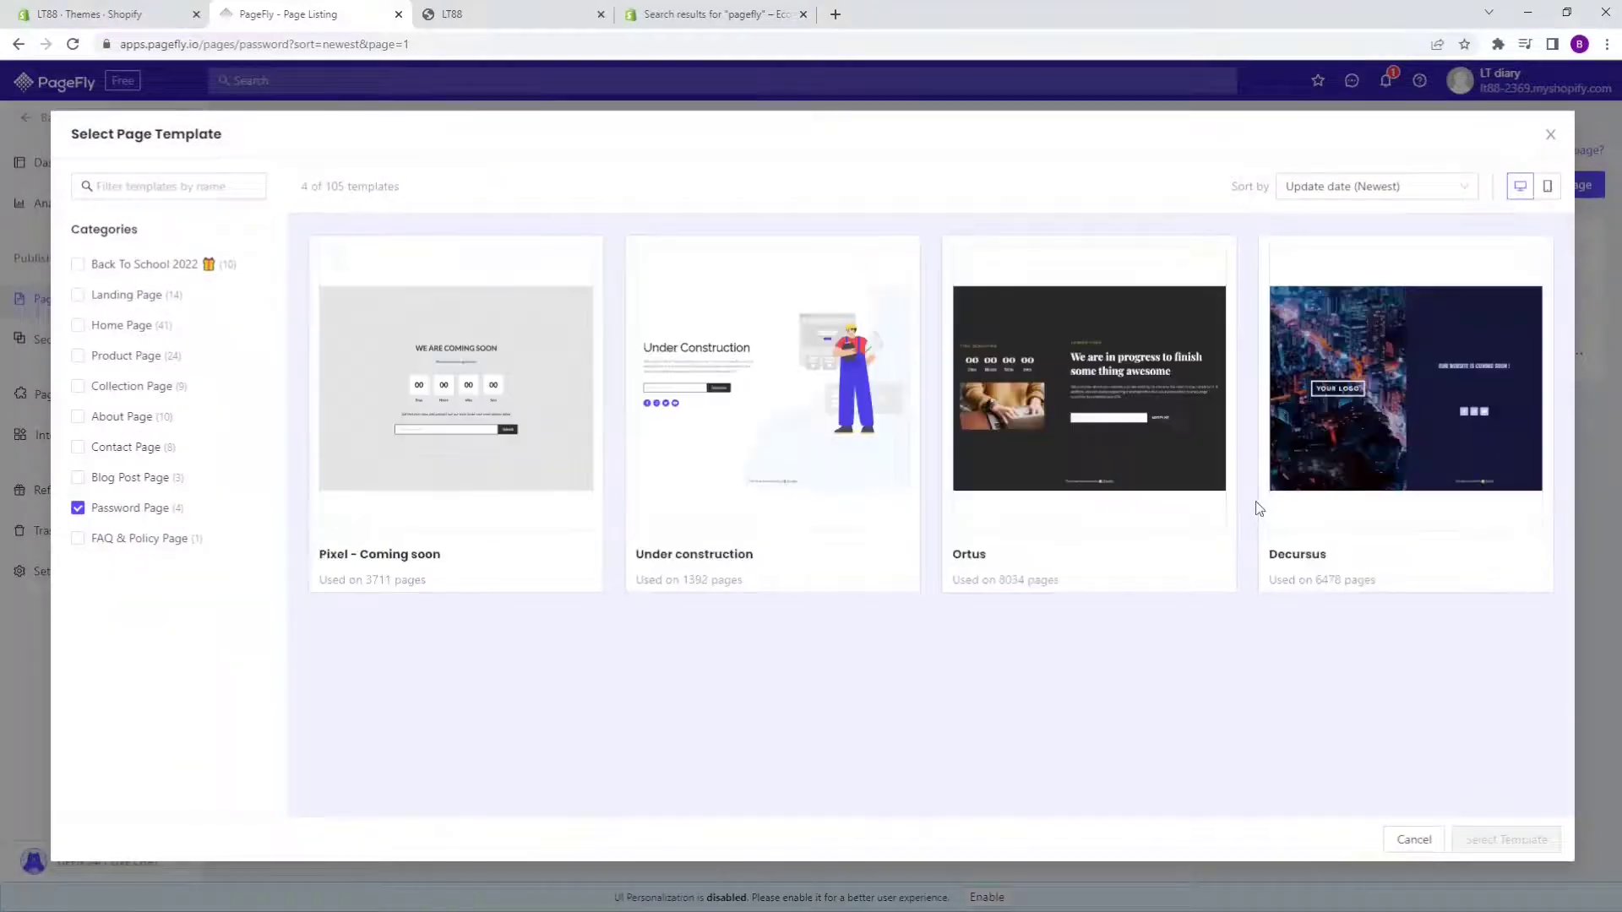
{"action": "mouse_move", "coordinate": [1275, 507]}
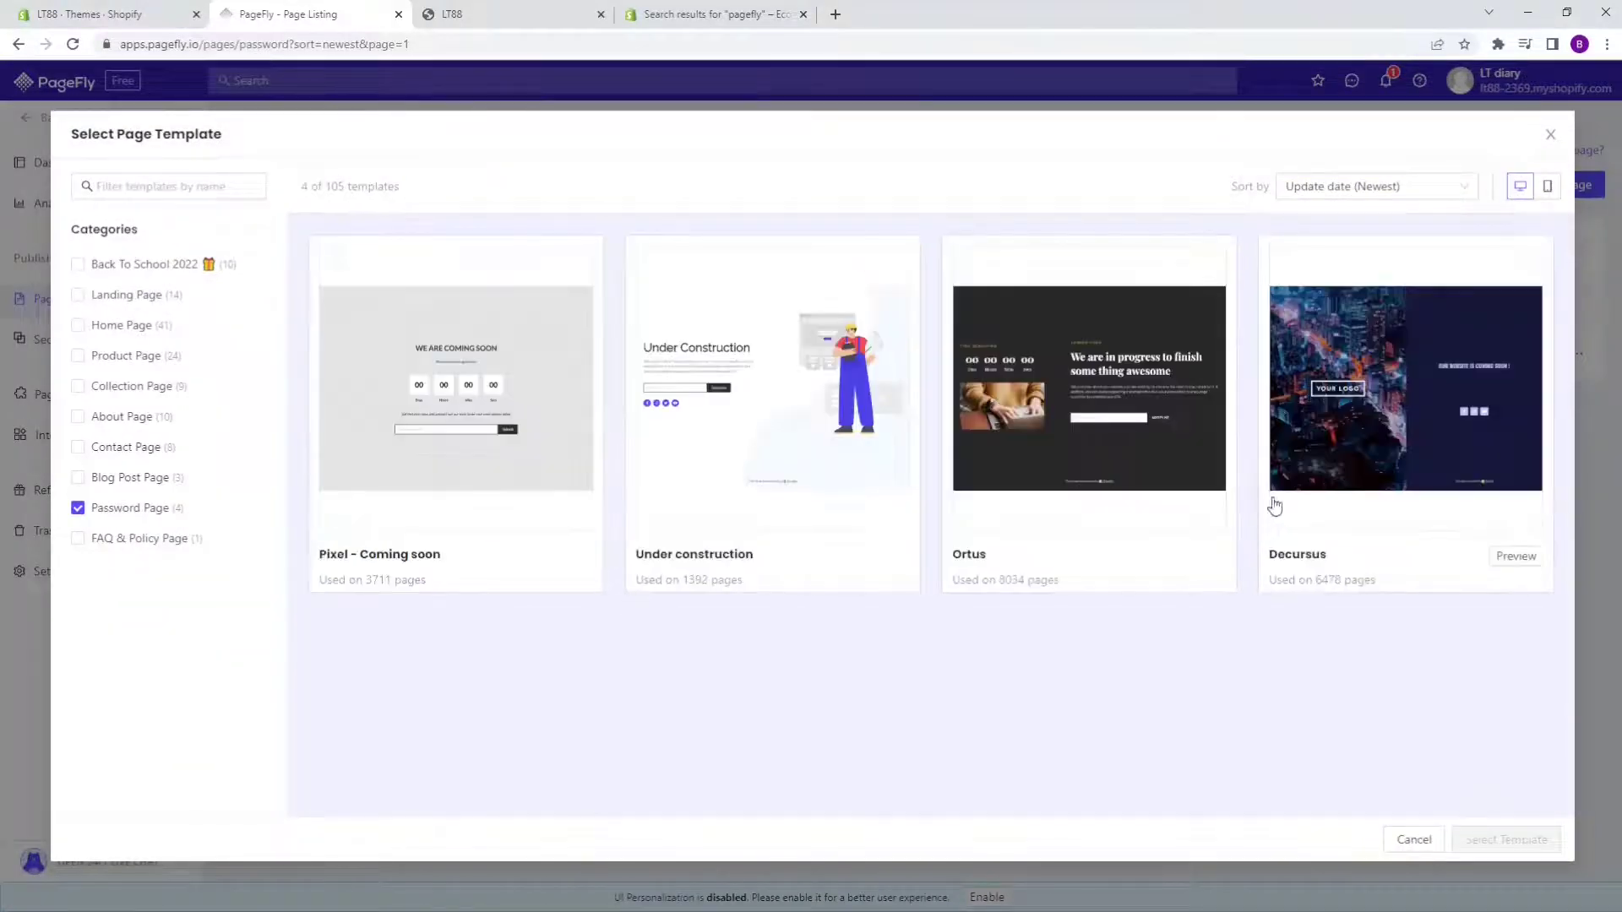
{"action": "left_click", "coordinate": [1438, 463]}
{"action": "left_click", "coordinate": [1500, 849]}
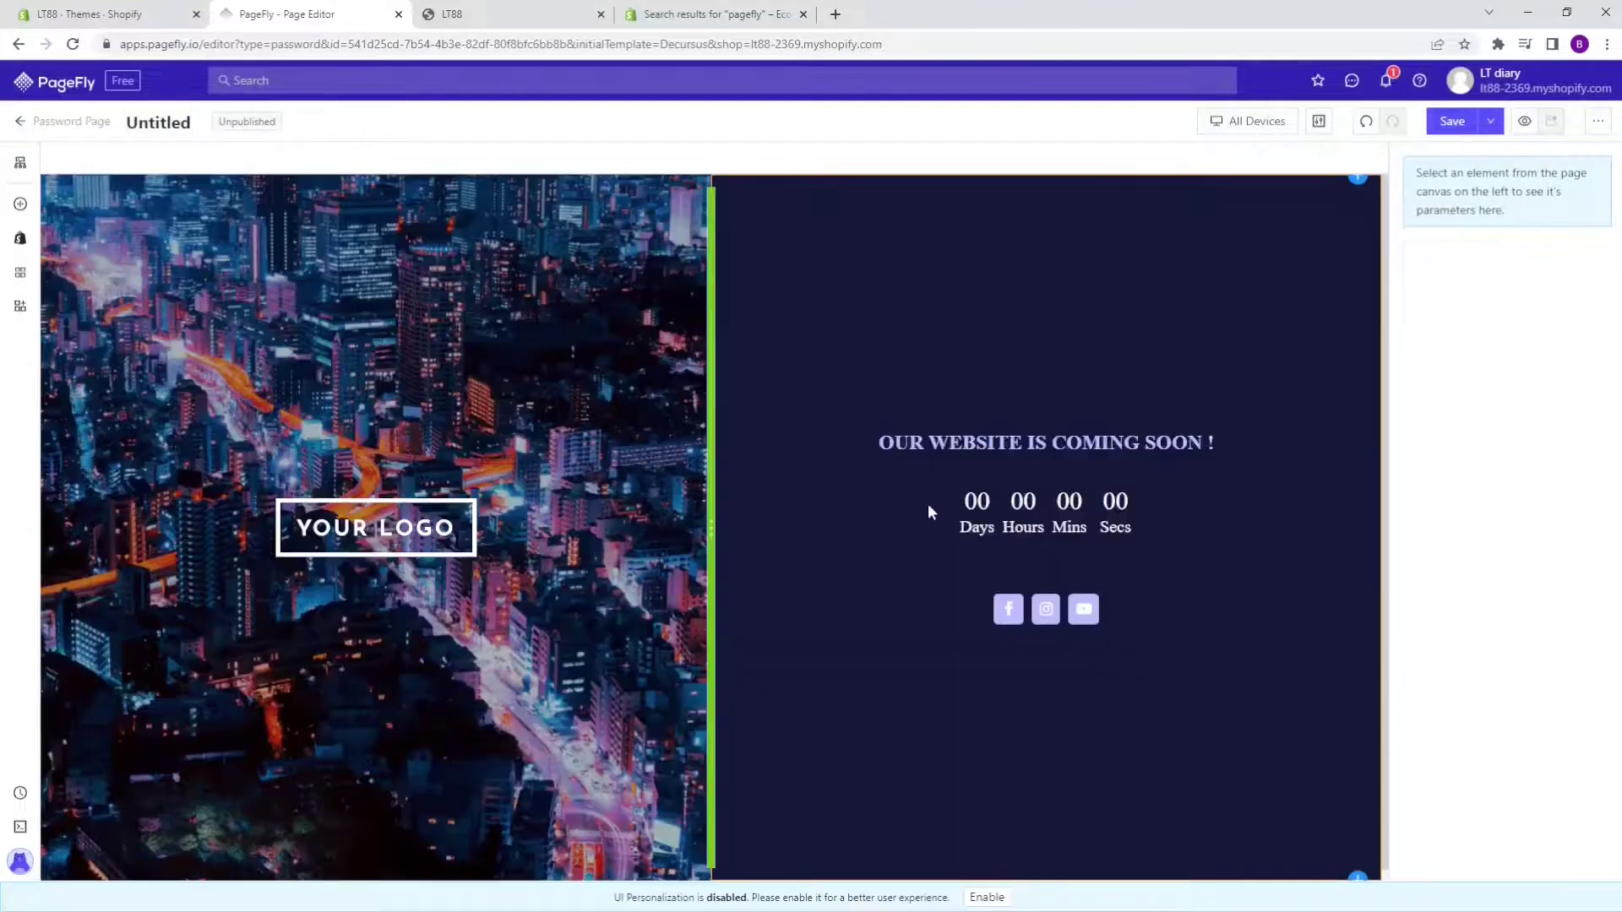
Step: Insert "ABC SKY" into the page heading so it reads "OUR WEBSITE ABC SKY IS COMING SOON !"
{"action": "left_click", "coordinate": [413, 540]}
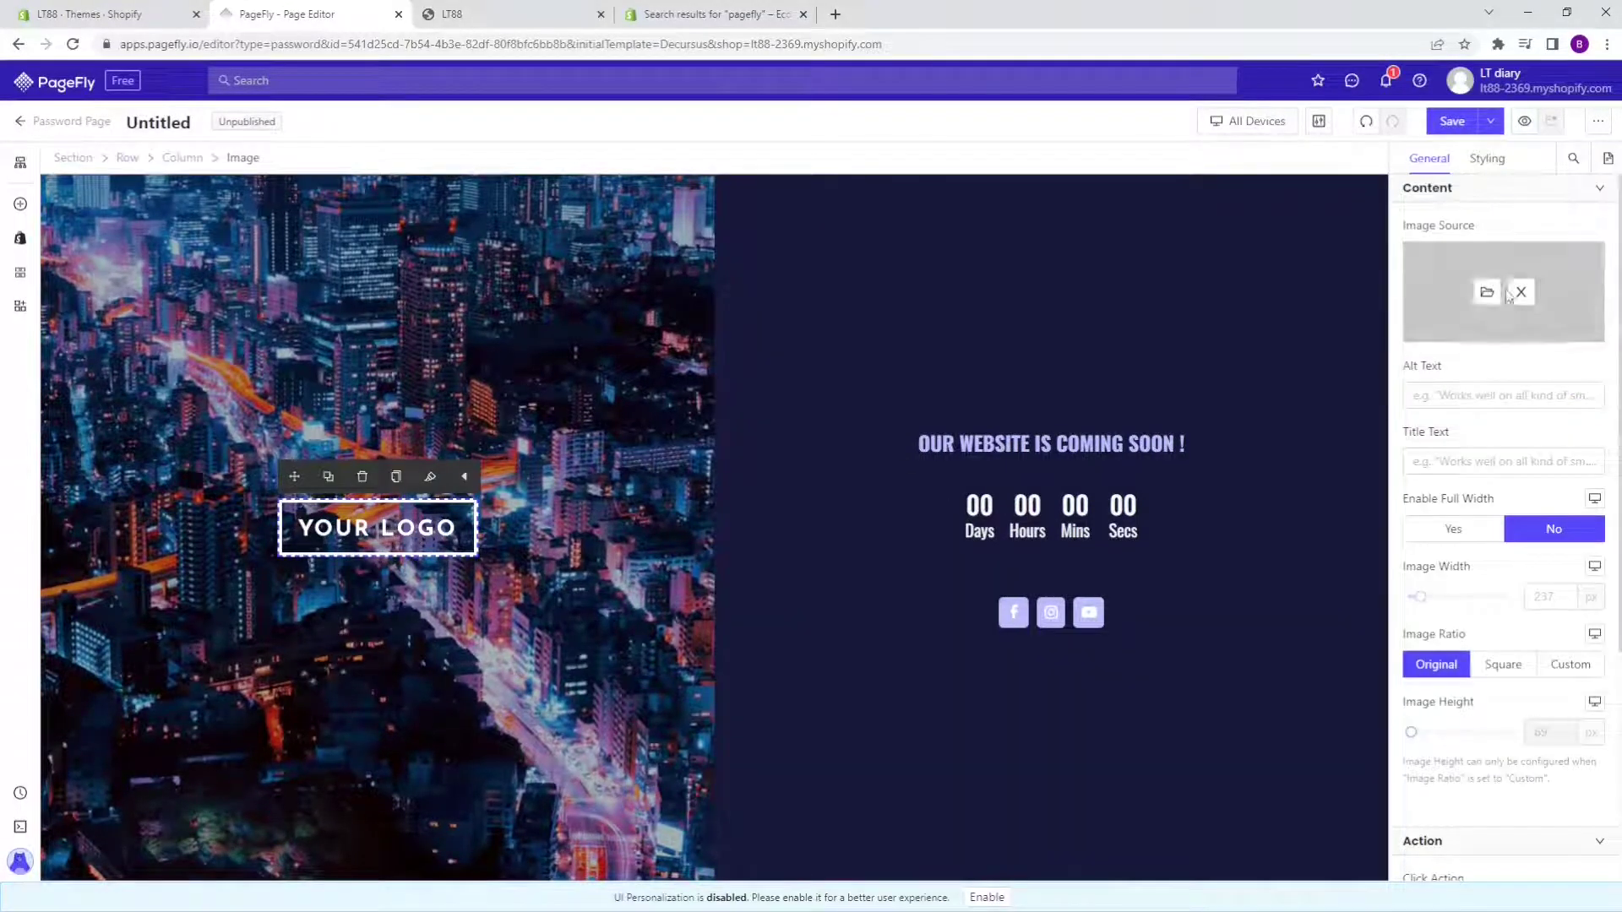
{"action": "left_click", "coordinate": [1044, 453]}
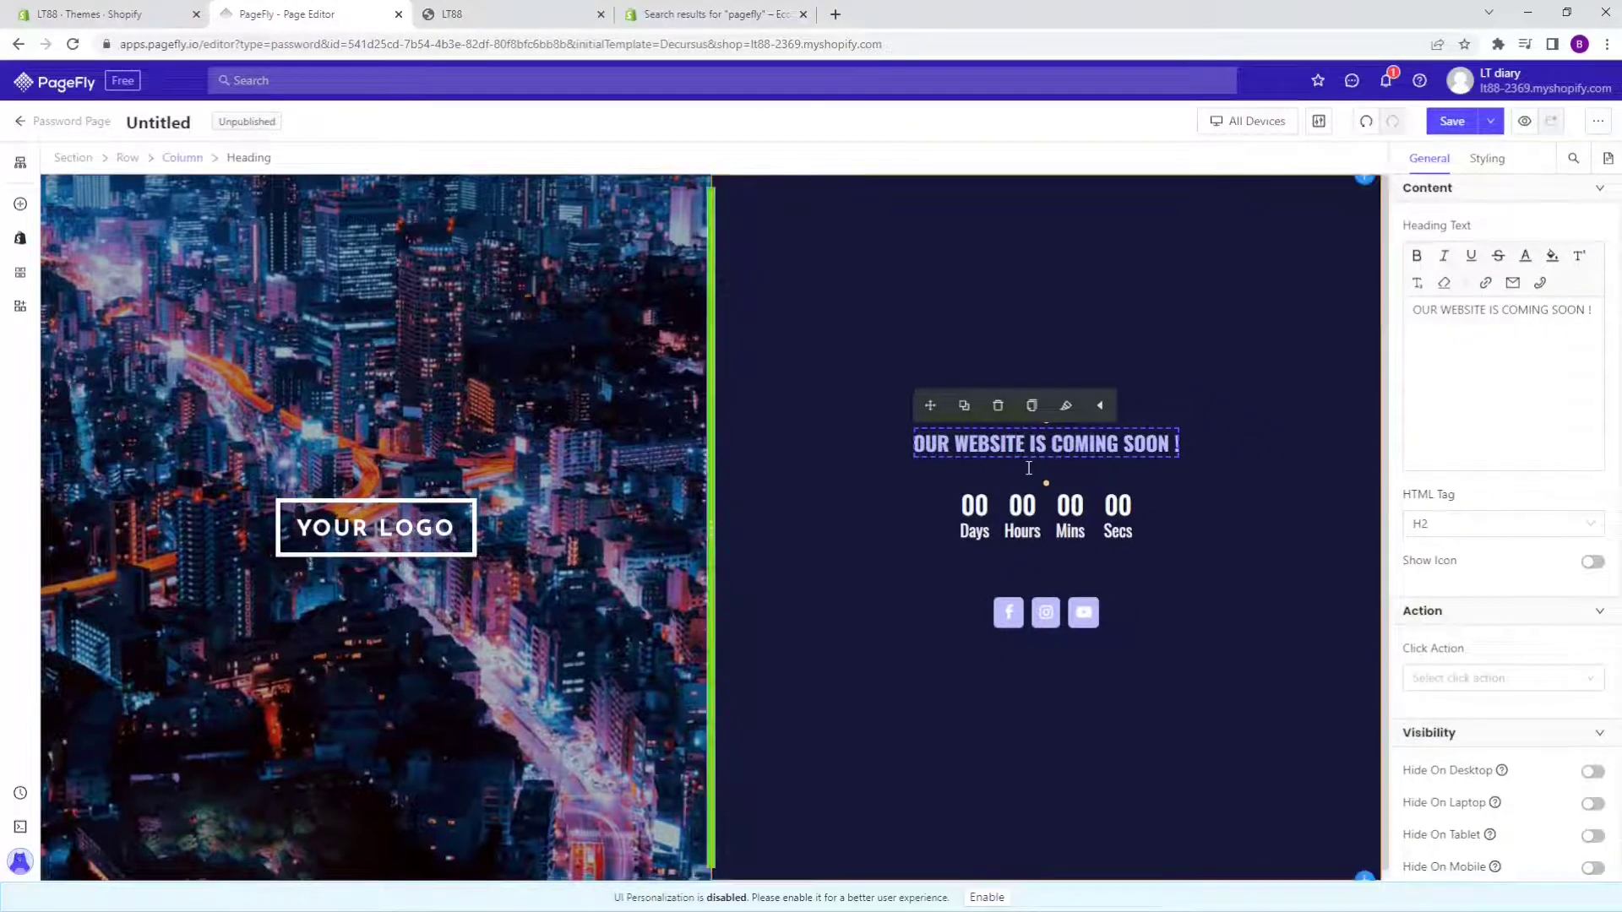
{"action": "type", "text": "ABC SKY"}
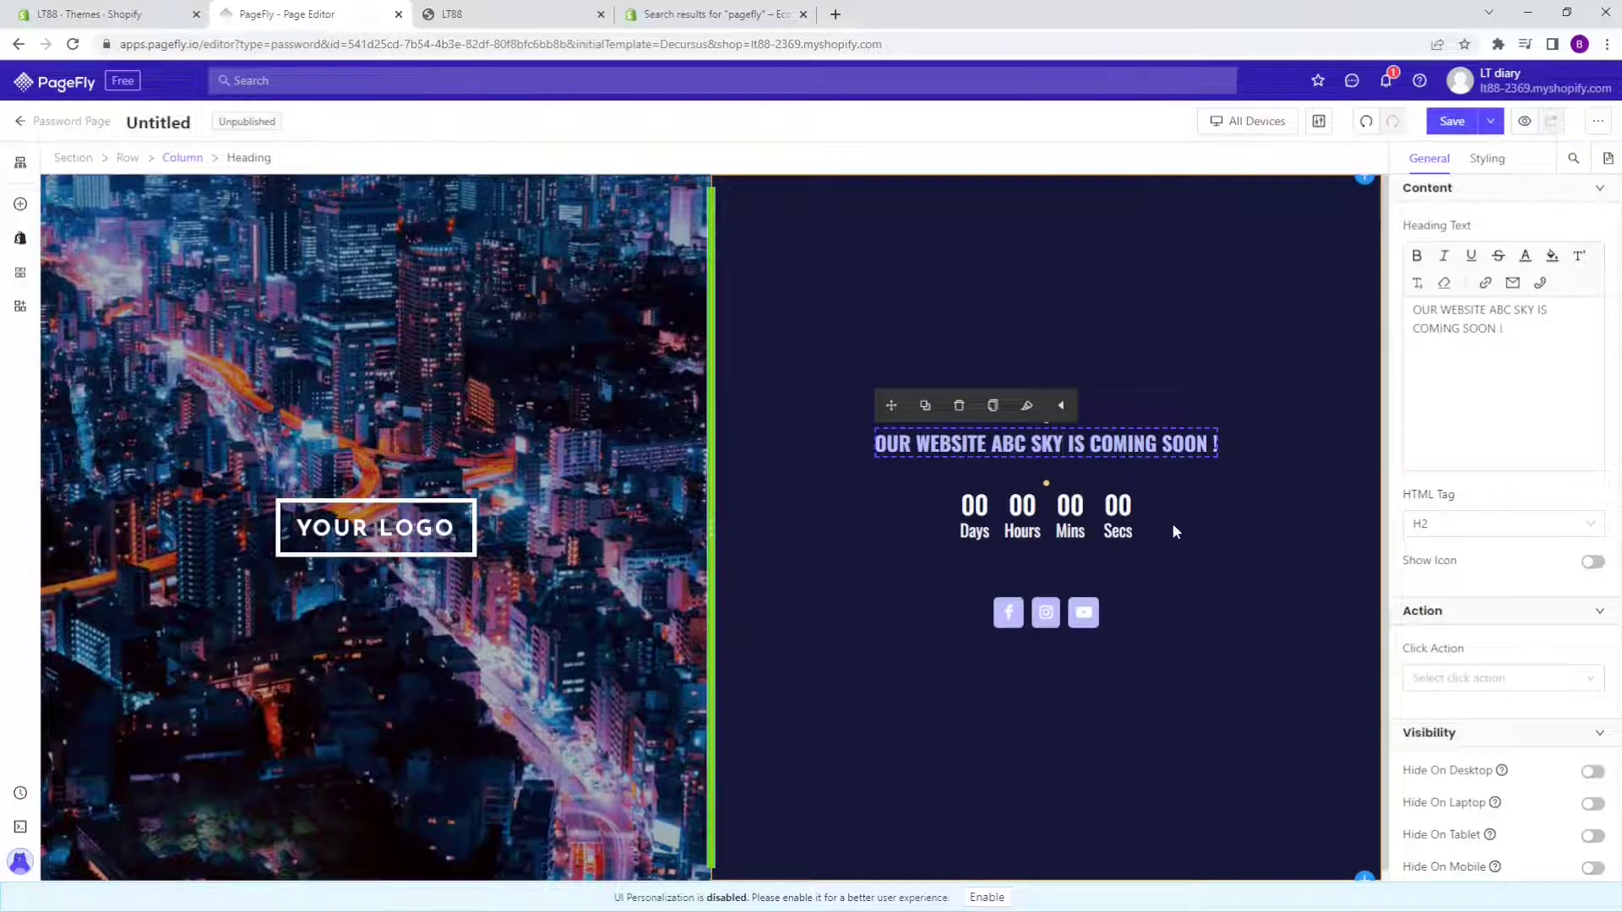
{"action": "left_click", "coordinate": [1144, 517]}
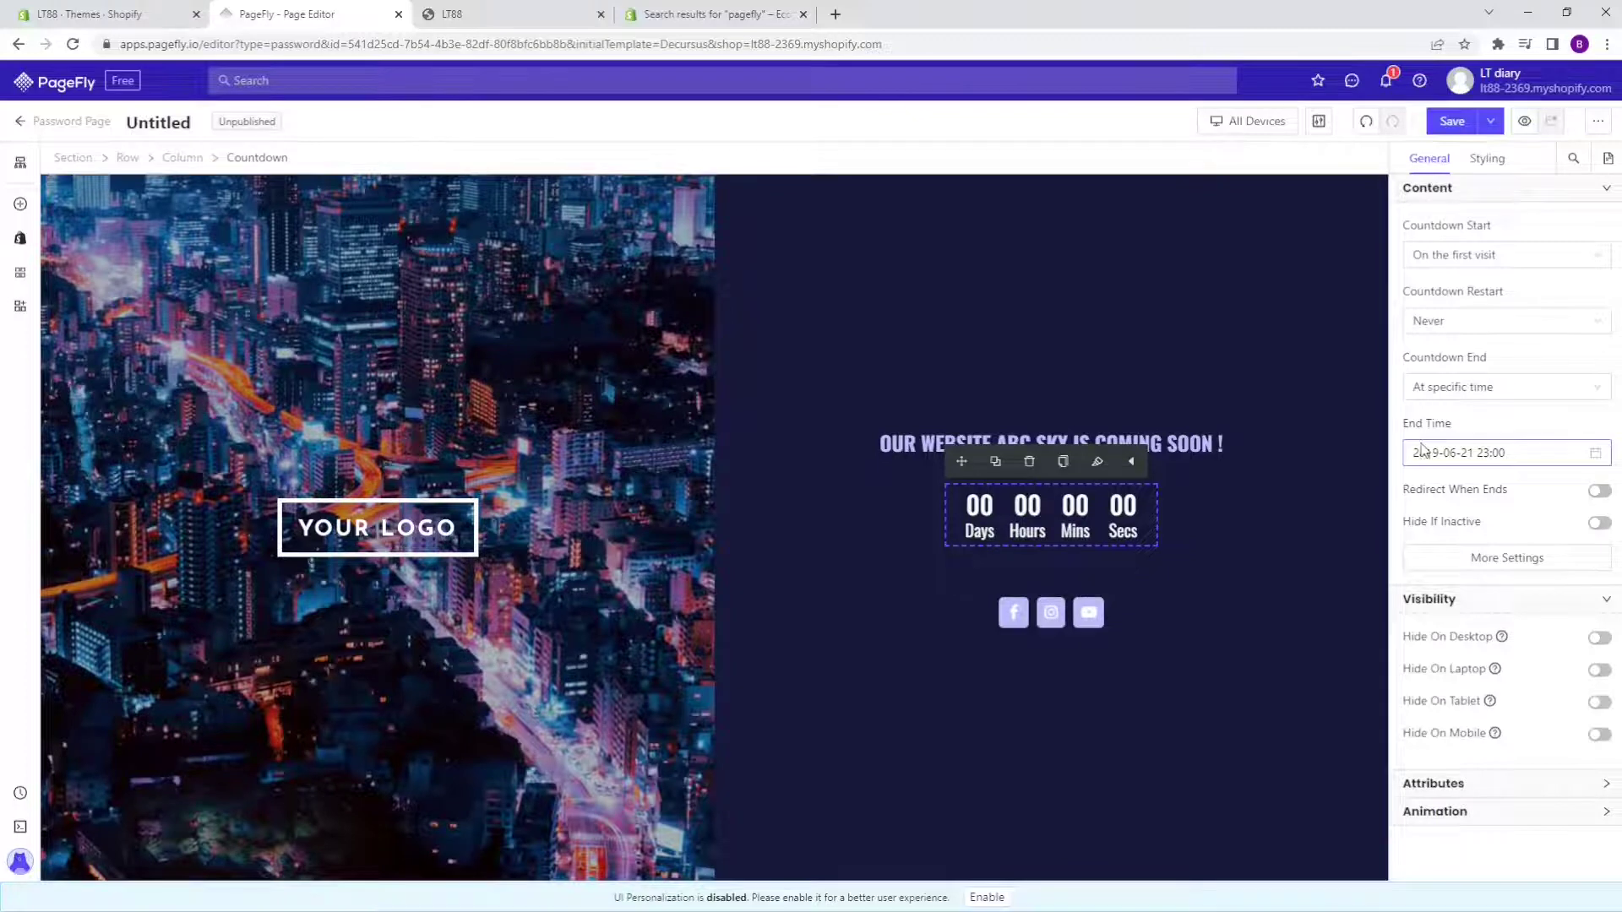
{"action": "left_click", "coordinate": [1452, 454]}
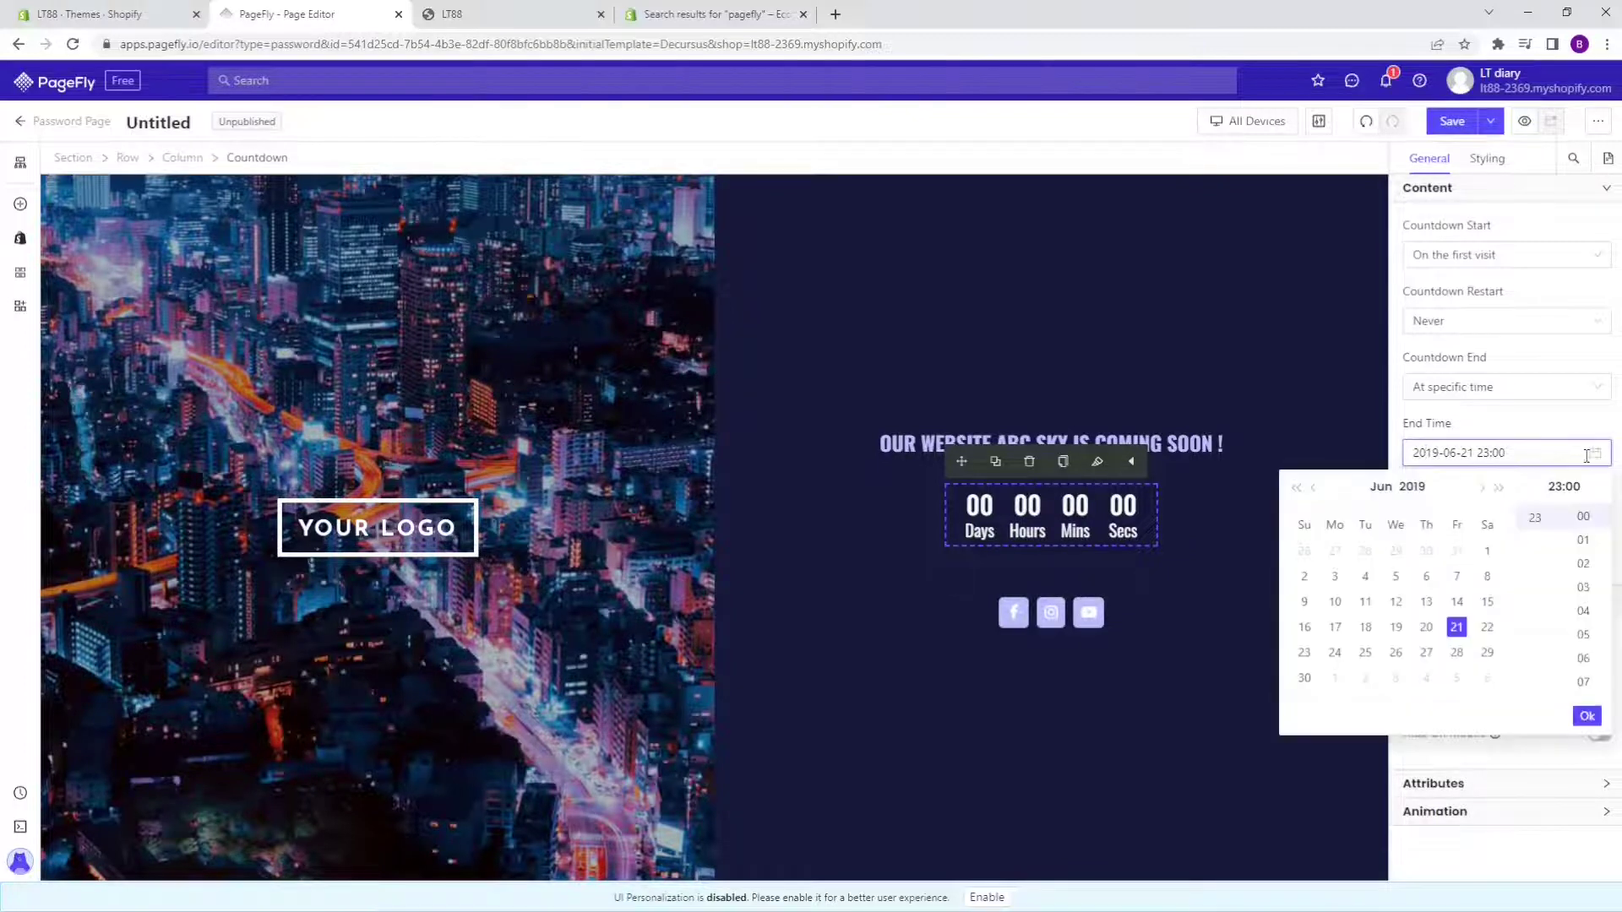
{"action": "left_click", "coordinate": [1498, 489]}
{"action": "left_click", "coordinate": [1498, 489]}
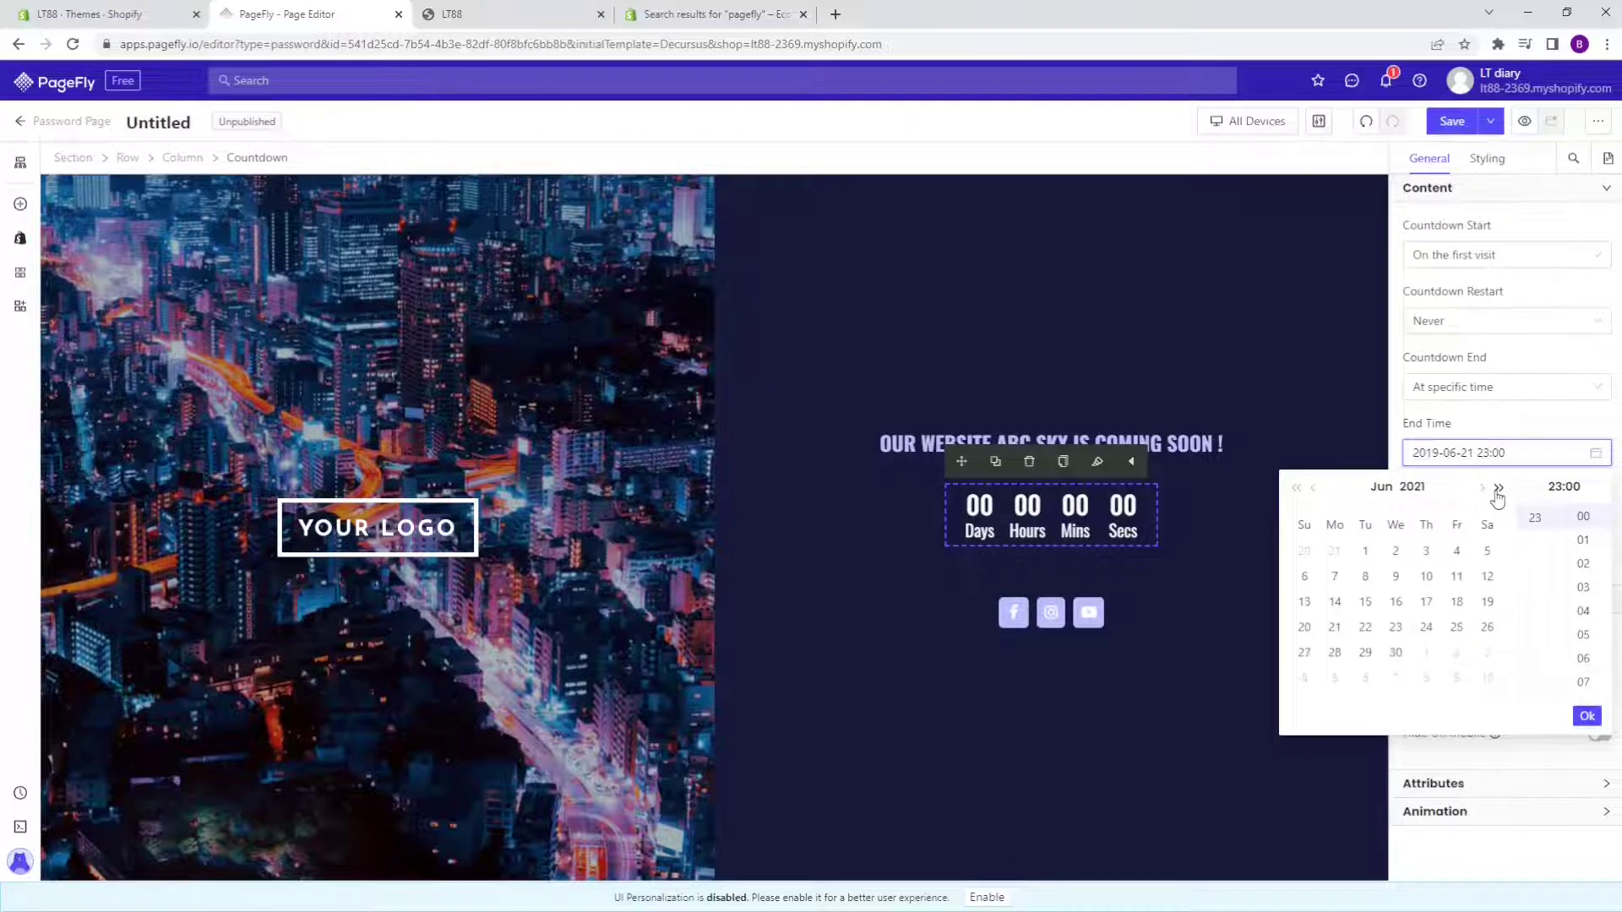
{"action": "left_click", "coordinate": [1498, 489]}
{"action": "left_click", "coordinate": [1498, 489]}
{"action": "left_click", "coordinate": [1497, 490]}
{"action": "left_click", "coordinate": [1497, 489]}
{"action": "left_click", "coordinate": [1481, 490]}
{"action": "left_click", "coordinate": [1426, 552]}
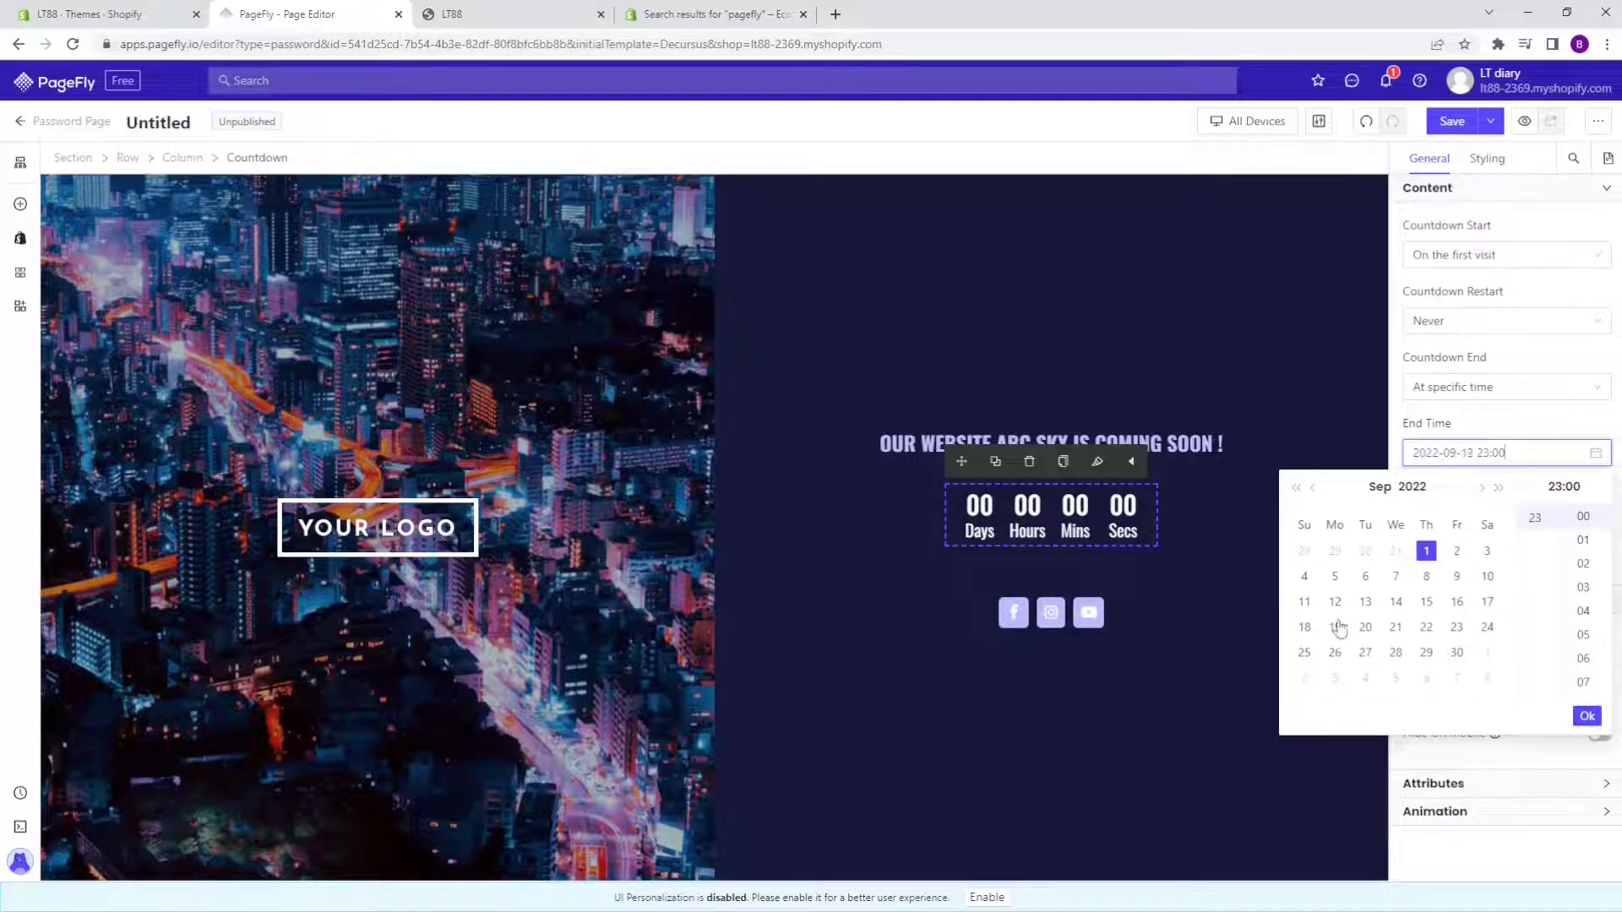
{"action": "left_click", "coordinate": [1586, 716]}
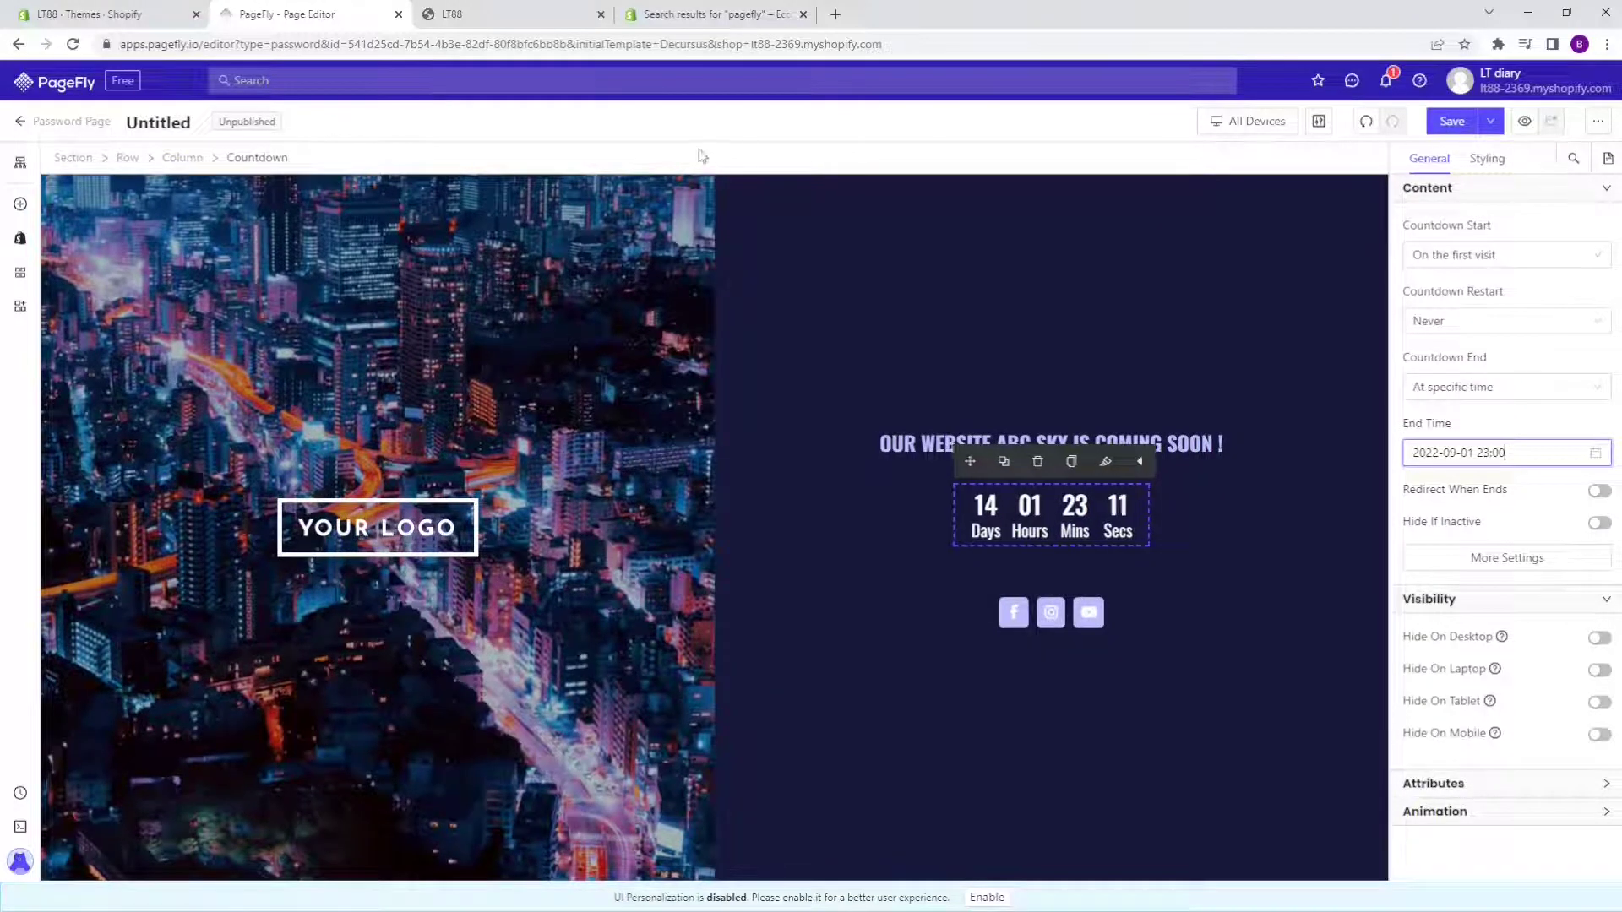
{"action": "left_click", "coordinate": [1450, 121]}
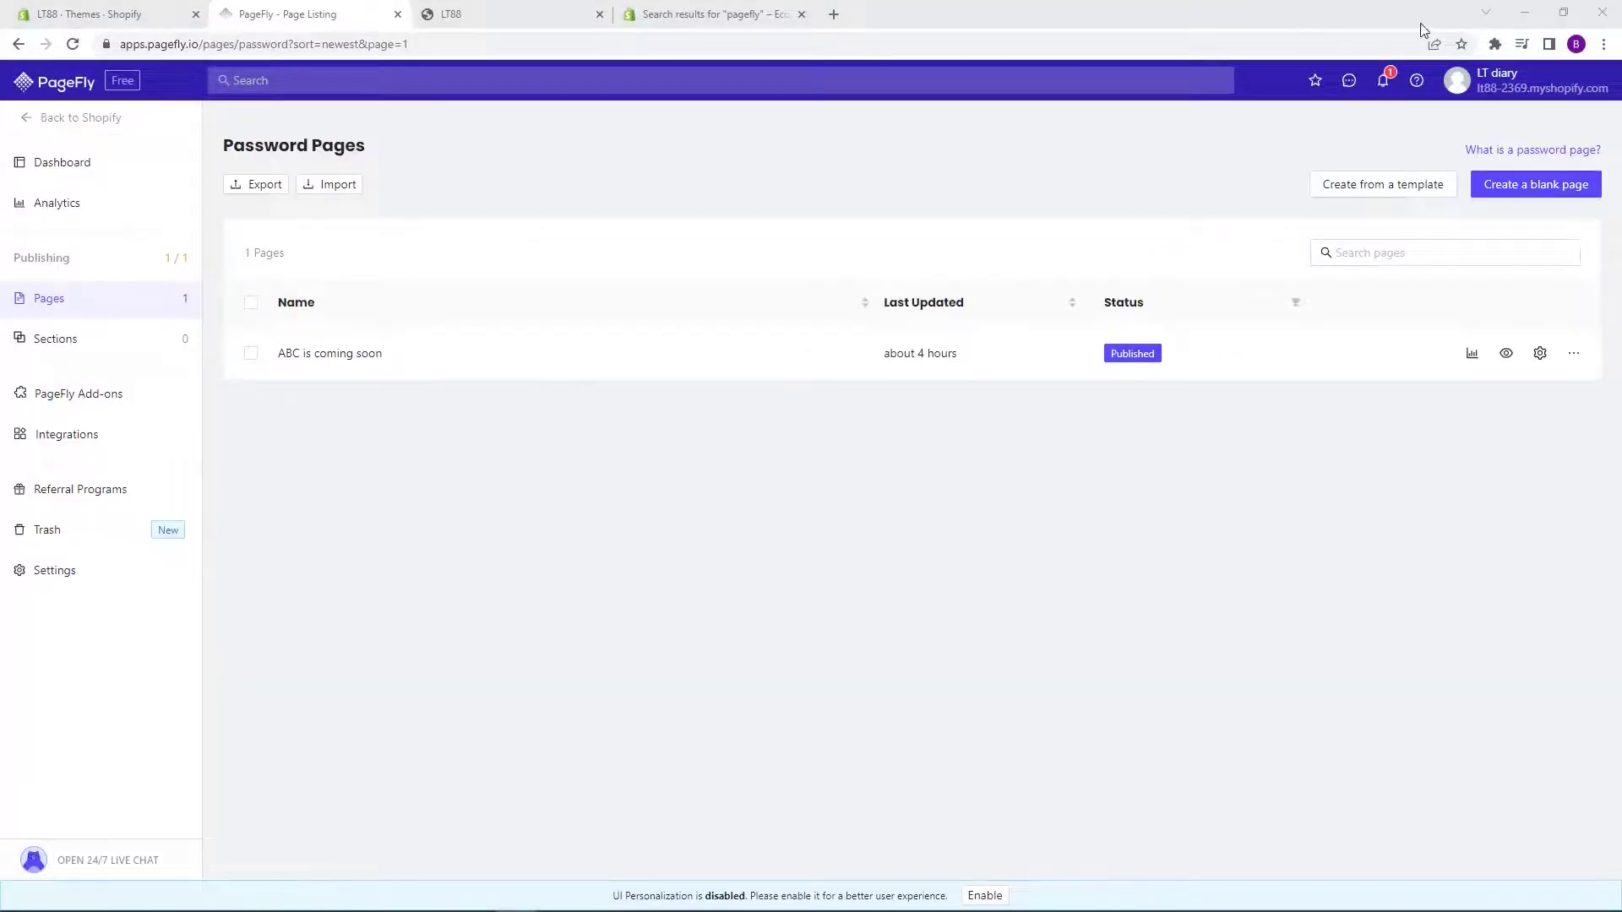
Step: Open the LT88 storefront address in an incognito window and review the password page down to the countdown and social links
{"action": "left_click", "coordinate": [1602, 44]}
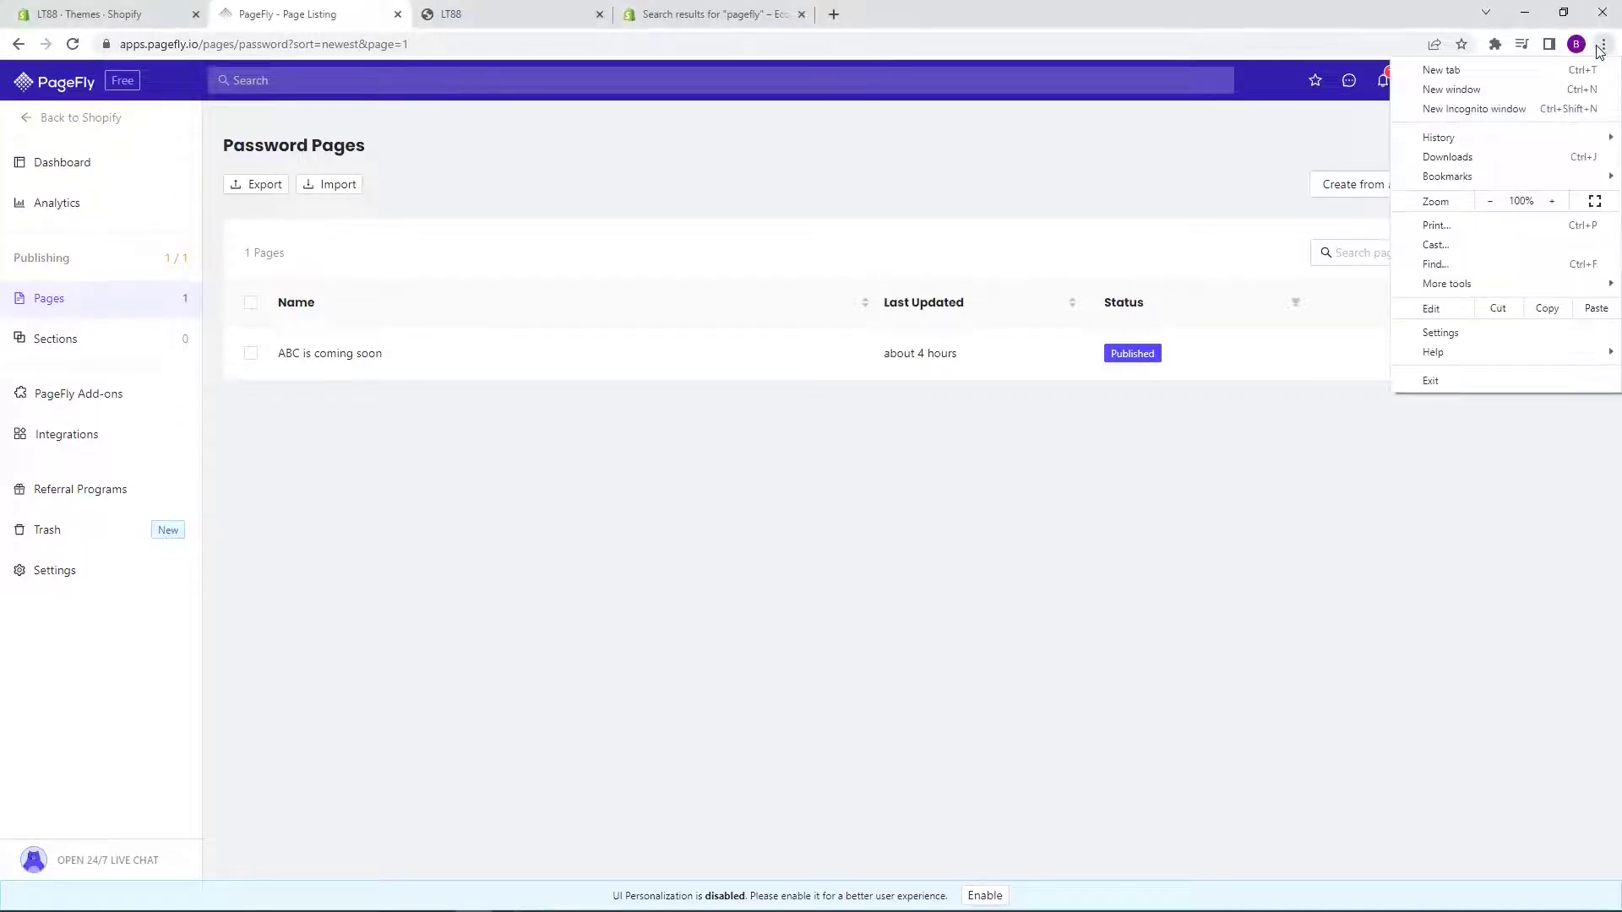
{"action": "left_click", "coordinate": [1501, 111]}
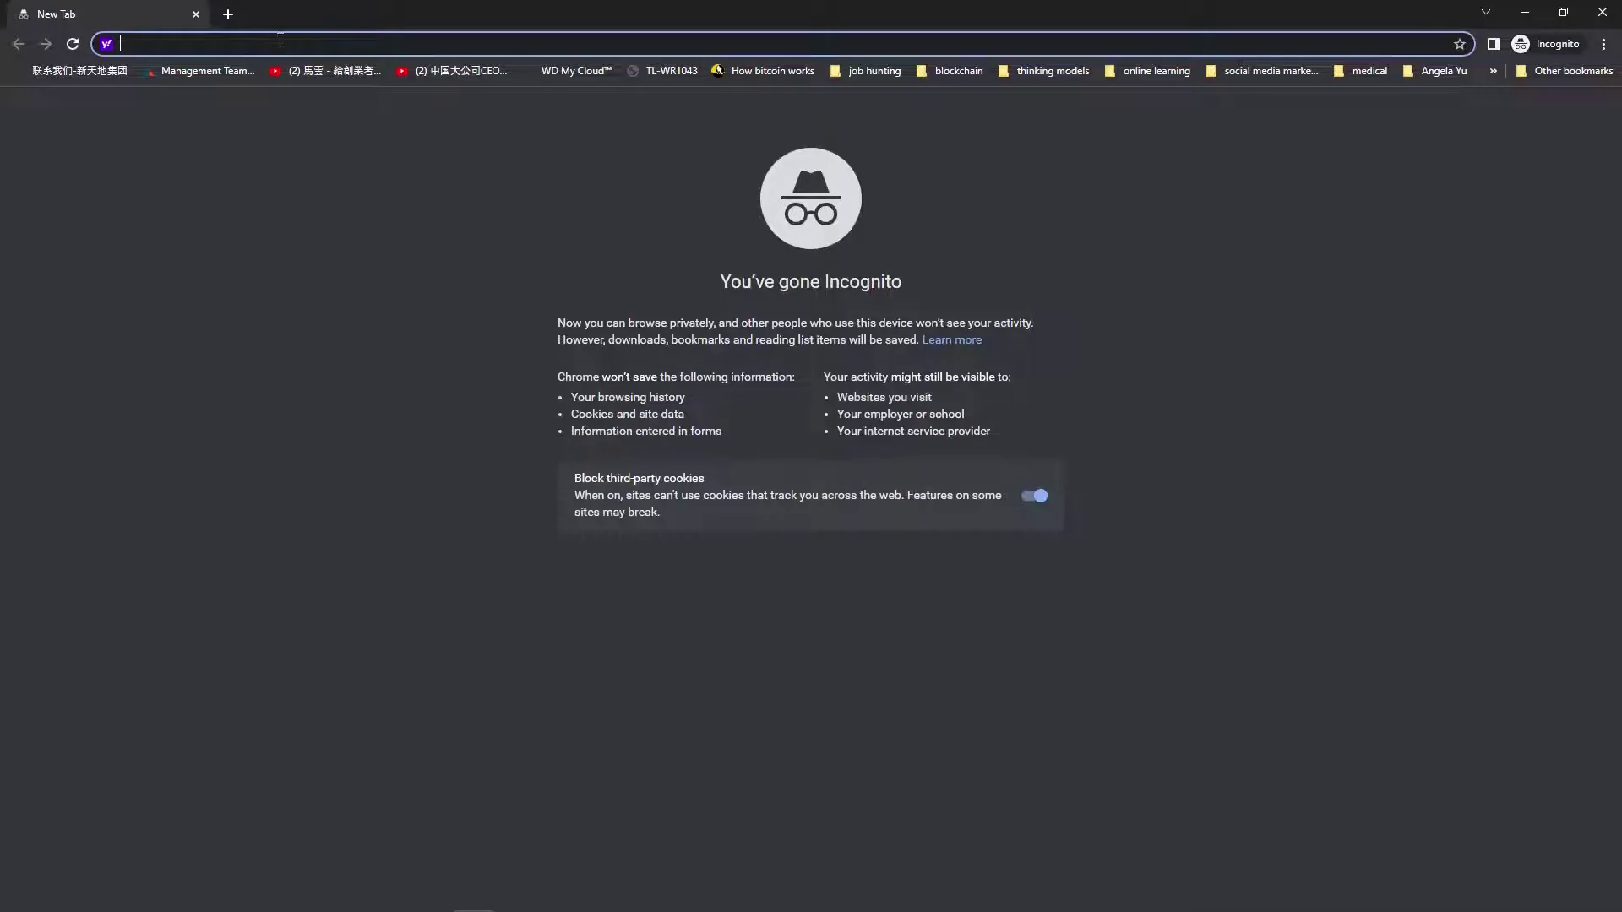
{"action": "right_click", "coordinate": [280, 42]}
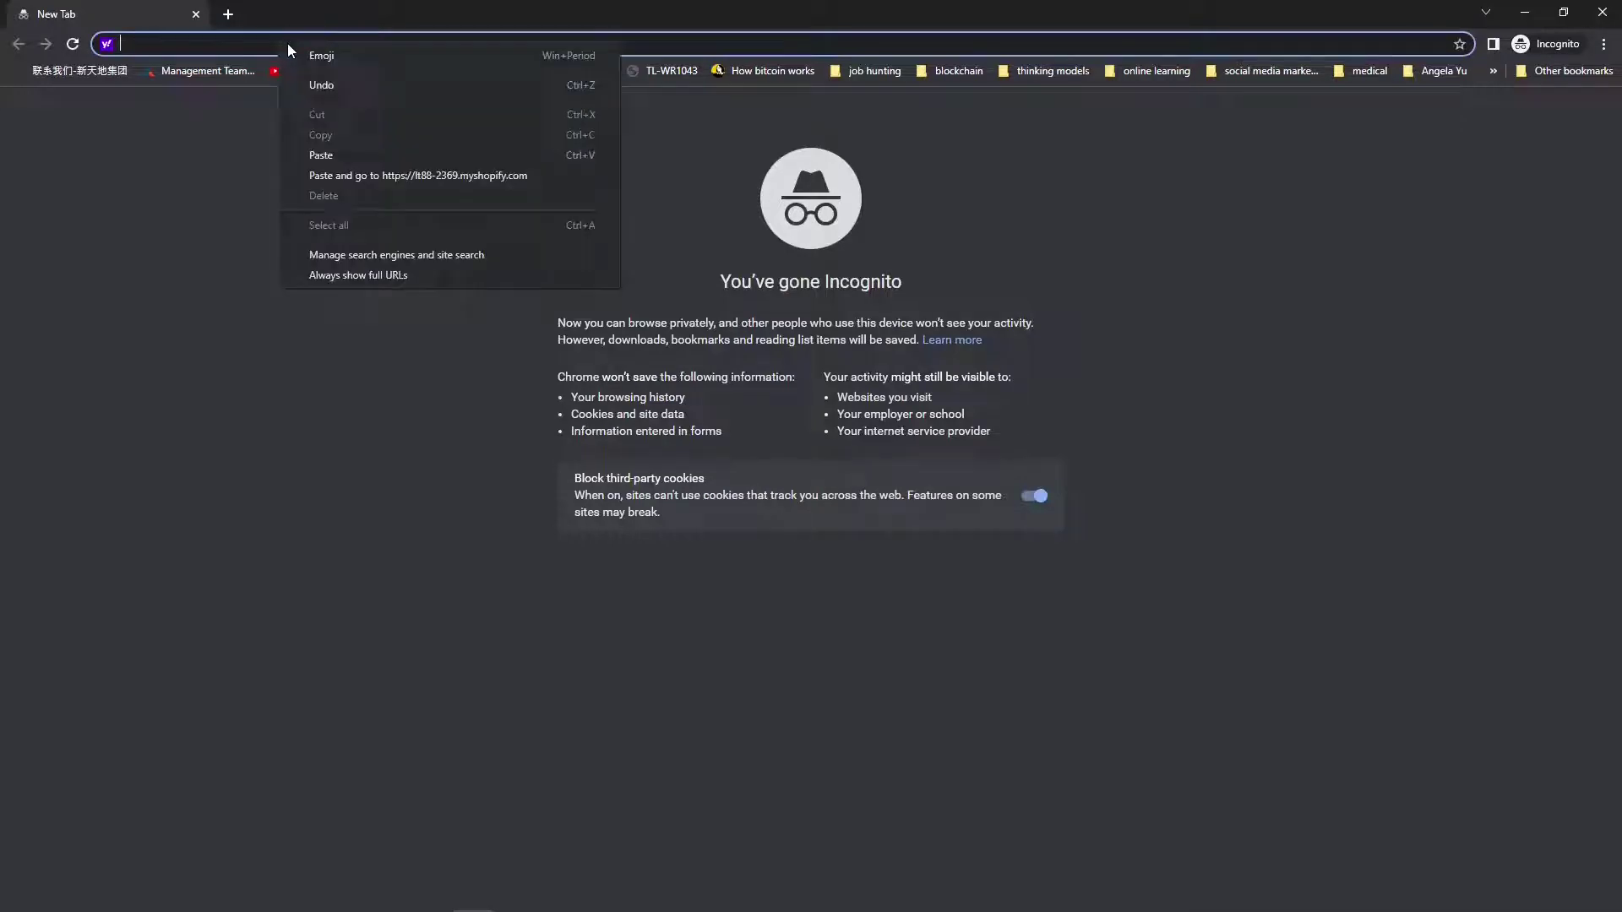
{"action": "left_click", "coordinate": [333, 177]}
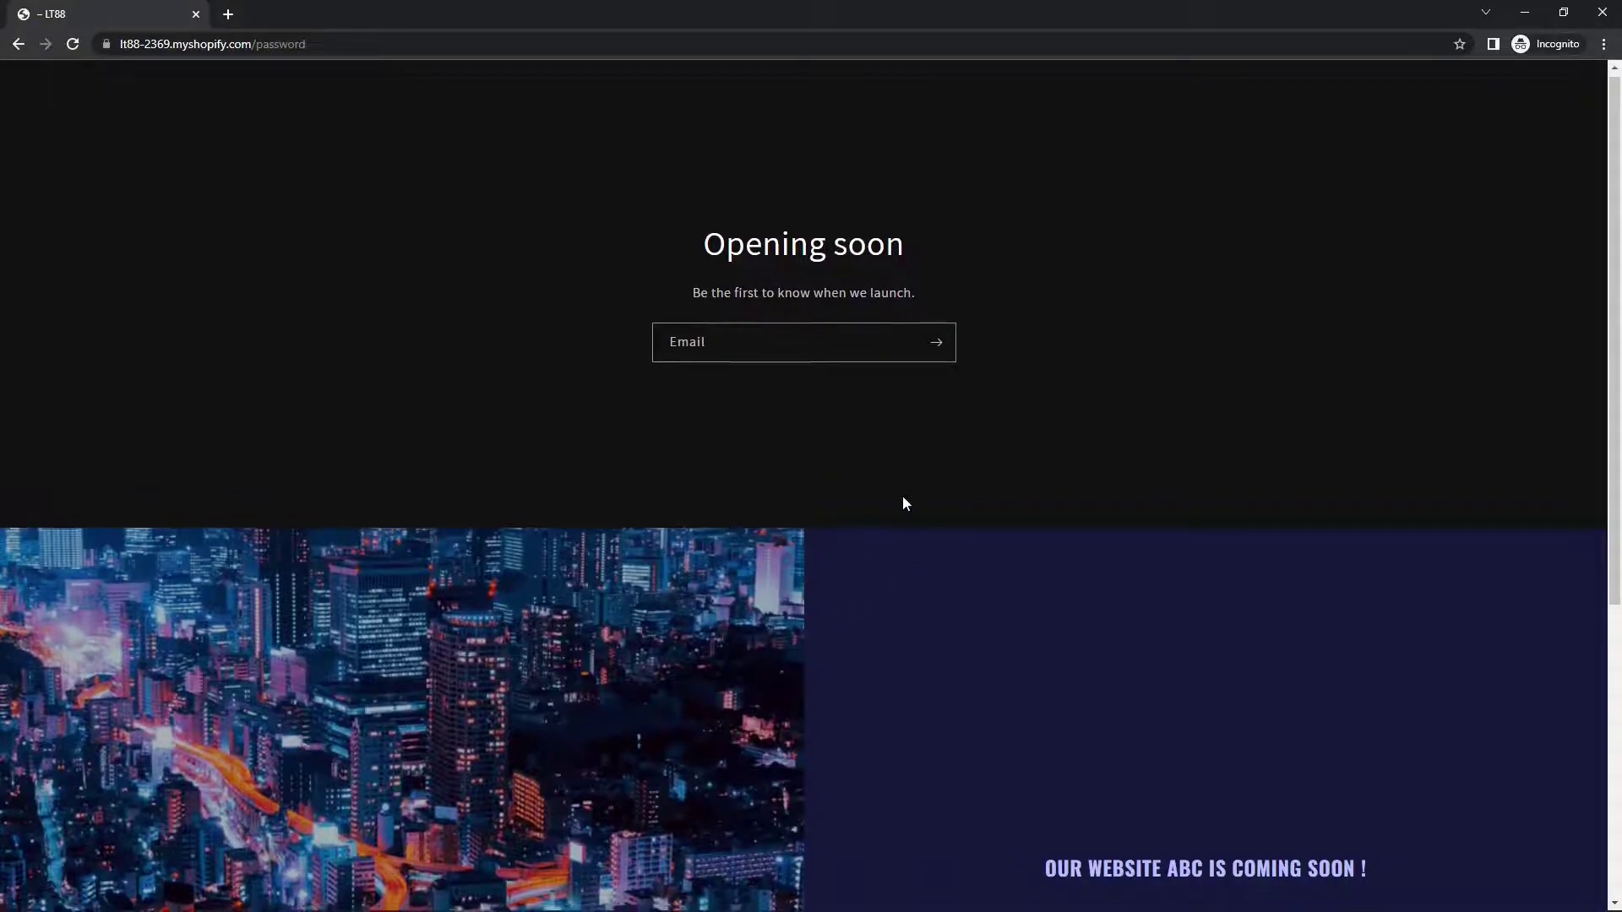
{"action": "scroll", "coordinate": [902, 495], "scroll_direction": "down", "scroll_amount": 5}
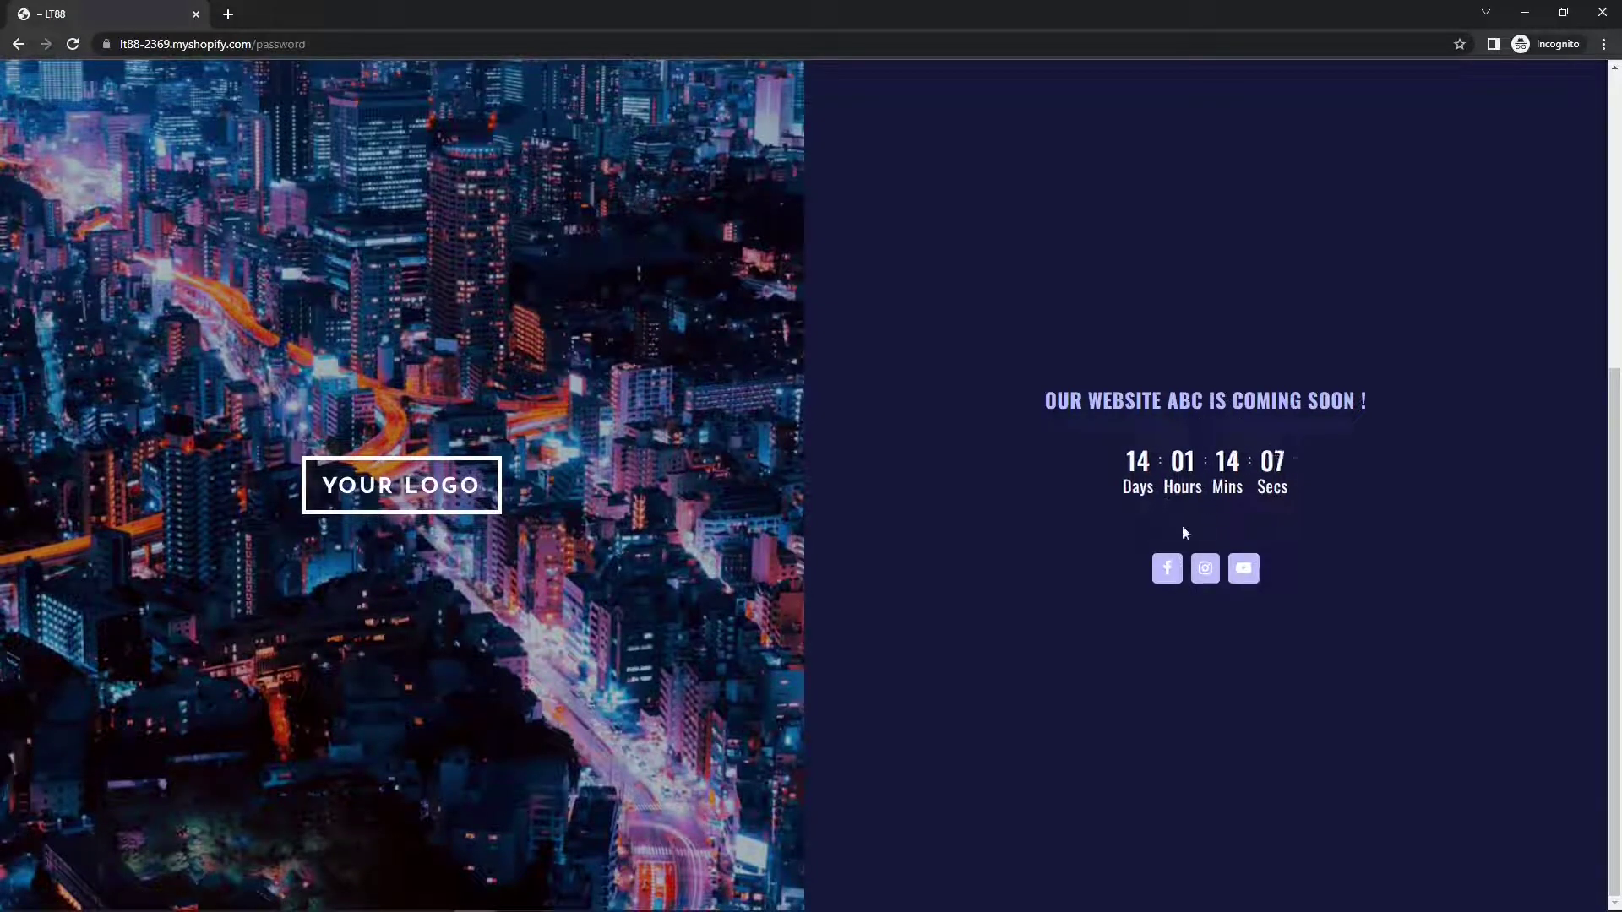
{"action": "left_click", "coordinate": [1564, 13]}
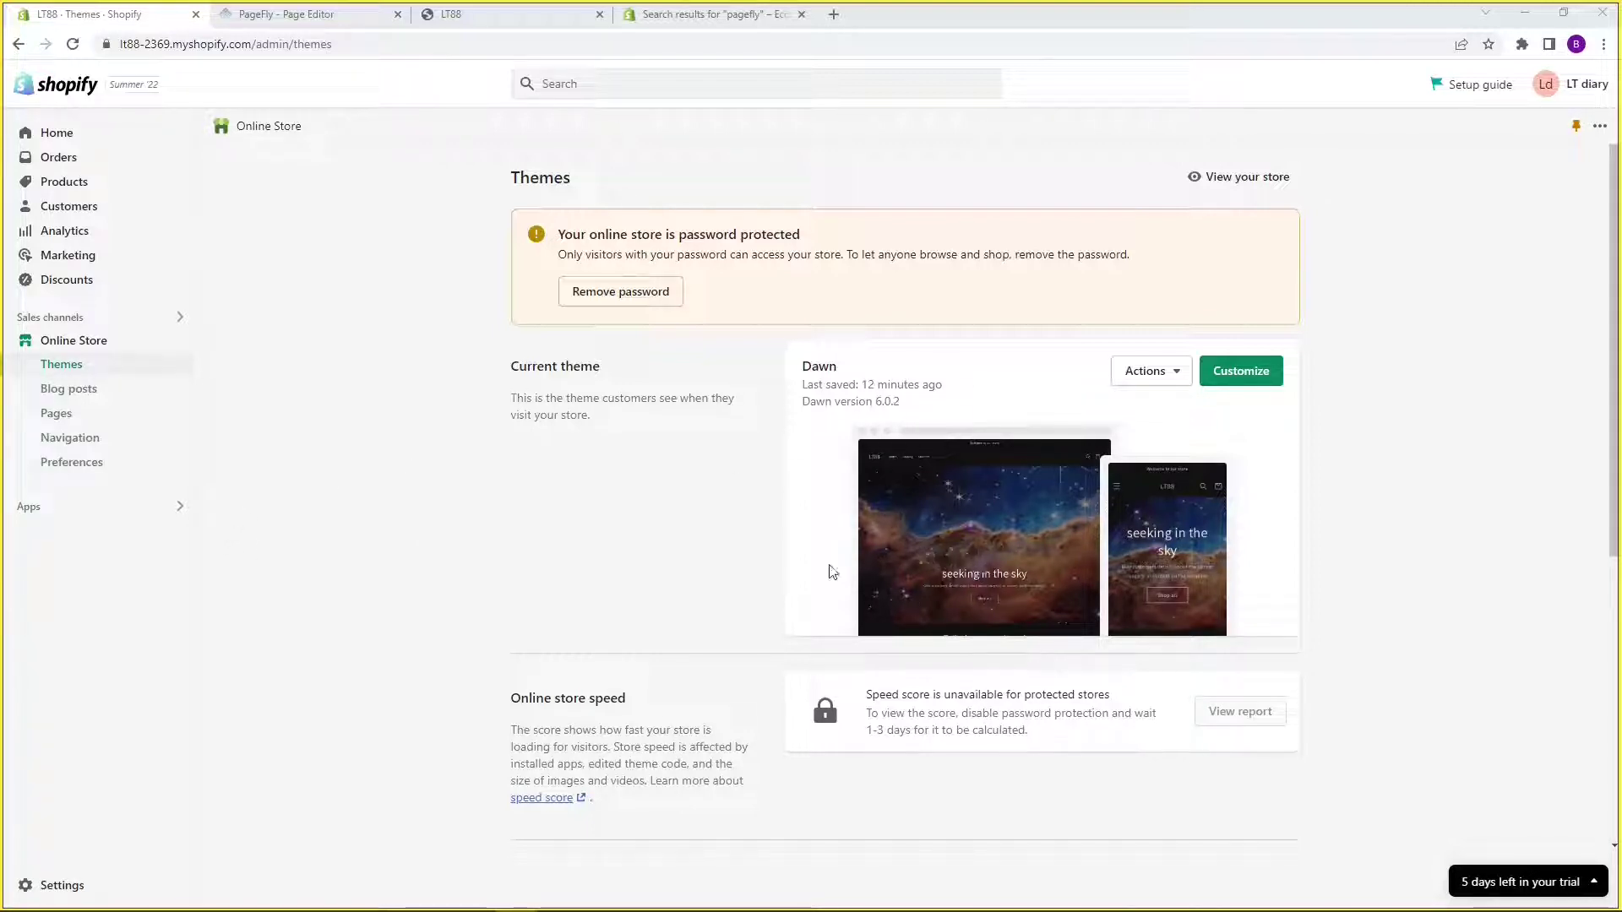
Step: Open the installed T Lab - AI Language Translate app from the Shopify admin
{"action": "left_click", "coordinate": [154, 519]}
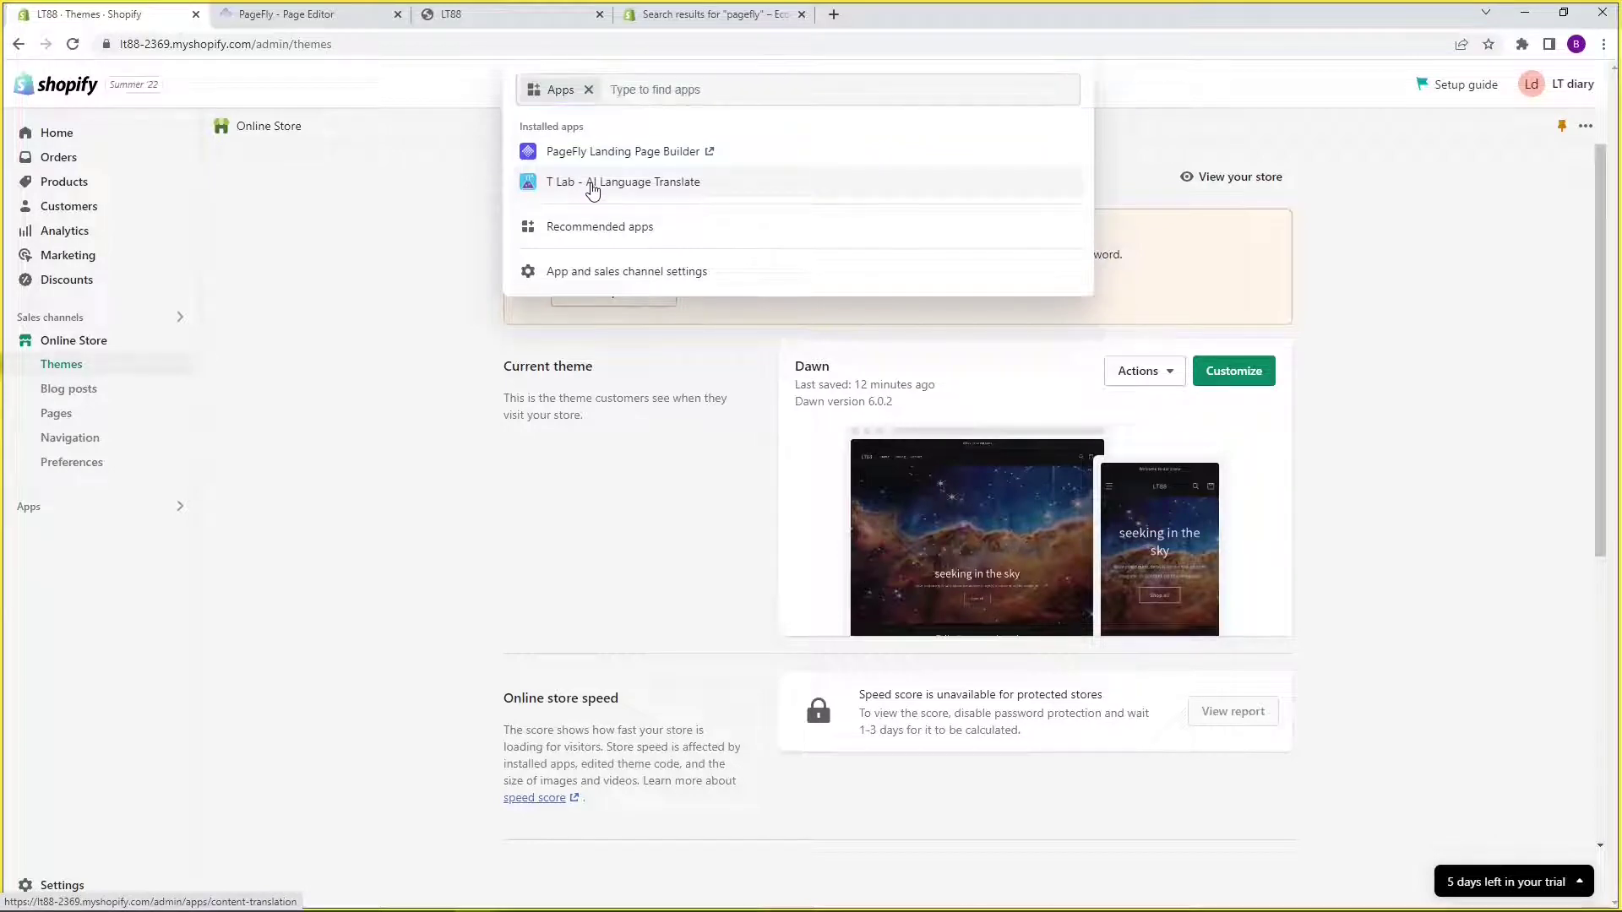
{"action": "left_click", "coordinate": [592, 184]}
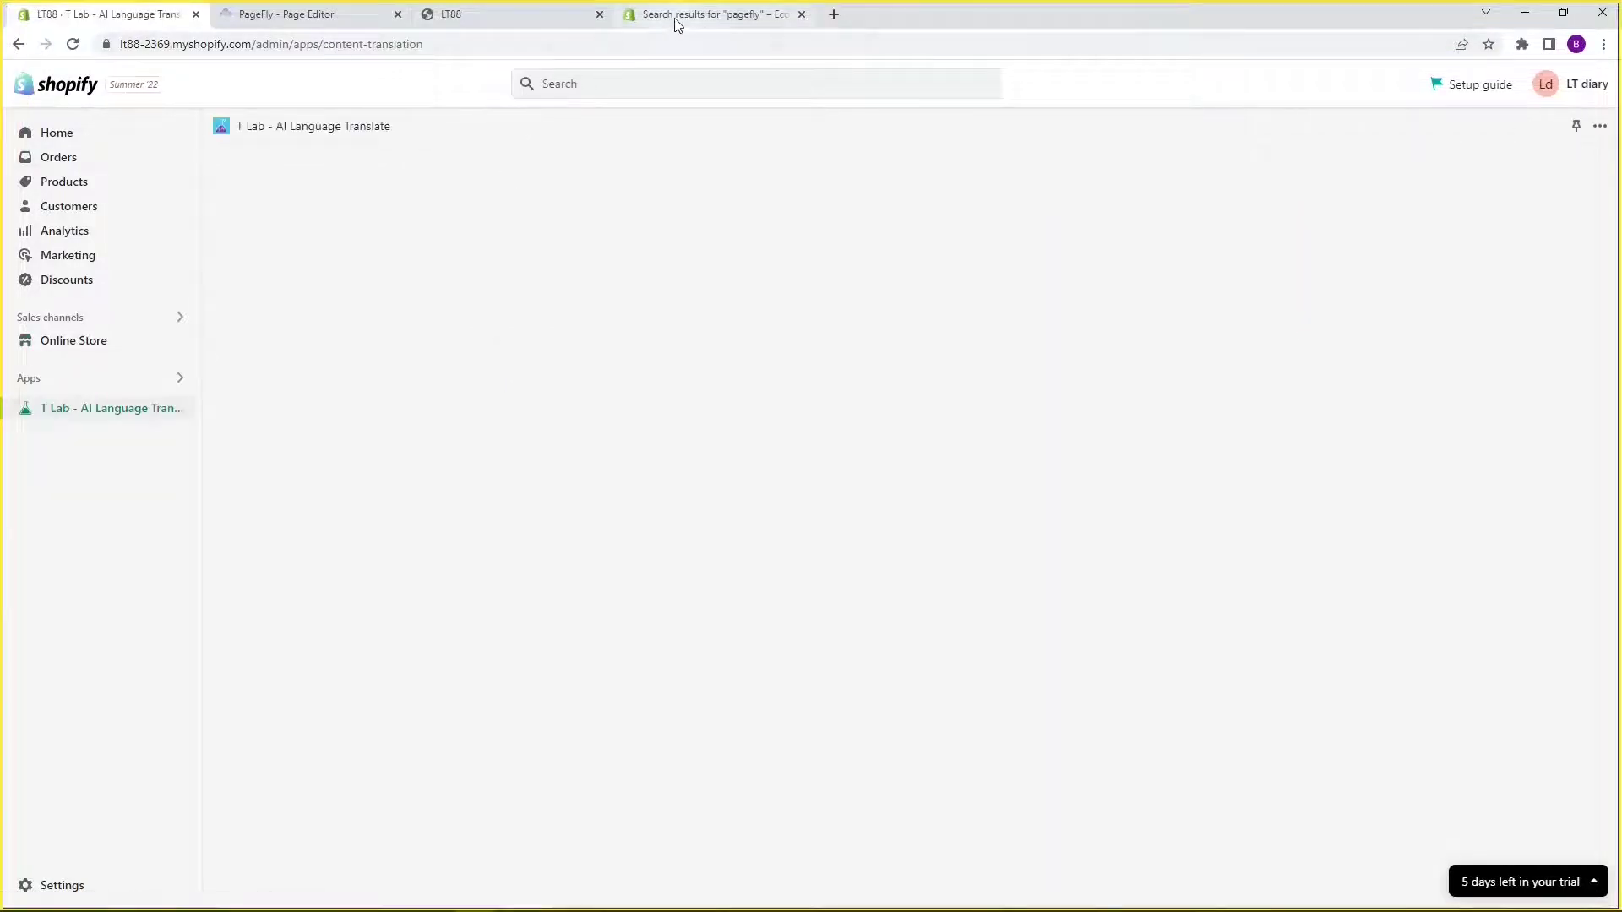
Step: Search the Shopify App Store for "T lab ai", open the T Lab - AI Language Translate listing and add the app
{"action": "left_click", "coordinate": [674, 22]}
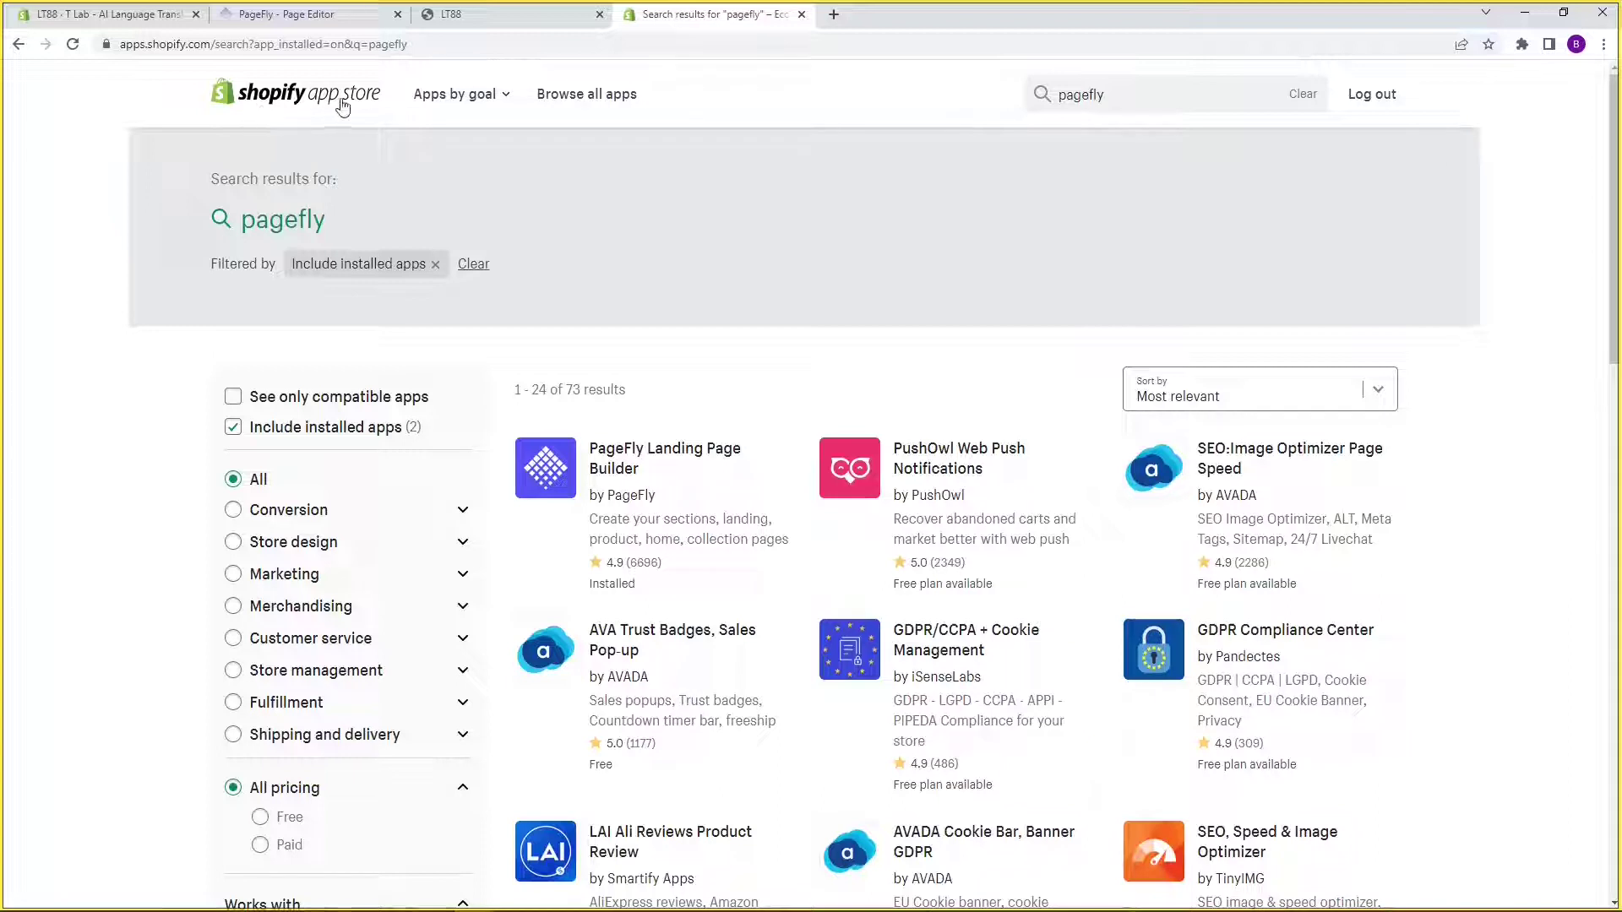
{"action": "double_click", "coordinate": [1107, 100]}
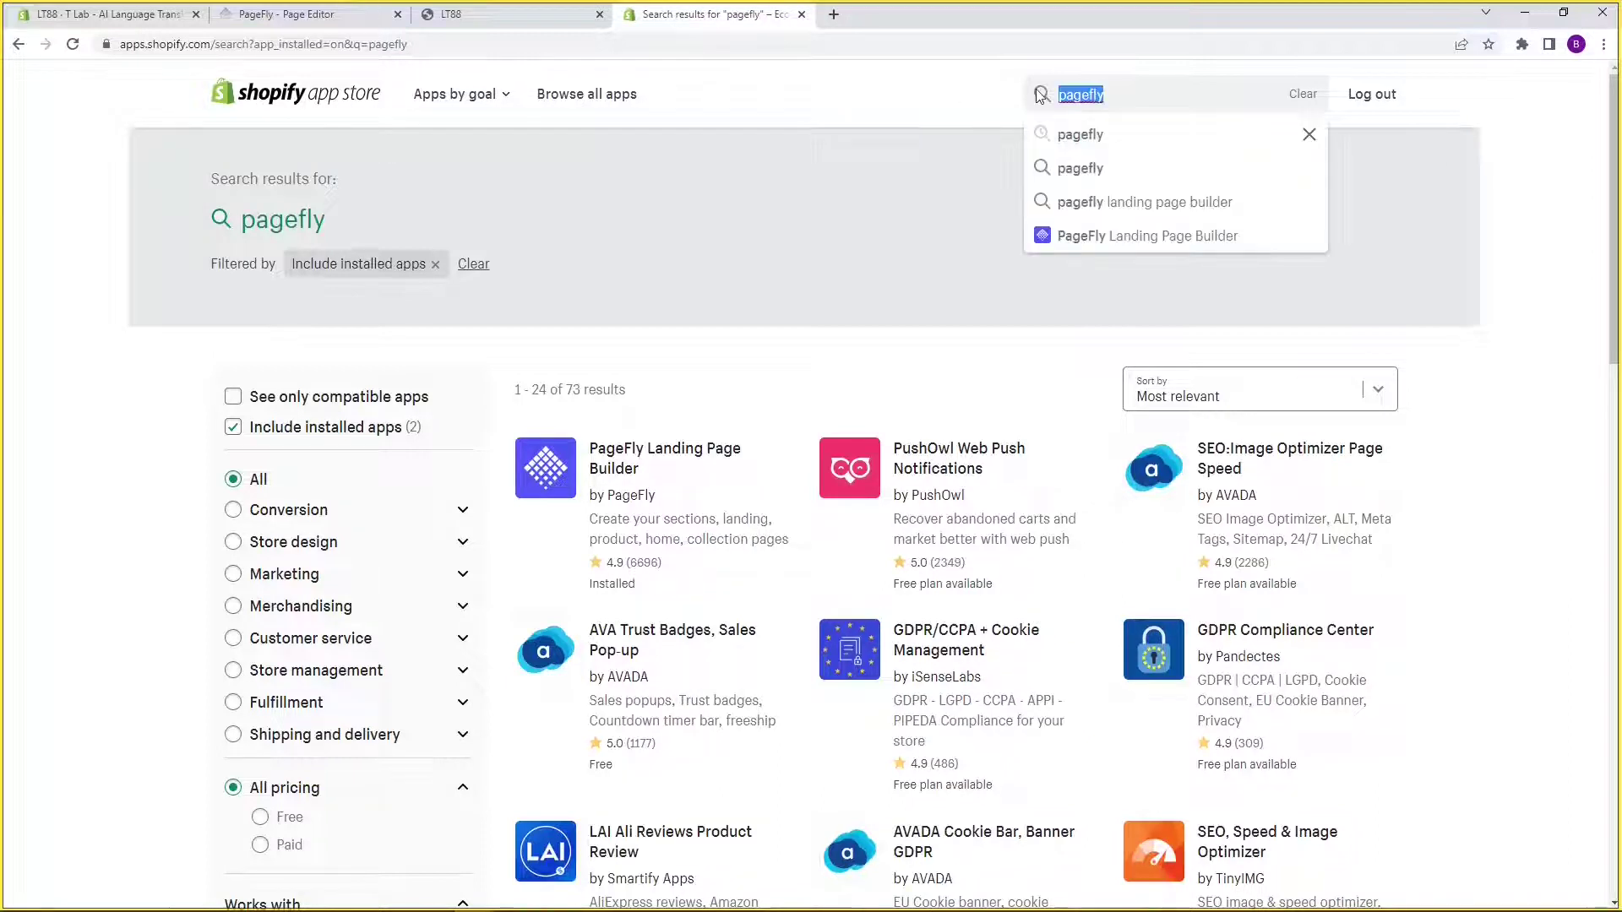
{"action": "type", "text": "T lab"}
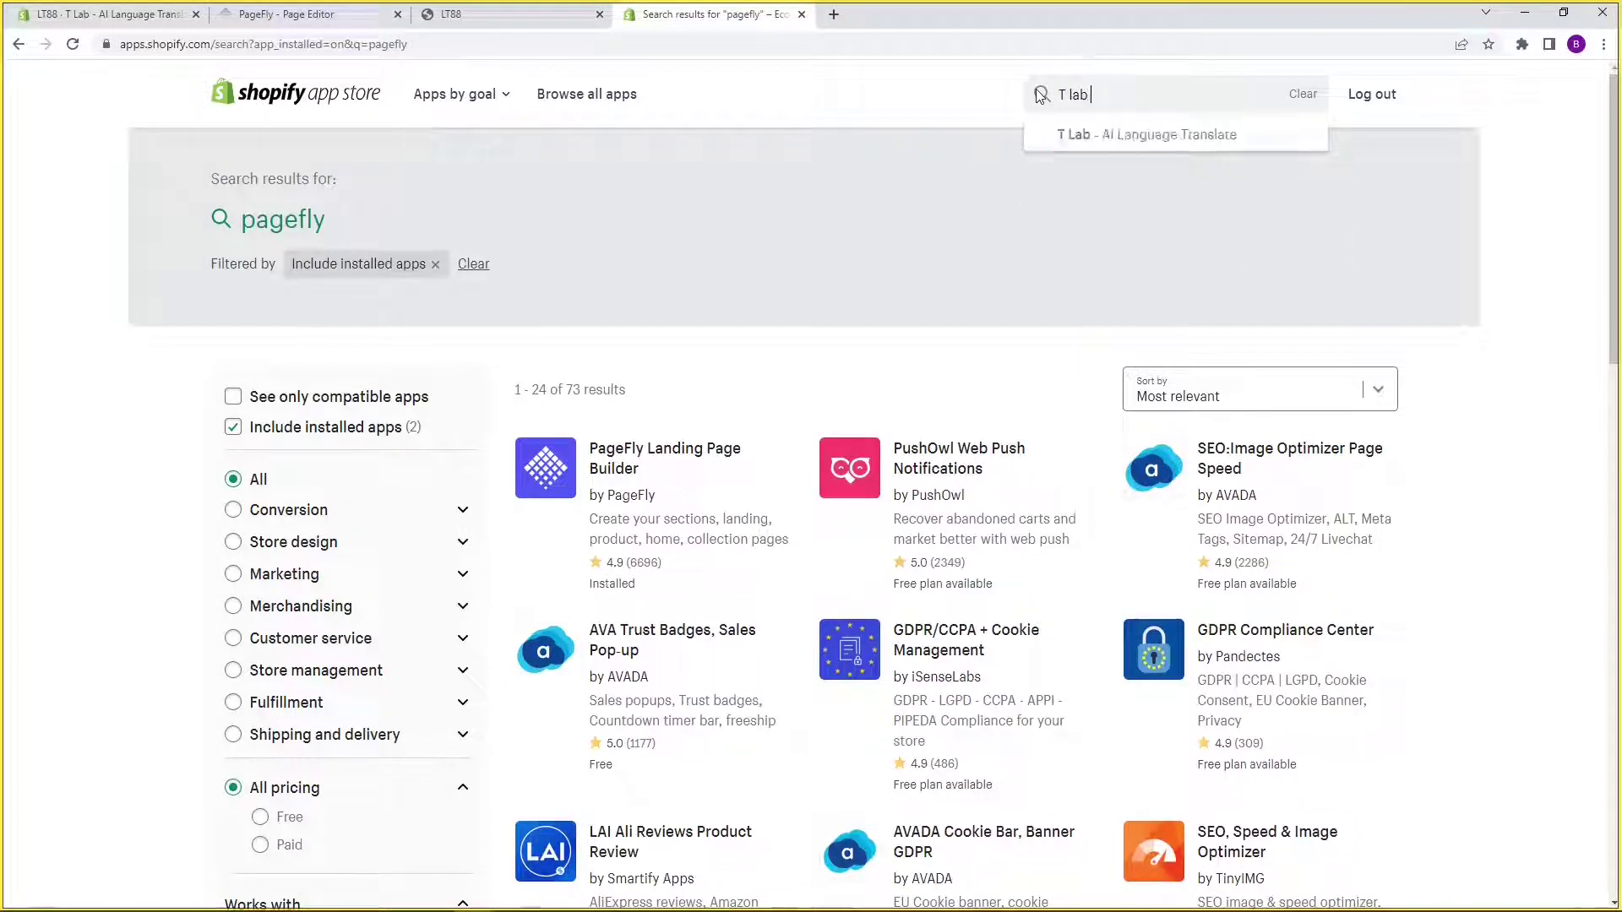
{"action": "type", "text": " ai"}
{"action": "left_click", "coordinate": [1115, 135]}
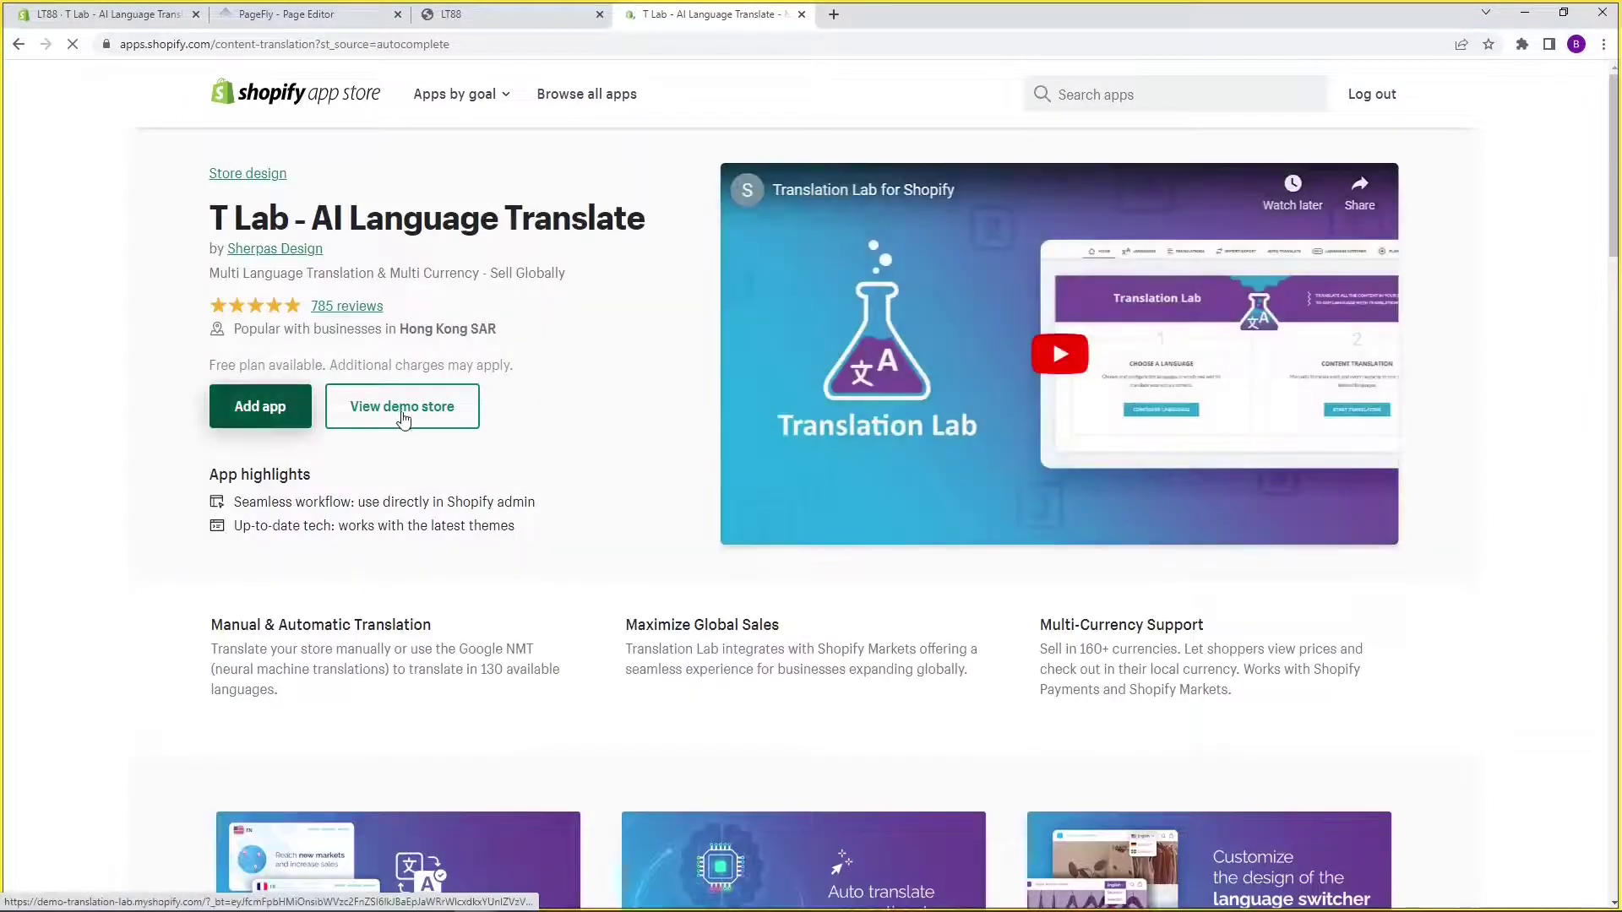
{"action": "left_click", "coordinate": [270, 409]}
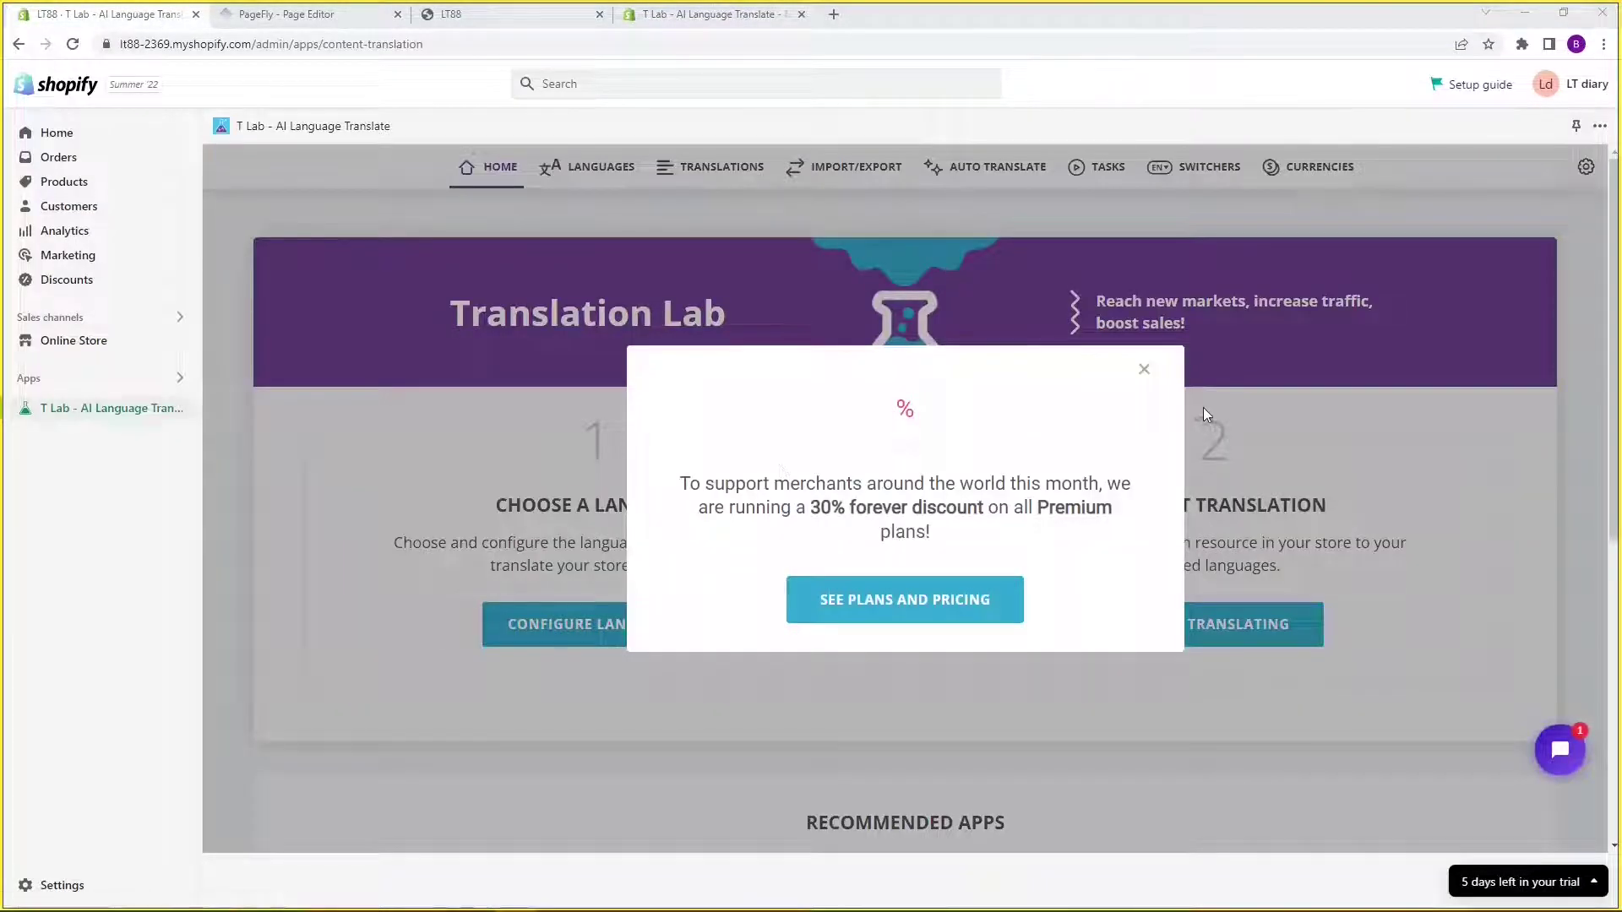
Step: Dismiss the discount offer in T Lab, review its home page and start the manual content translation
{"action": "left_click", "coordinate": [1145, 369]}
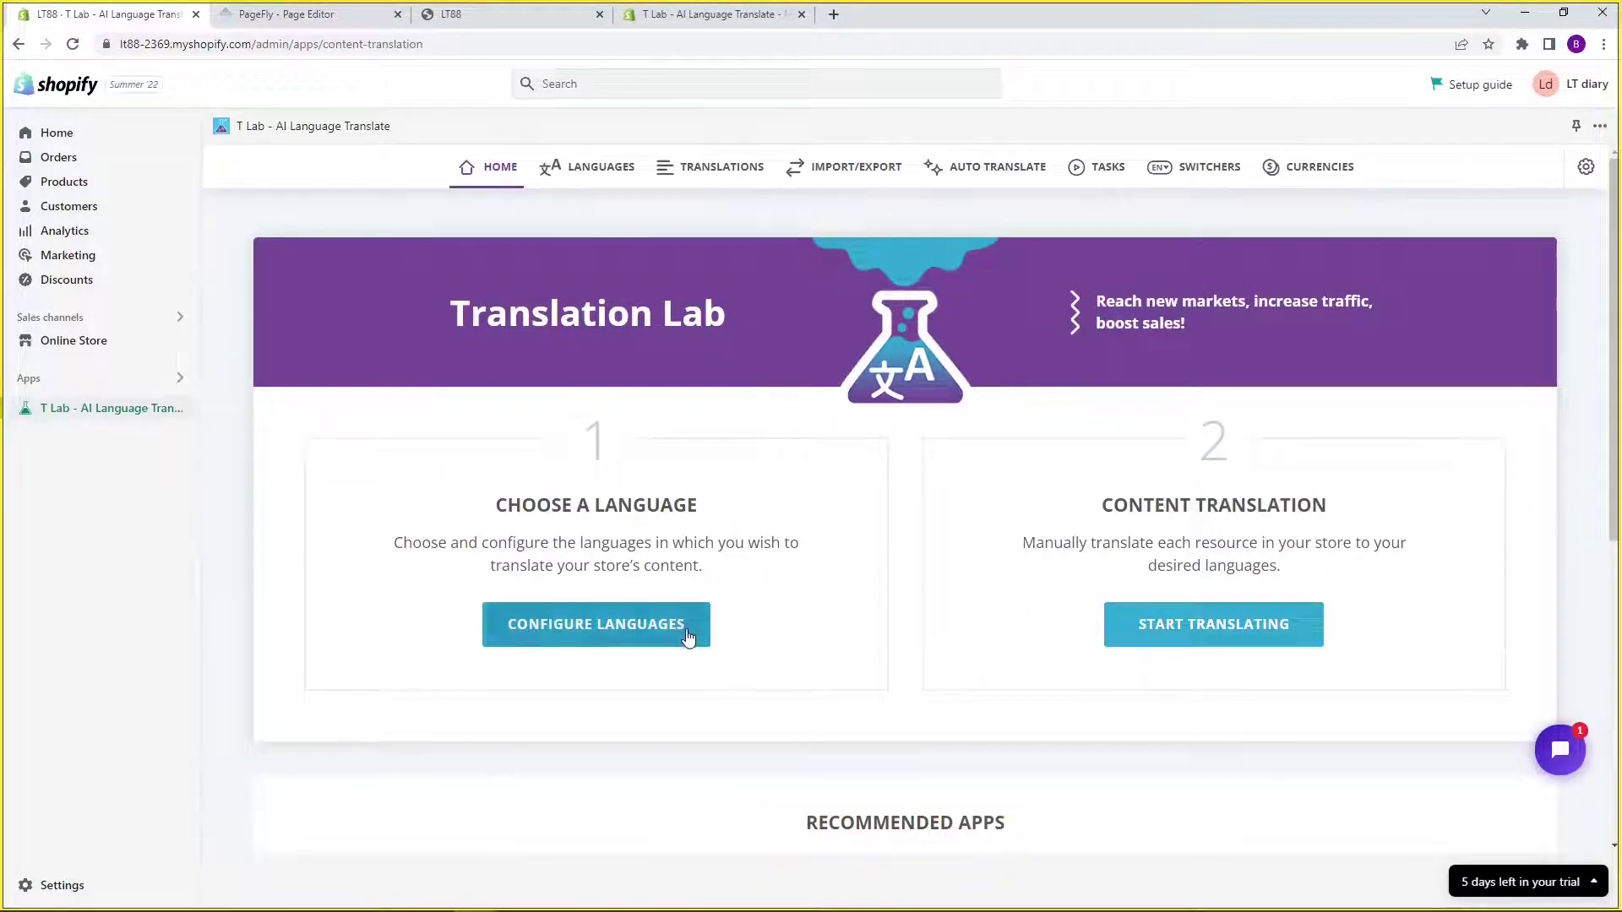
{"action": "scroll", "coordinate": [784, 627], "scroll_direction": "down", "scroll_amount": 3}
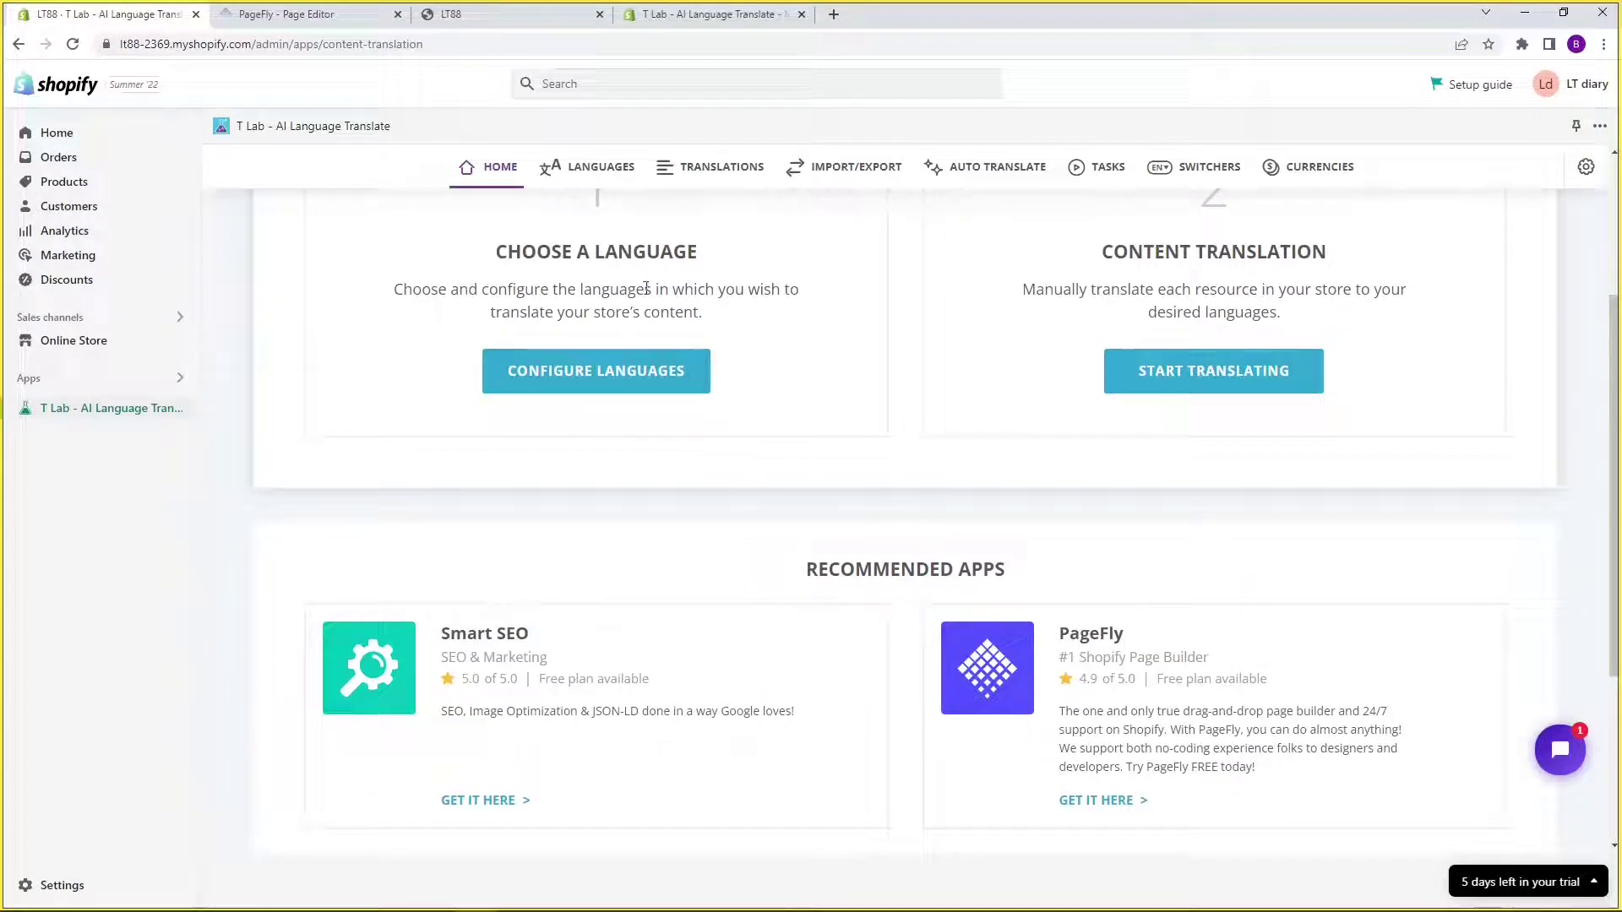
{"action": "scroll", "coordinate": [646, 289], "scroll_direction": "up", "scroll_amount": 2}
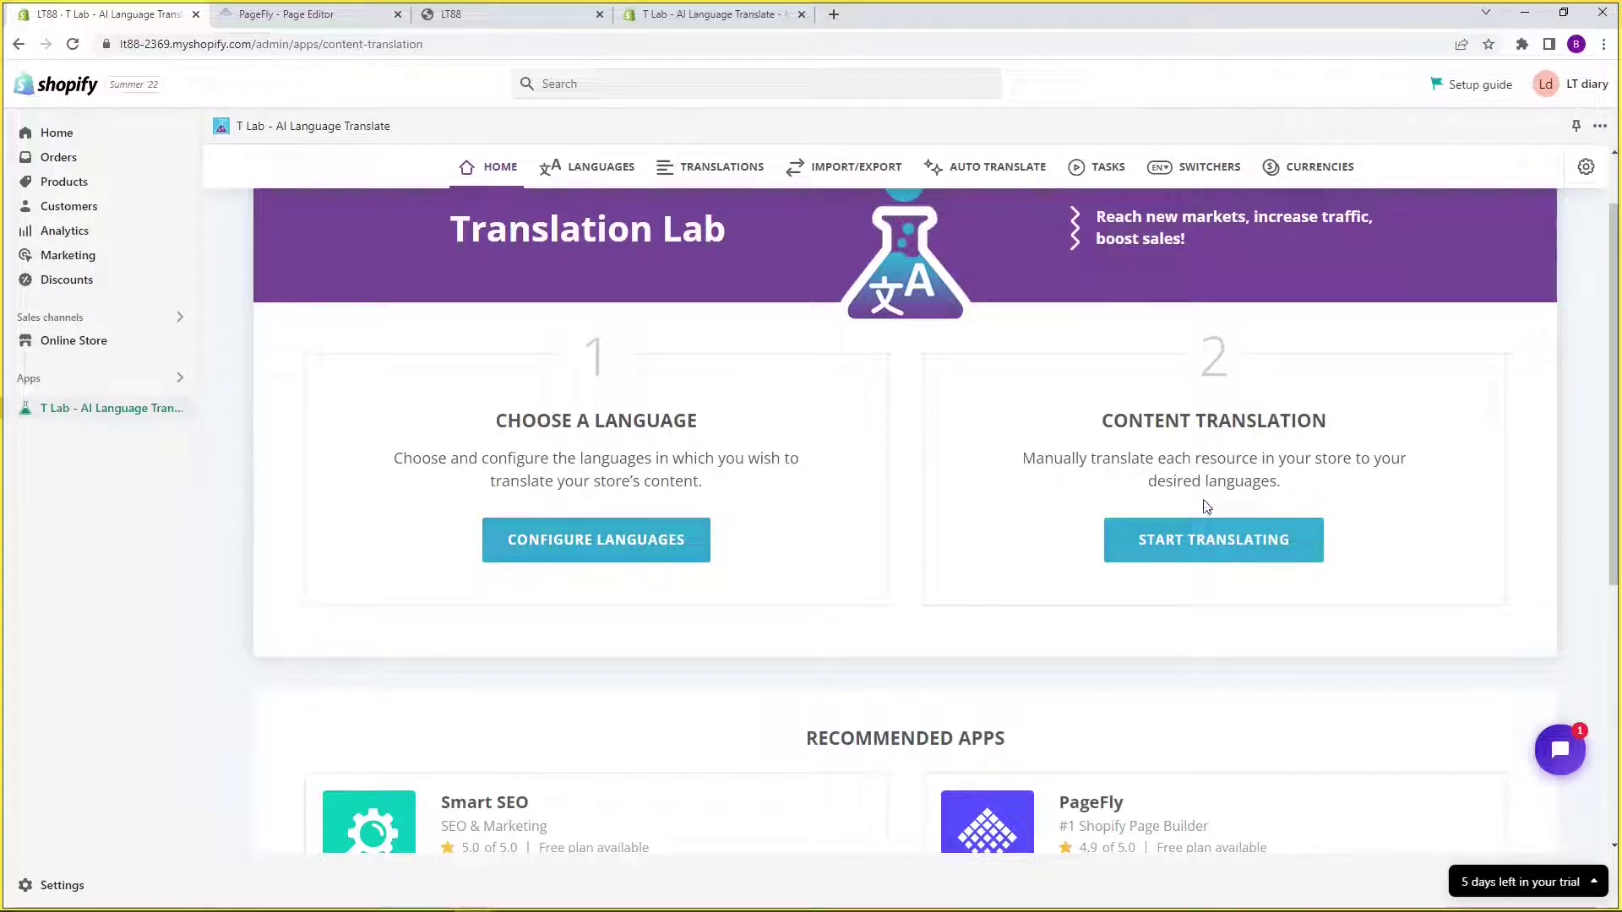
{"action": "scroll", "coordinate": [1298, 511], "scroll_direction": "down", "scroll_amount": 1}
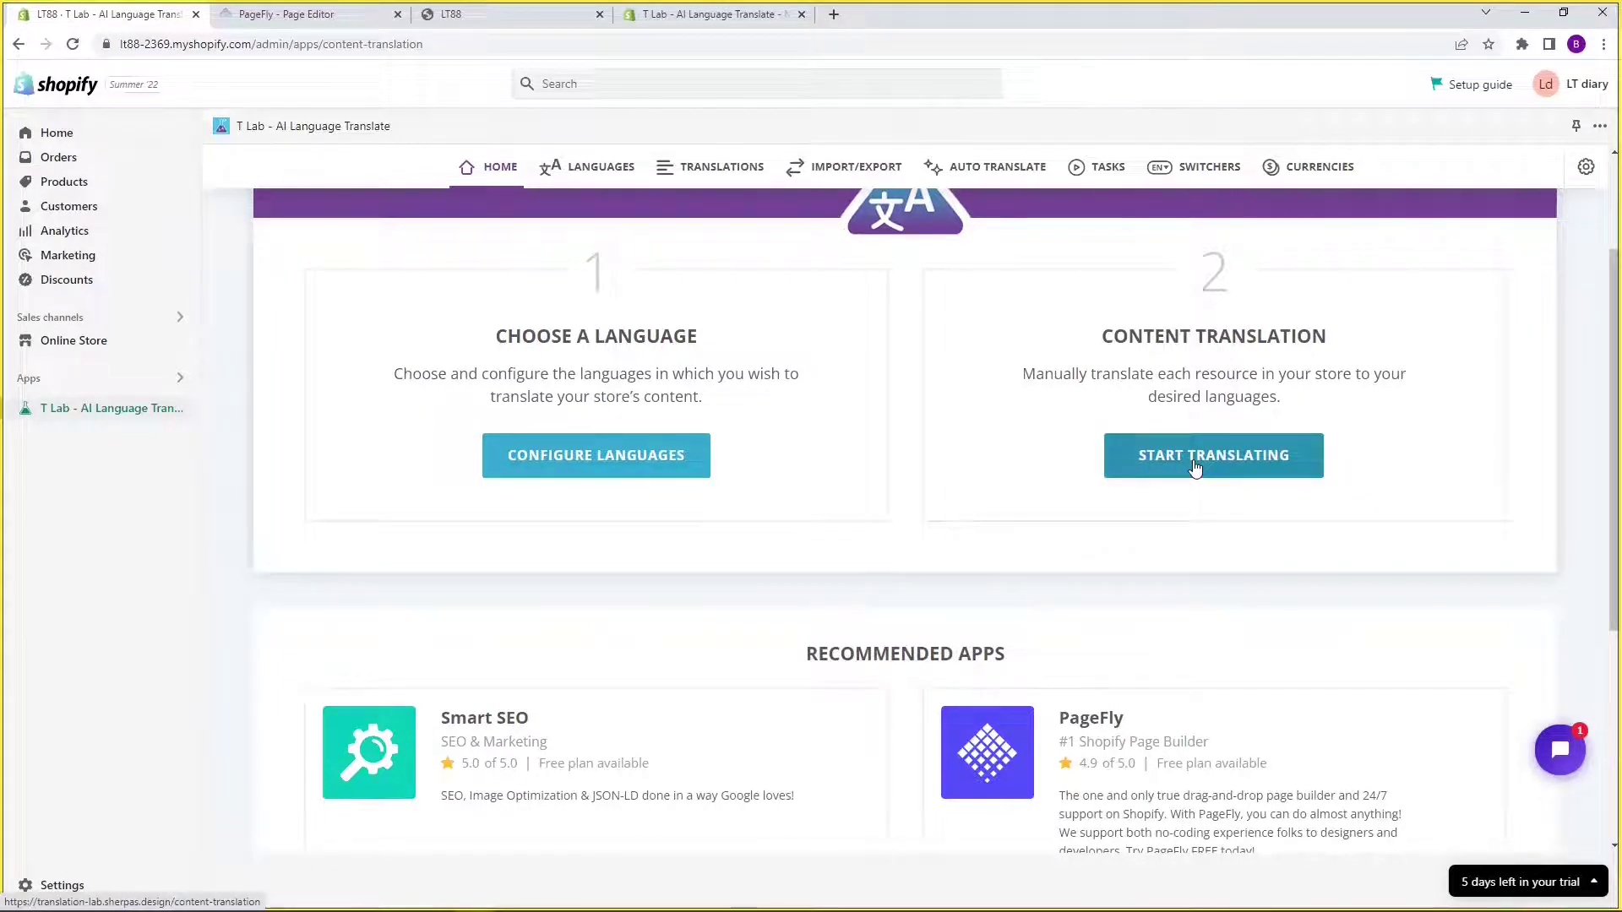
{"action": "left_click", "coordinate": [1194, 468]}
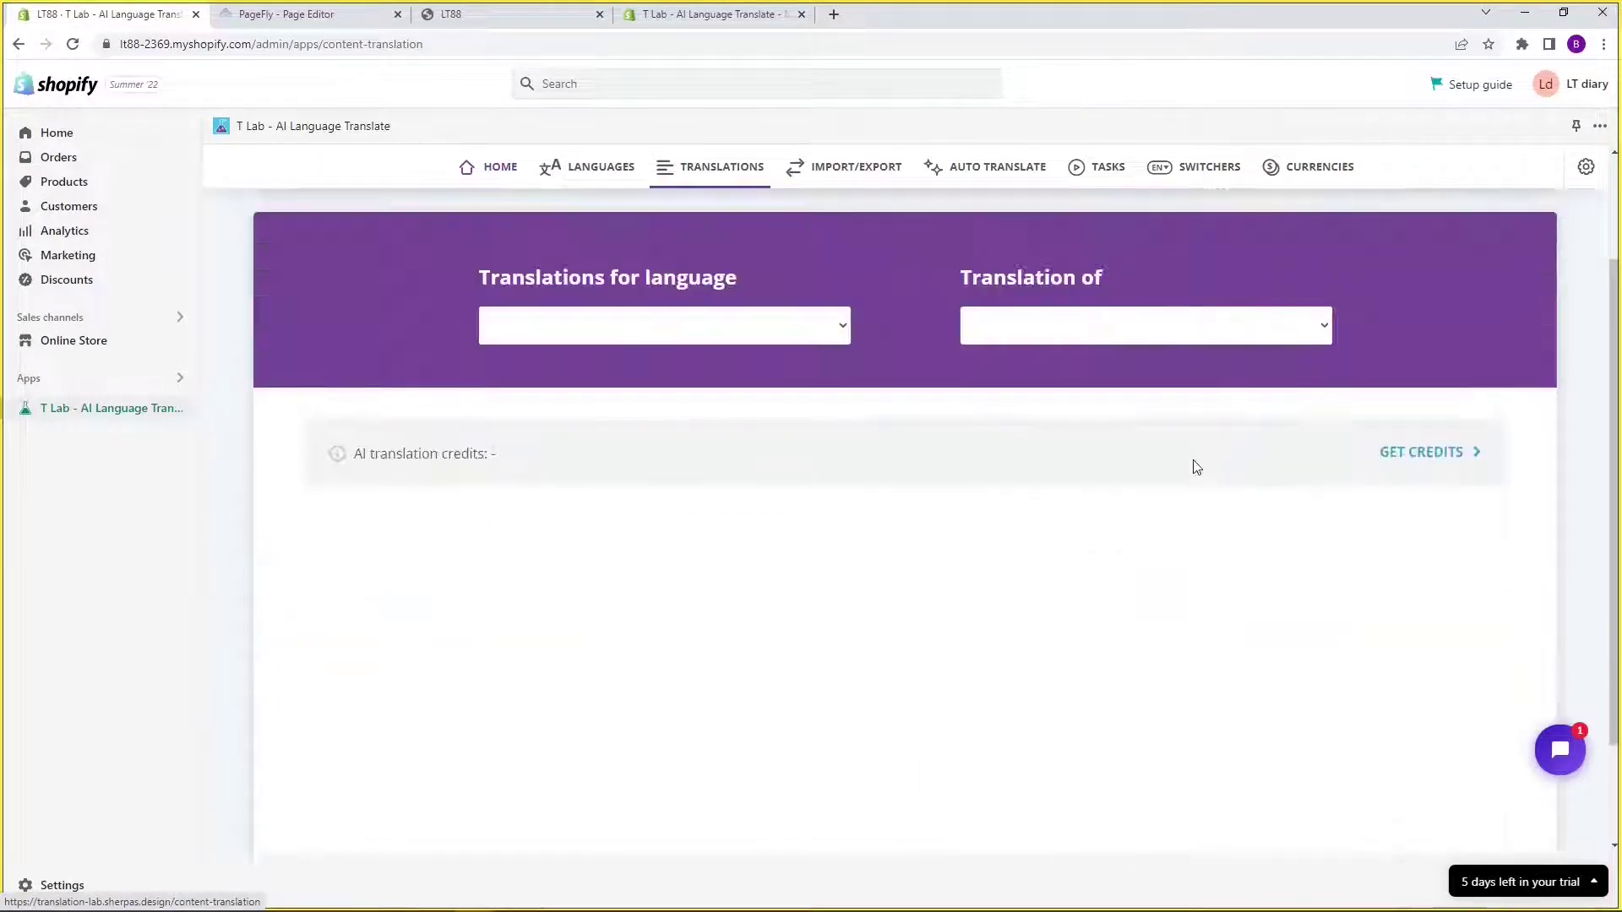
Step: Set the translation language to Chinese (Traditional) and the content to translate to Products
{"action": "left_click", "coordinate": [841, 328]}
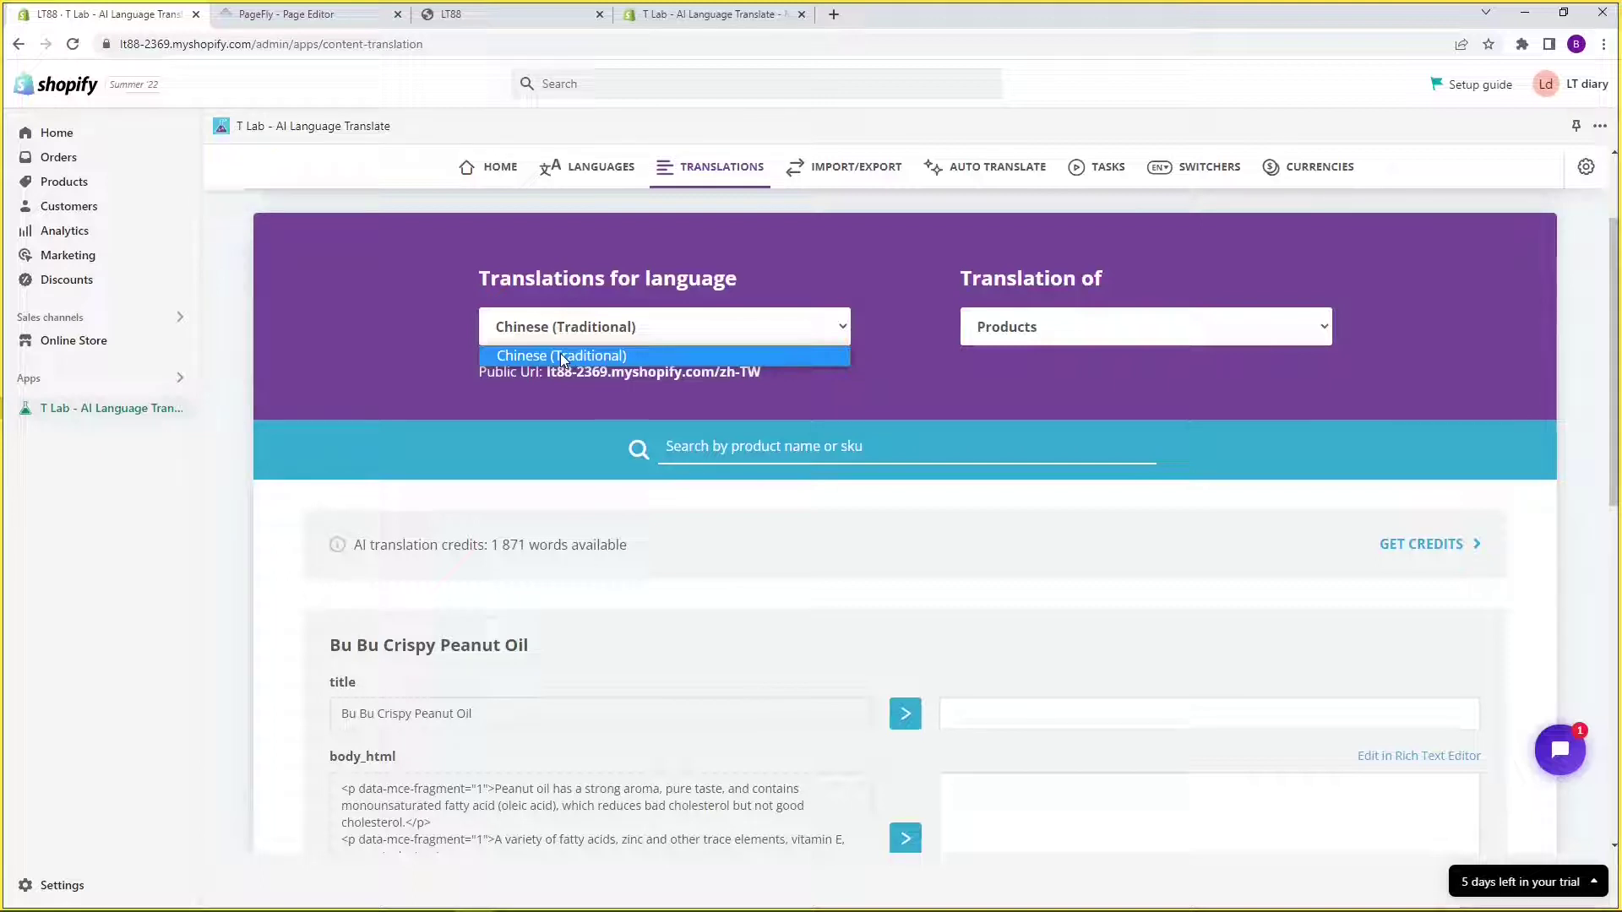
{"action": "left_click", "coordinate": [560, 356]}
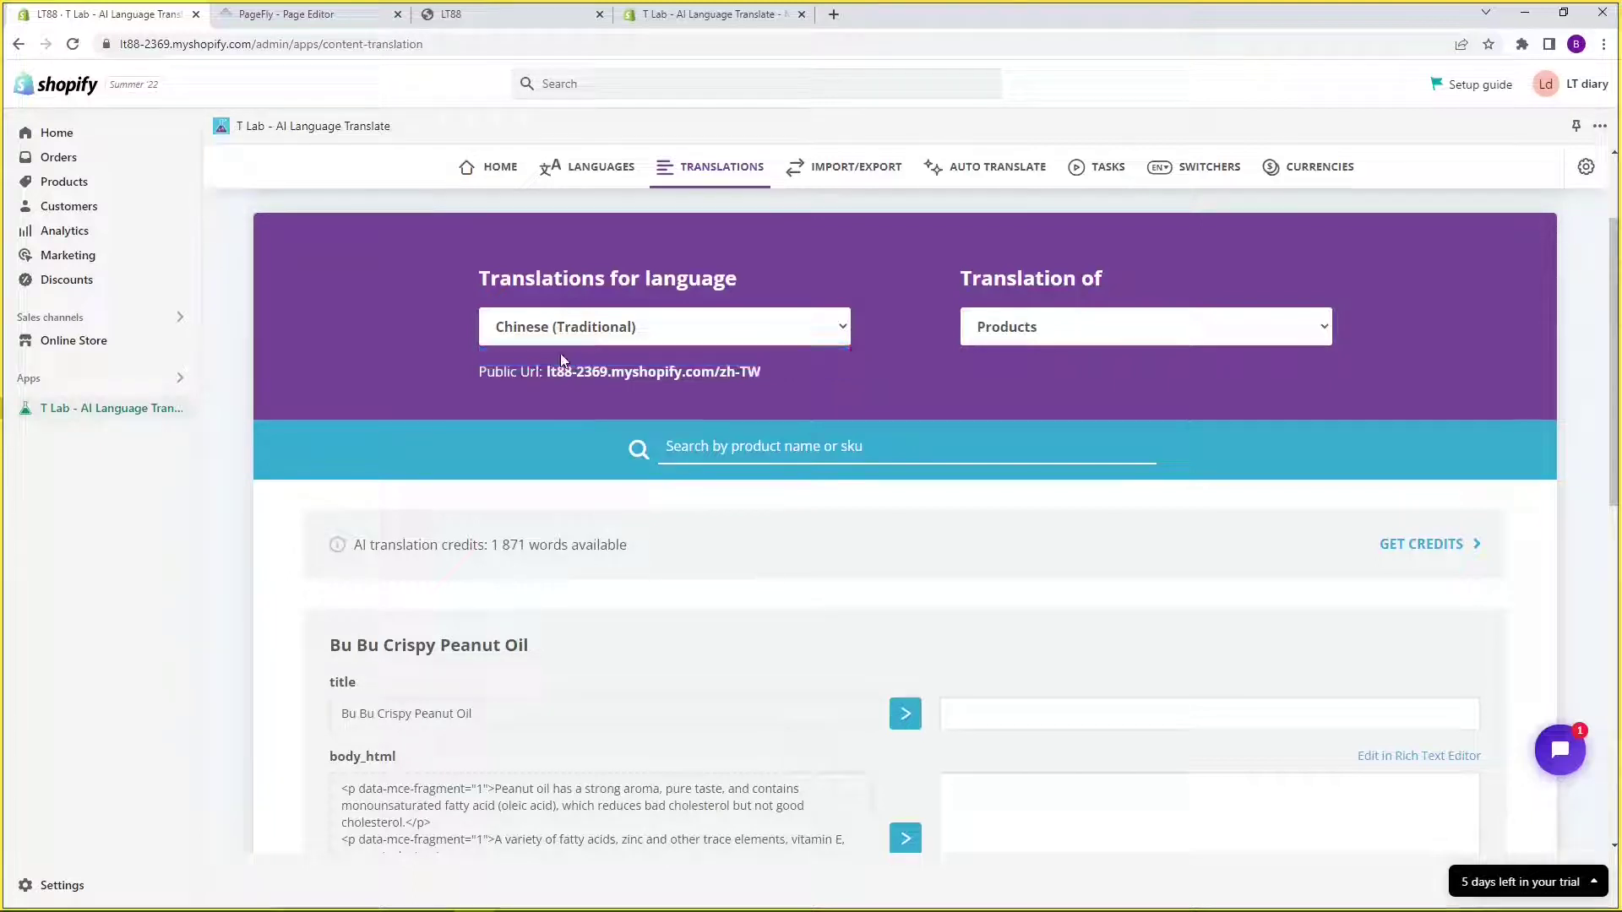
{"action": "left_click", "coordinate": [1013, 328]}
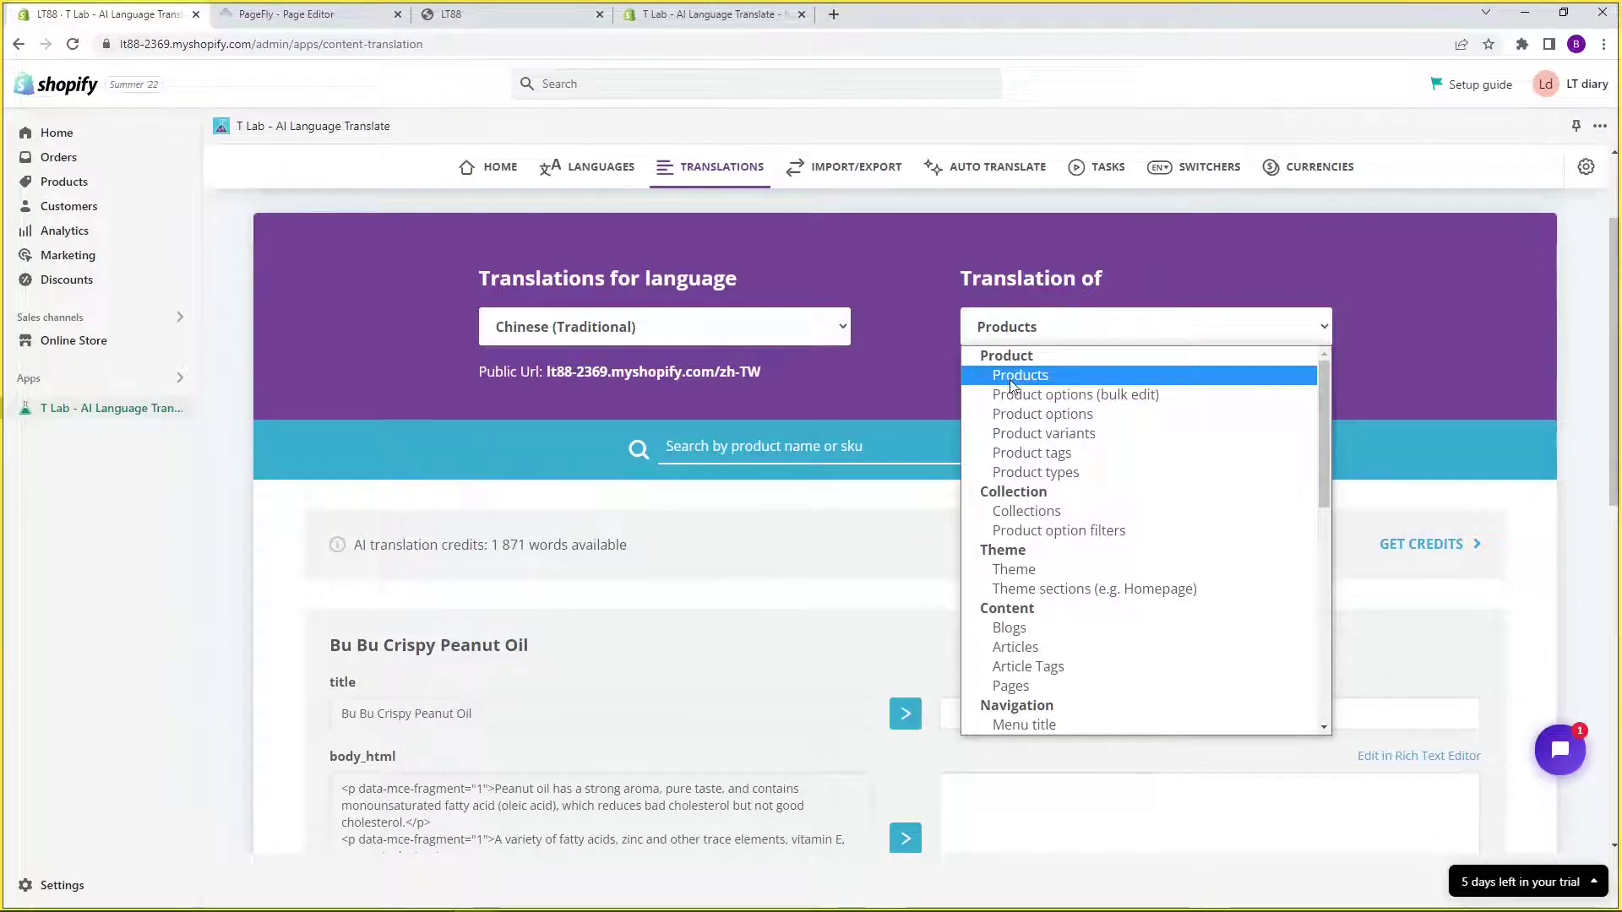
{"action": "left_click", "coordinate": [1013, 382]}
Step: Auto-translate the title and body_html of Bu Bu Crispy Peanut Oil and save the translations
{"action": "scroll", "coordinate": [1040, 666], "scroll_direction": "down", "scroll_amount": 2}
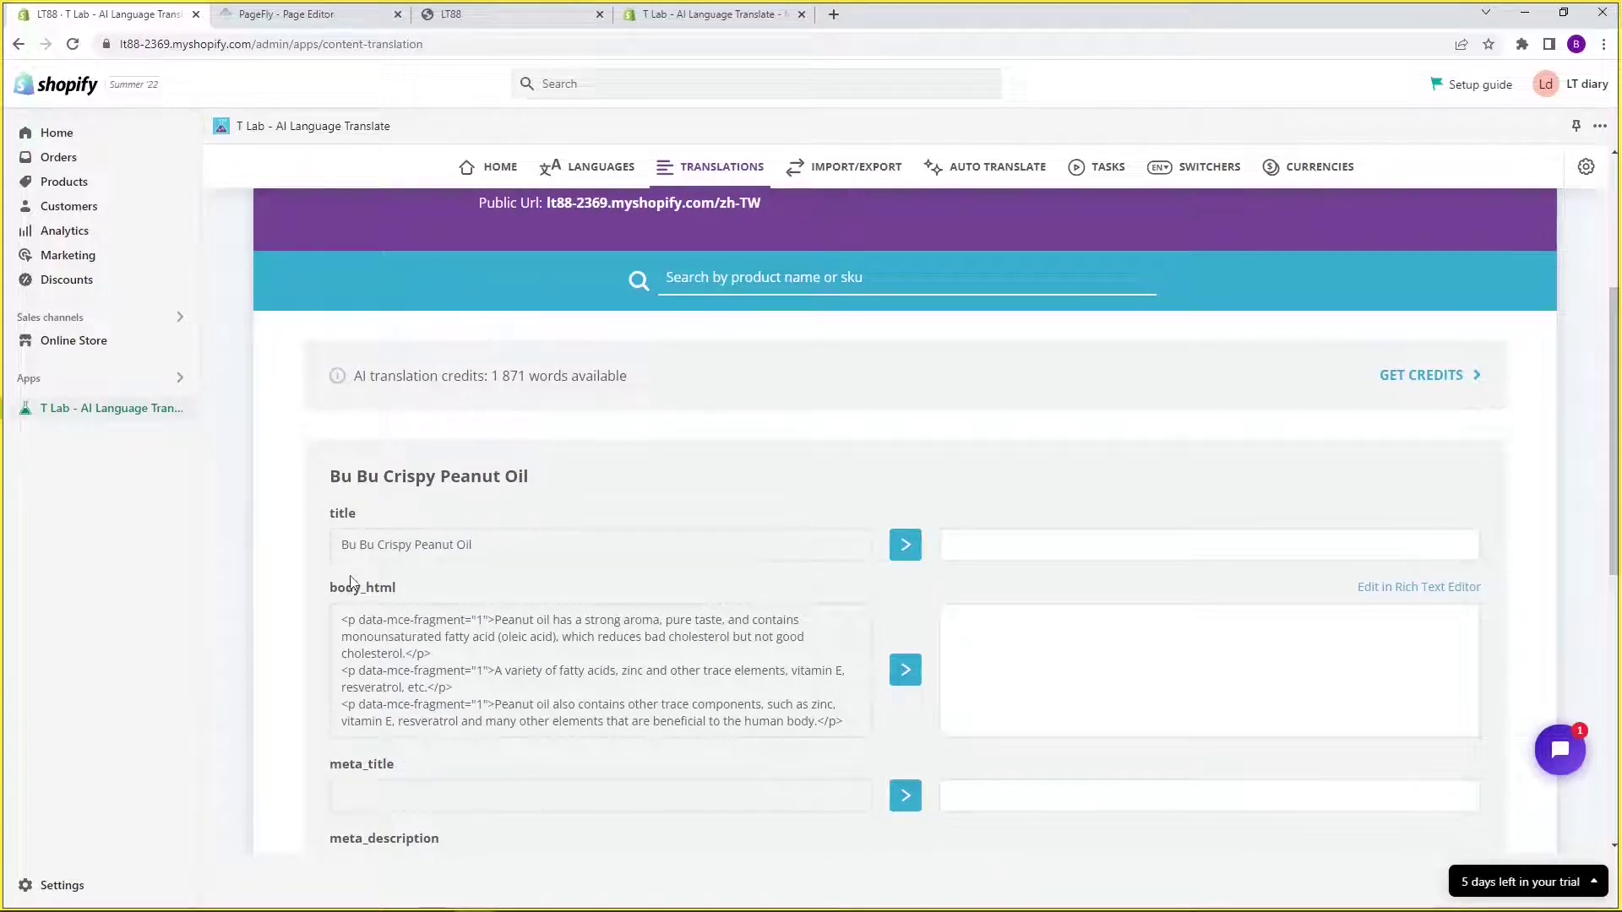
{"action": "left_click", "coordinate": [902, 545]}
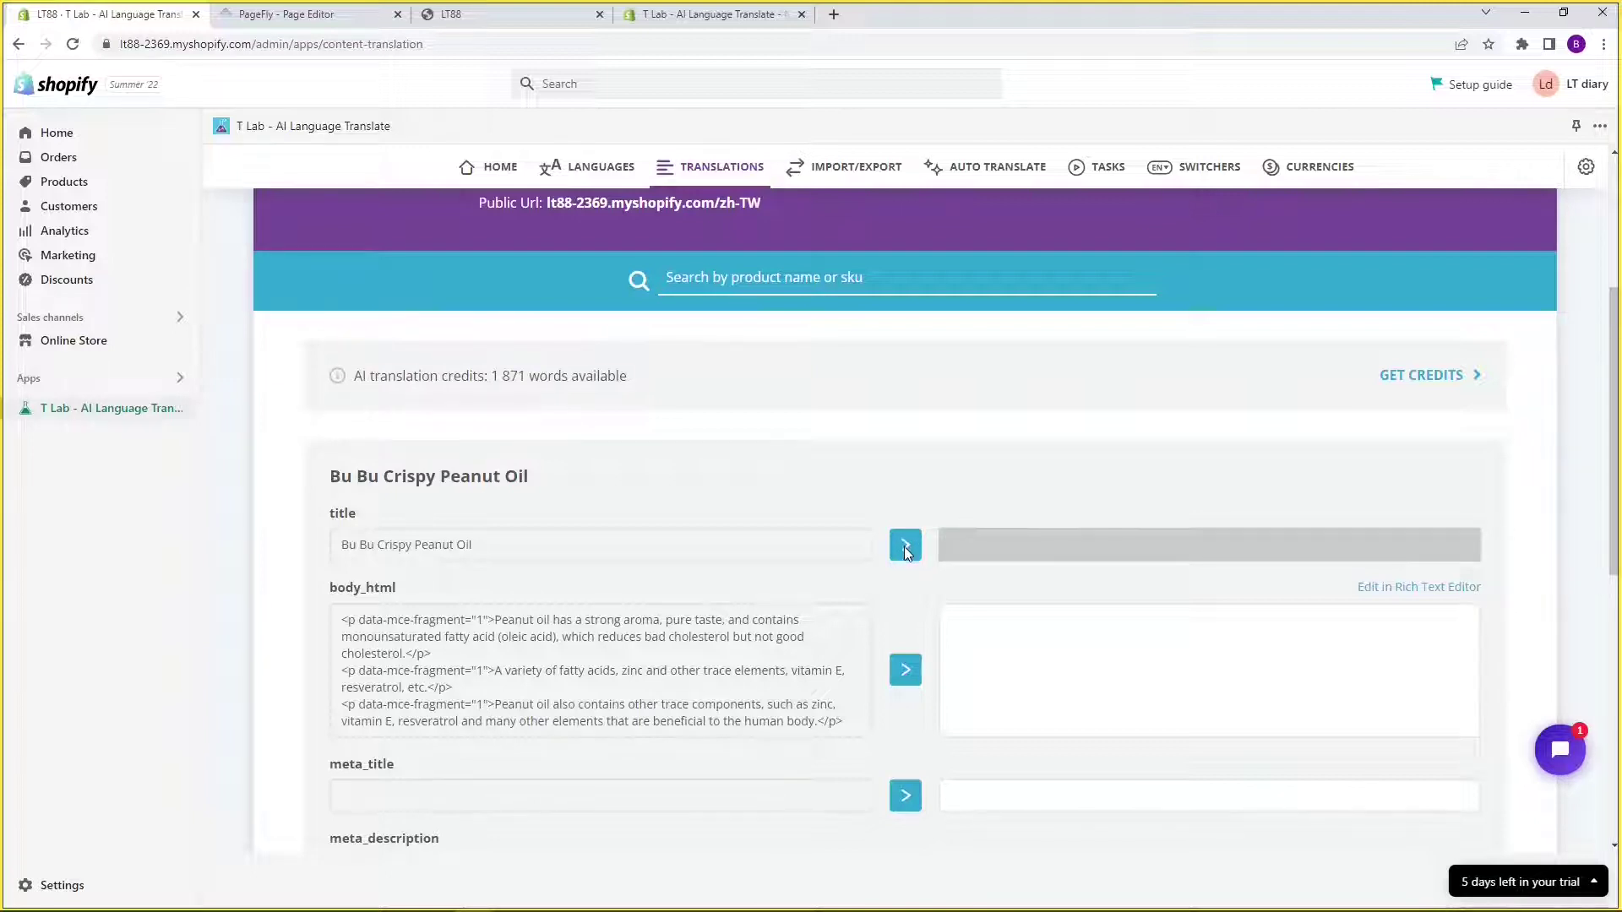
{"action": "left_click", "coordinate": [905, 667]}
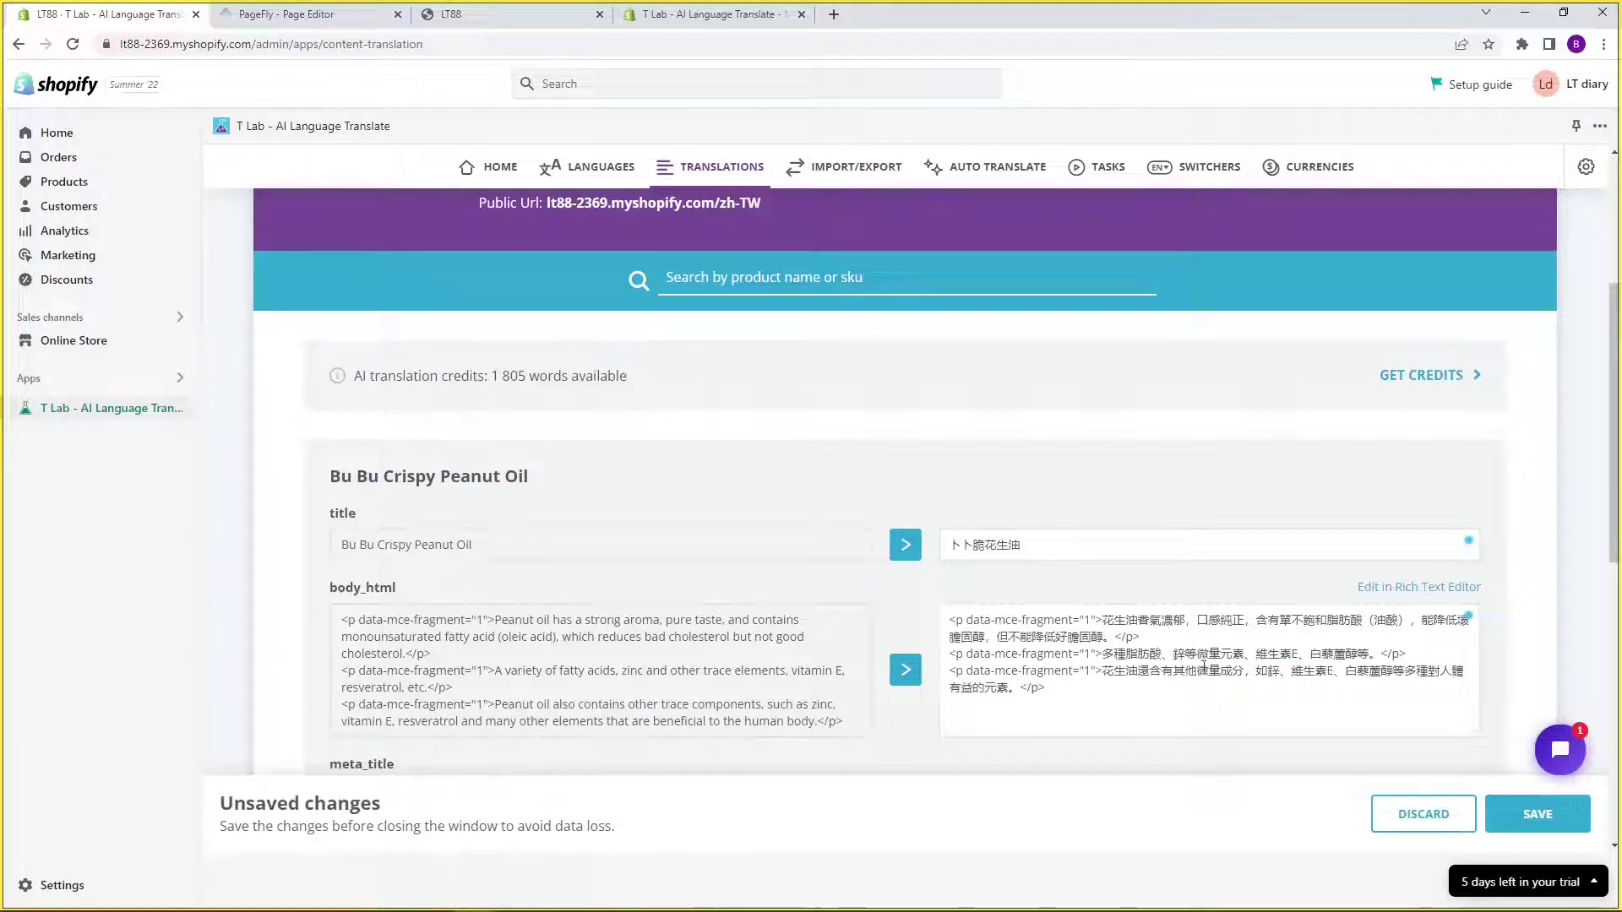
{"action": "scroll", "coordinate": [1242, 662], "scroll_direction": "down", "scroll_amount": 2}
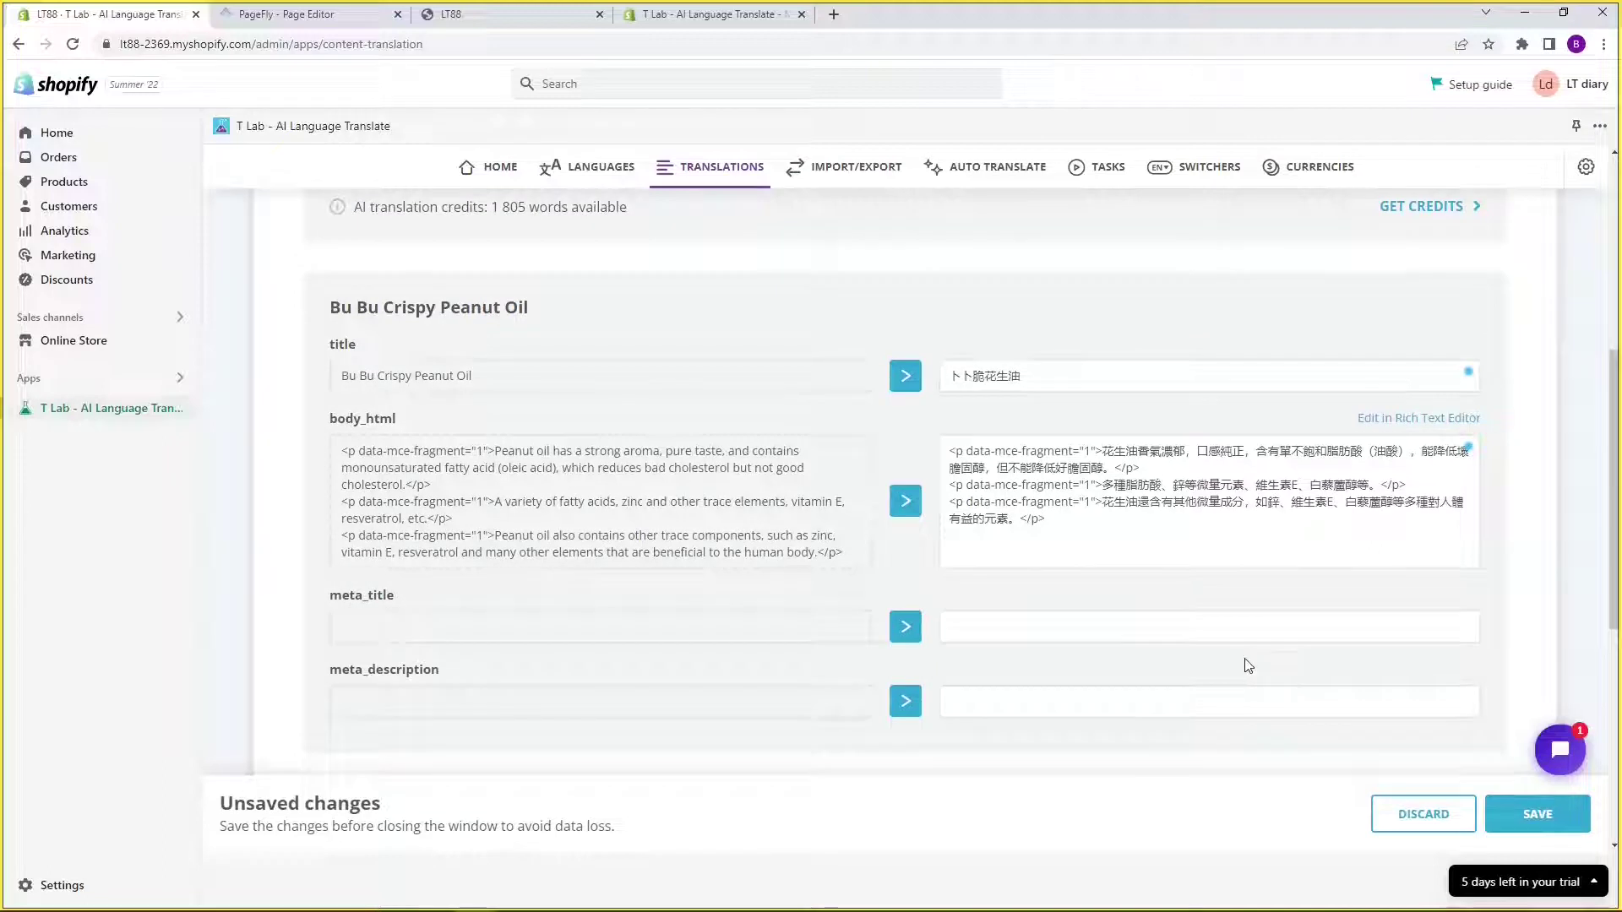
{"action": "left_click", "coordinate": [1554, 813]}
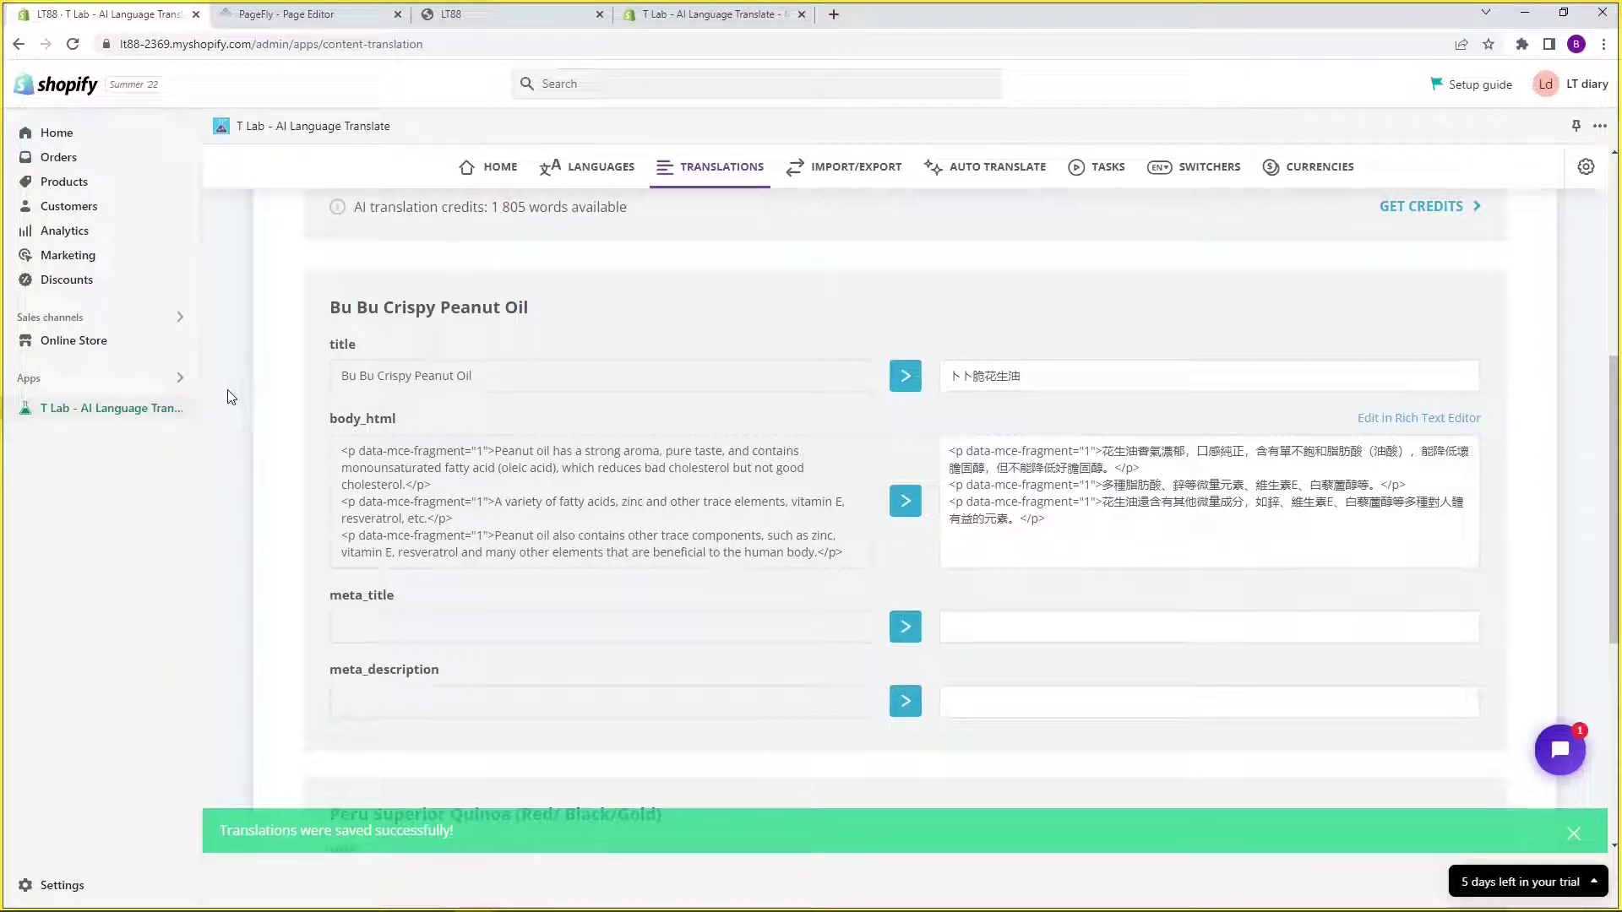
Step: Open the Bu Bu Crispy Peanut Oil product in the Shopify admin and review its details down to the Options section
{"action": "left_click", "coordinate": [56, 132]}
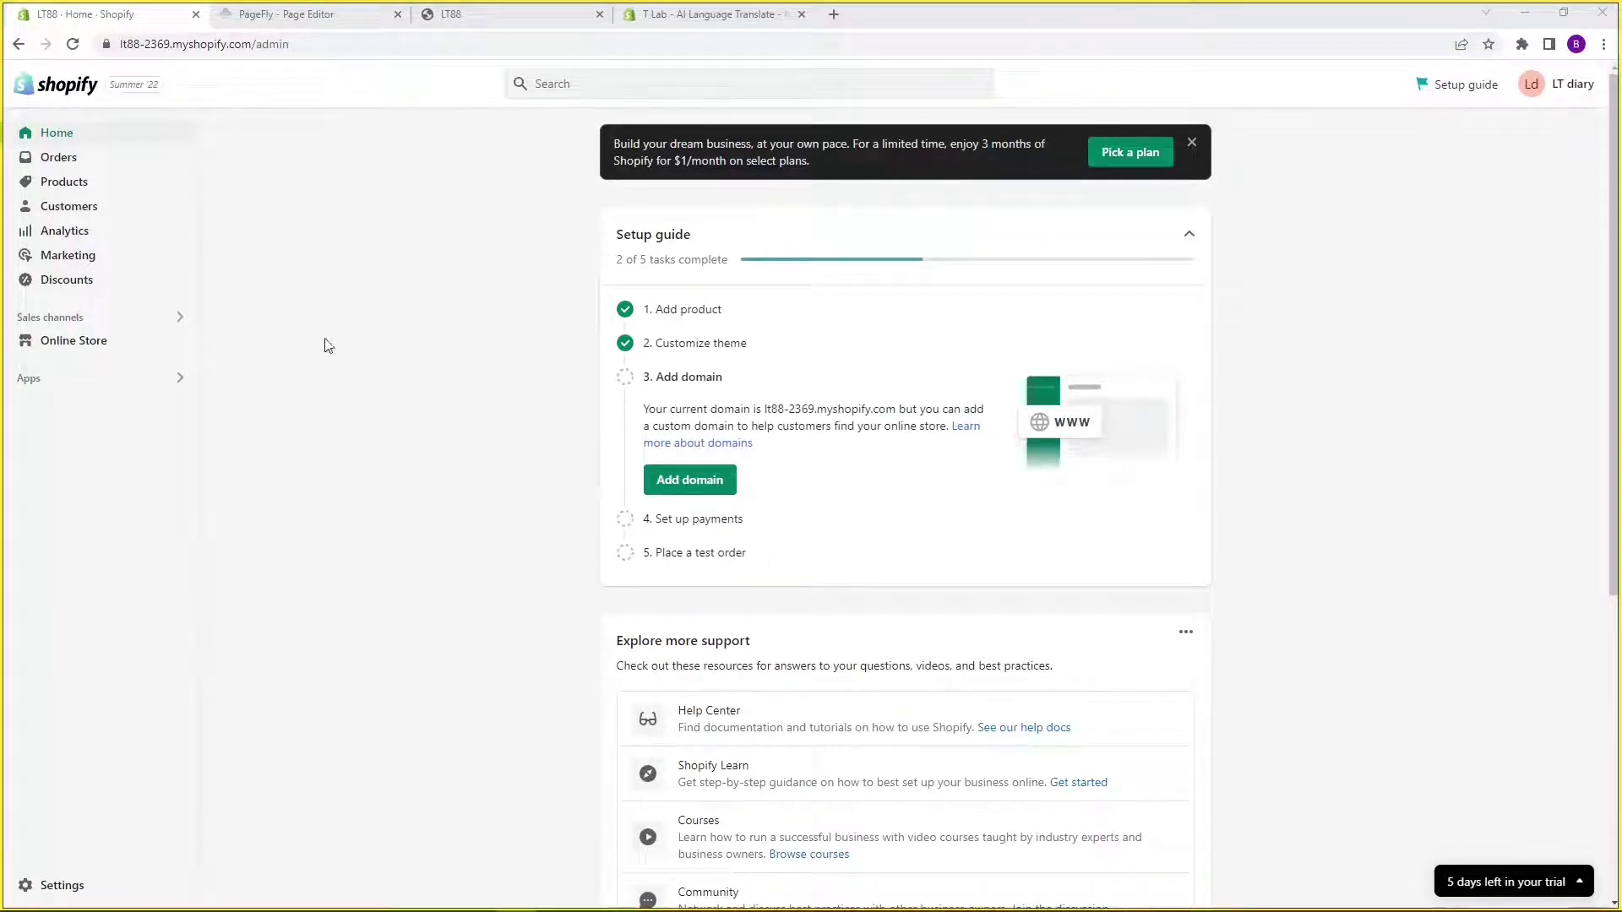
{"action": "left_click", "coordinate": [65, 186]}
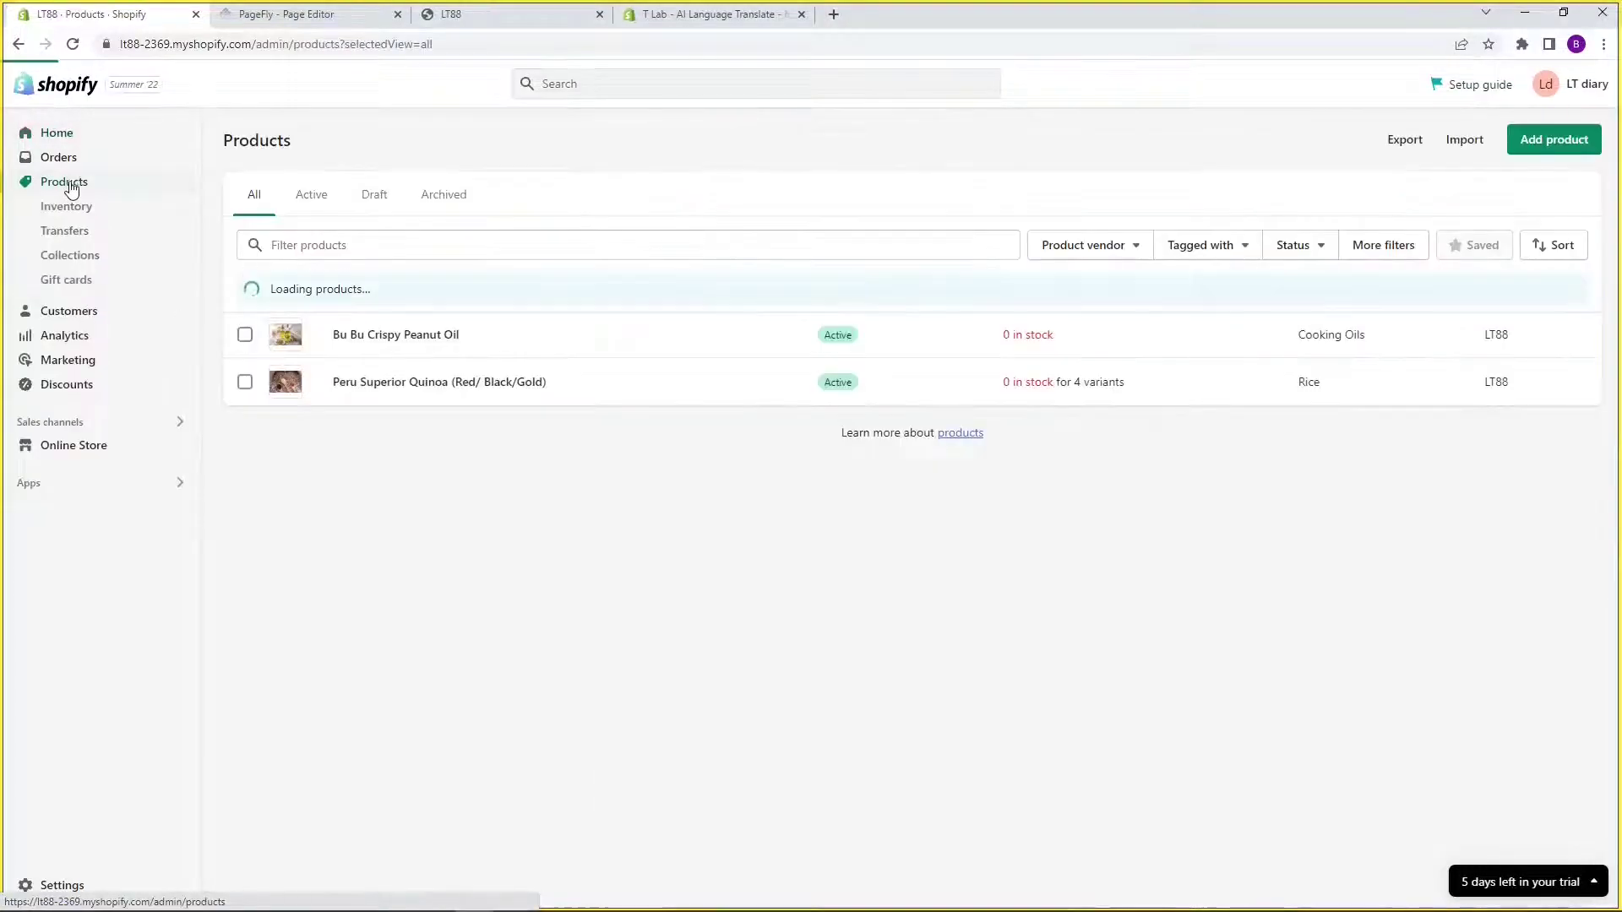
{"action": "left_click", "coordinate": [382, 338]}
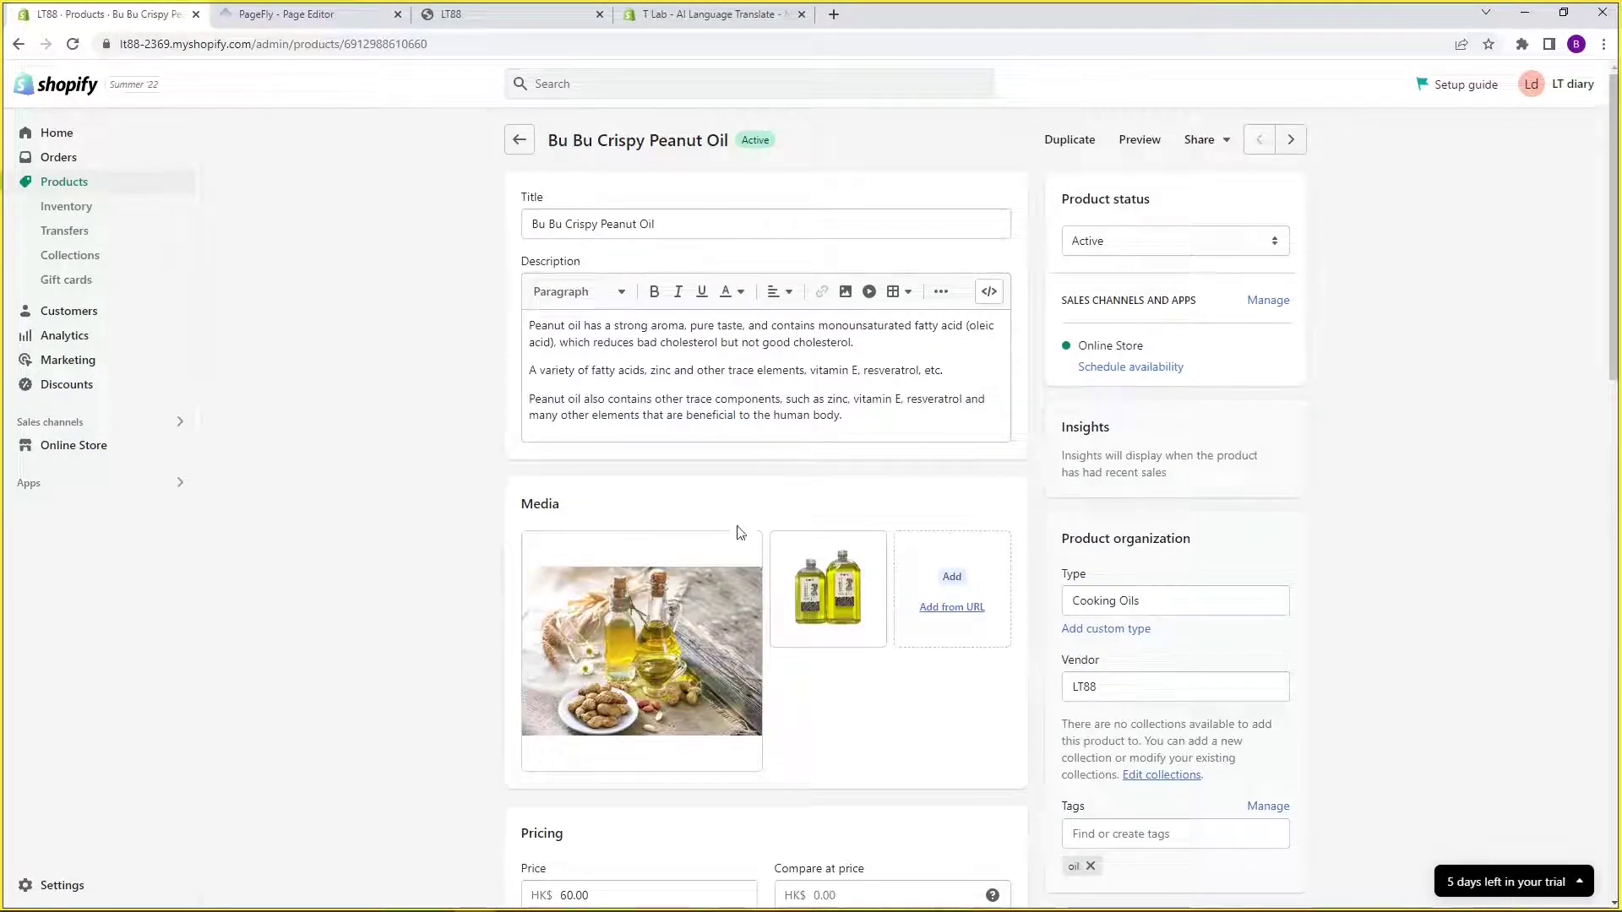
{"action": "mouse_move", "coordinate": [815, 611]}
{"action": "scroll", "coordinate": [838, 694], "scroll_direction": "down", "scroll_amount": 2}
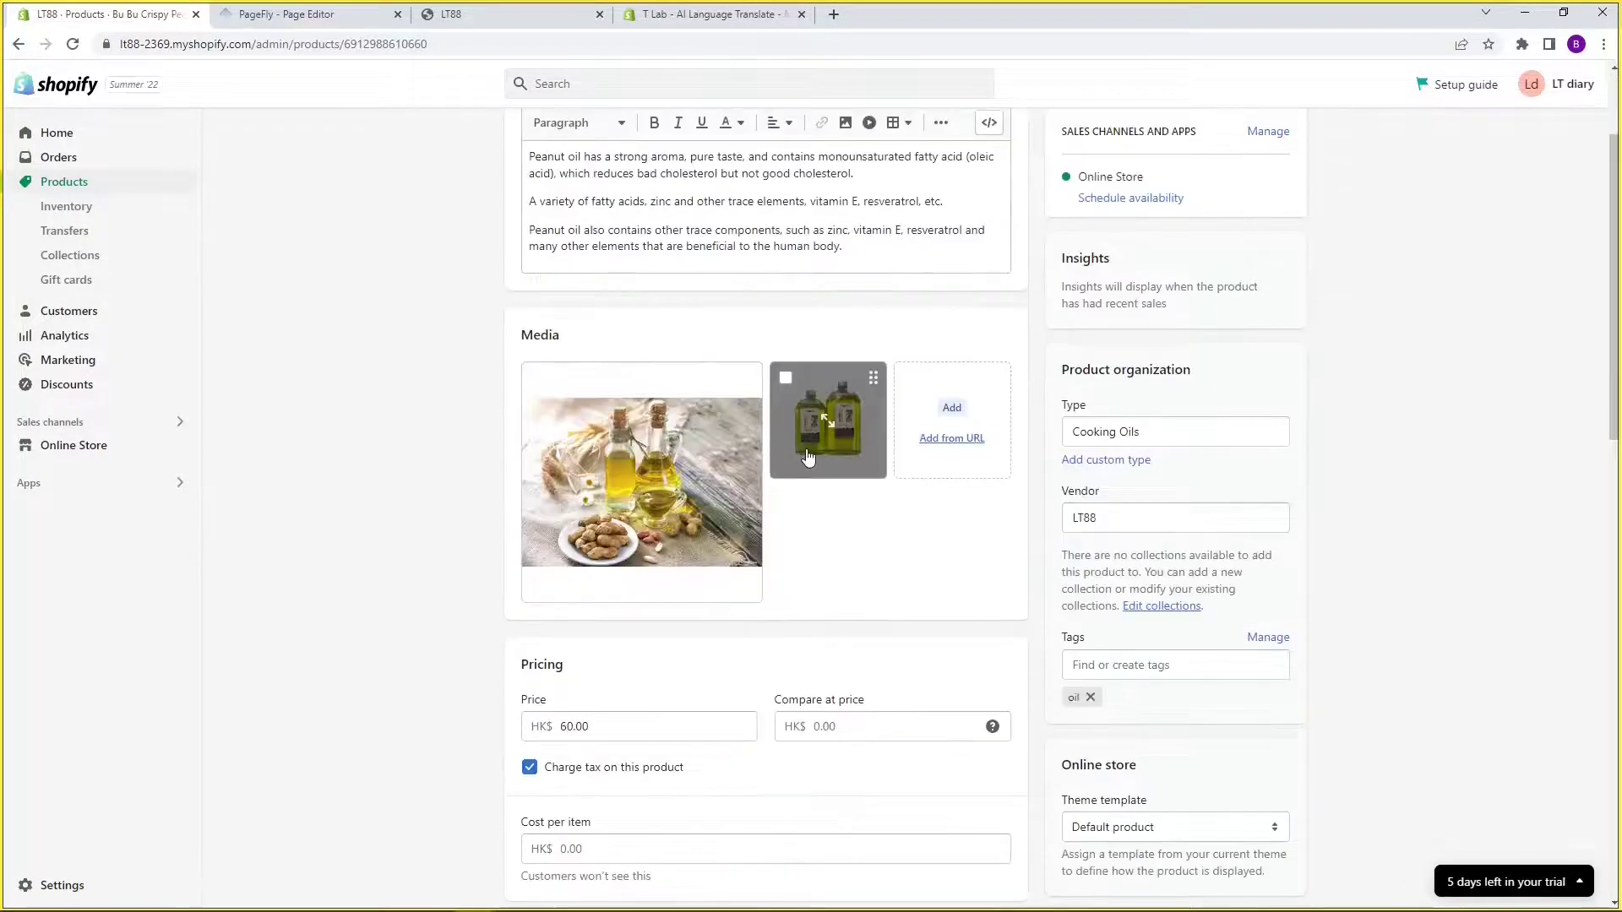
{"action": "scroll", "coordinate": [826, 663], "scroll_direction": "down", "scroll_amount": 2}
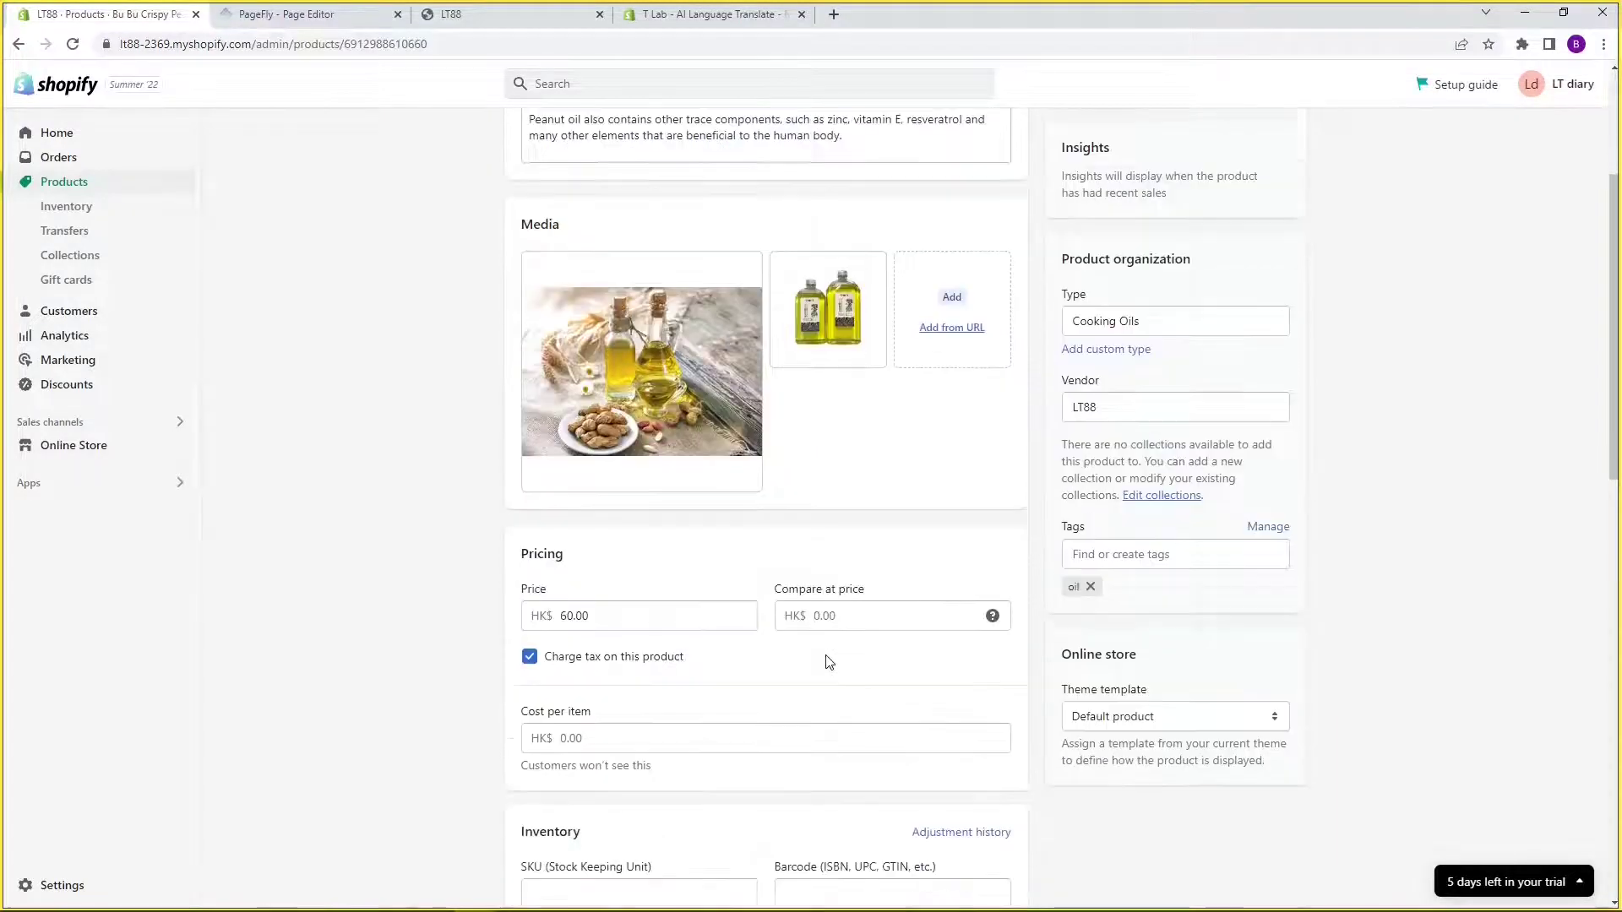
{"action": "scroll", "coordinate": [826, 662], "scroll_direction": "down", "scroll_amount": 7}
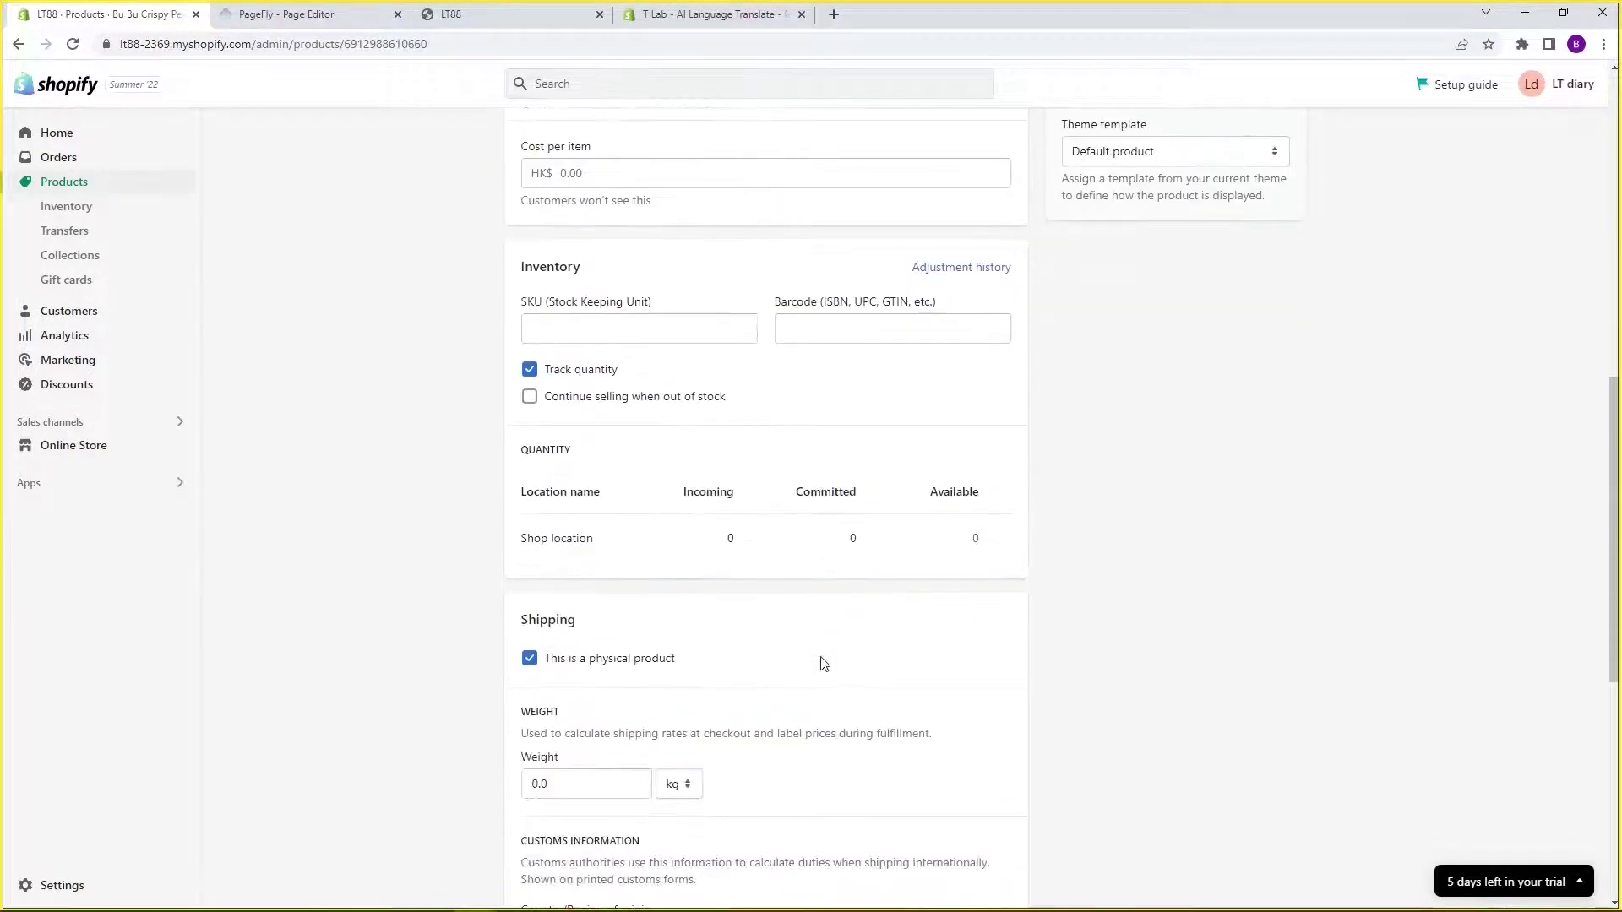
{"action": "scroll", "coordinate": [824, 665], "scroll_direction": "down", "scroll_amount": 6}
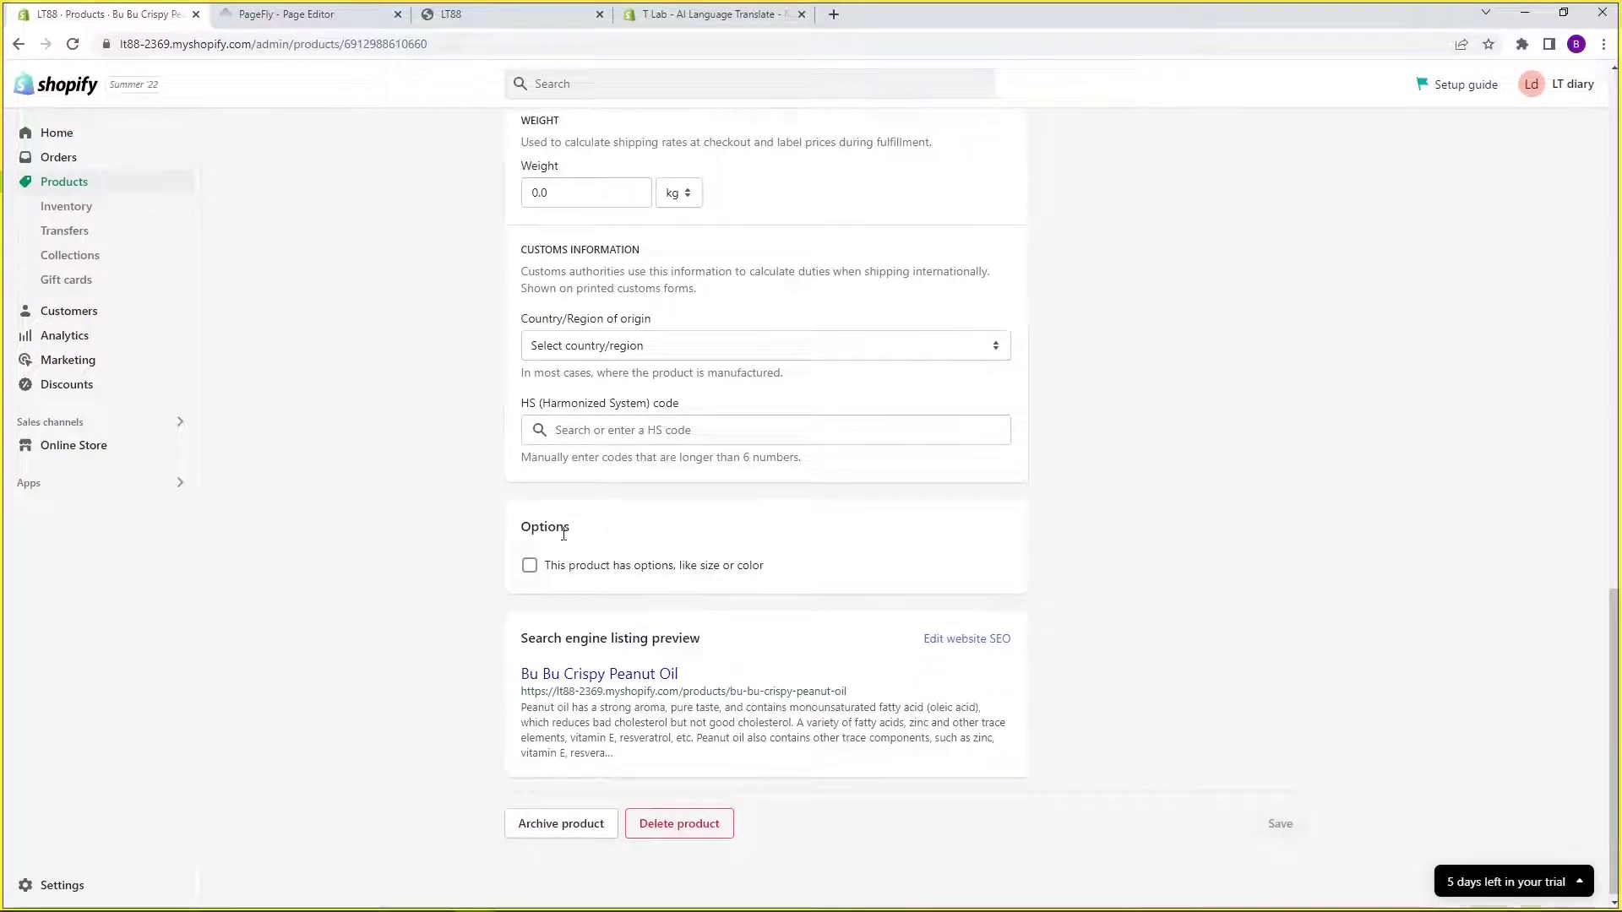
Step: Enable options for the product and add a Size option with the values 1kg and 2kg
{"action": "left_click", "coordinate": [530, 566]}
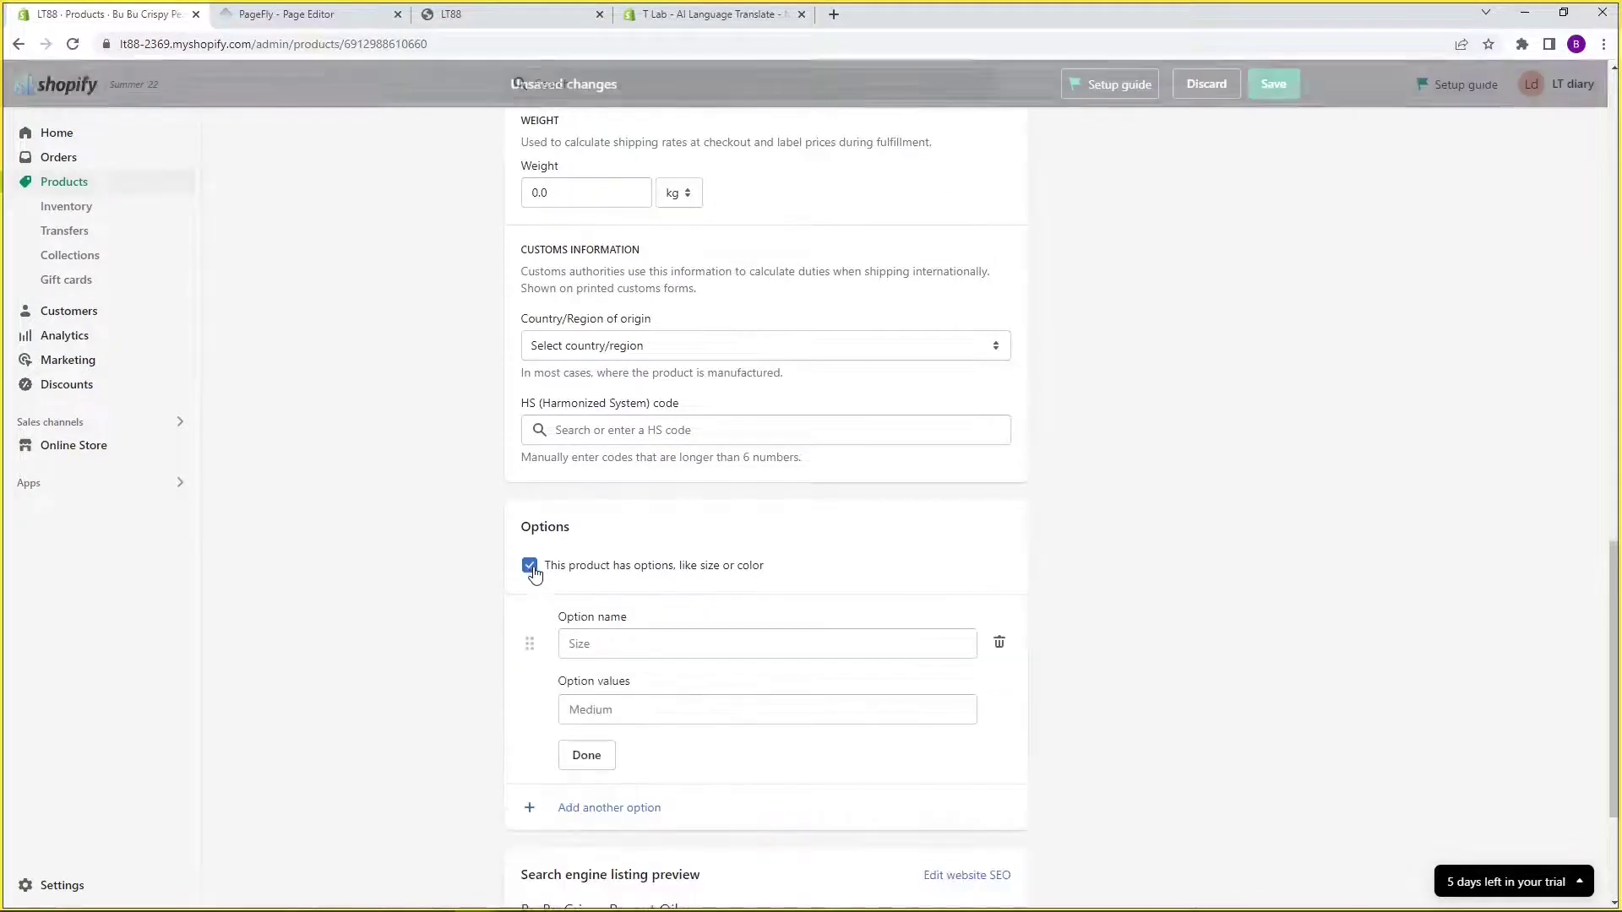
{"action": "left_click", "coordinate": [681, 644]}
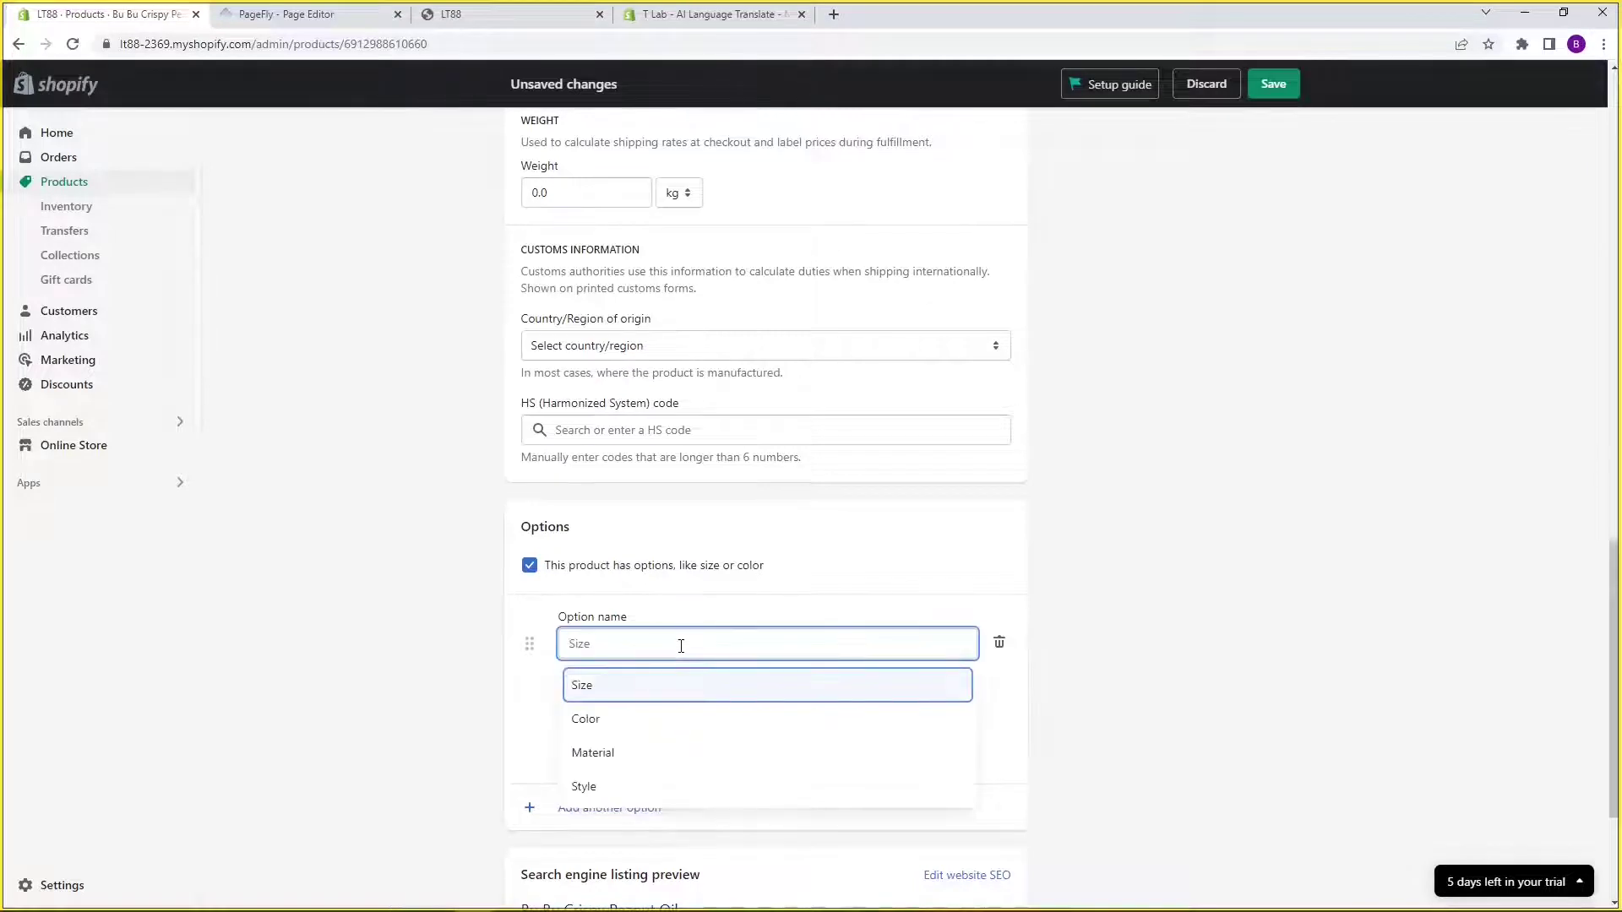
{"action": "left_click", "coordinate": [596, 694]}
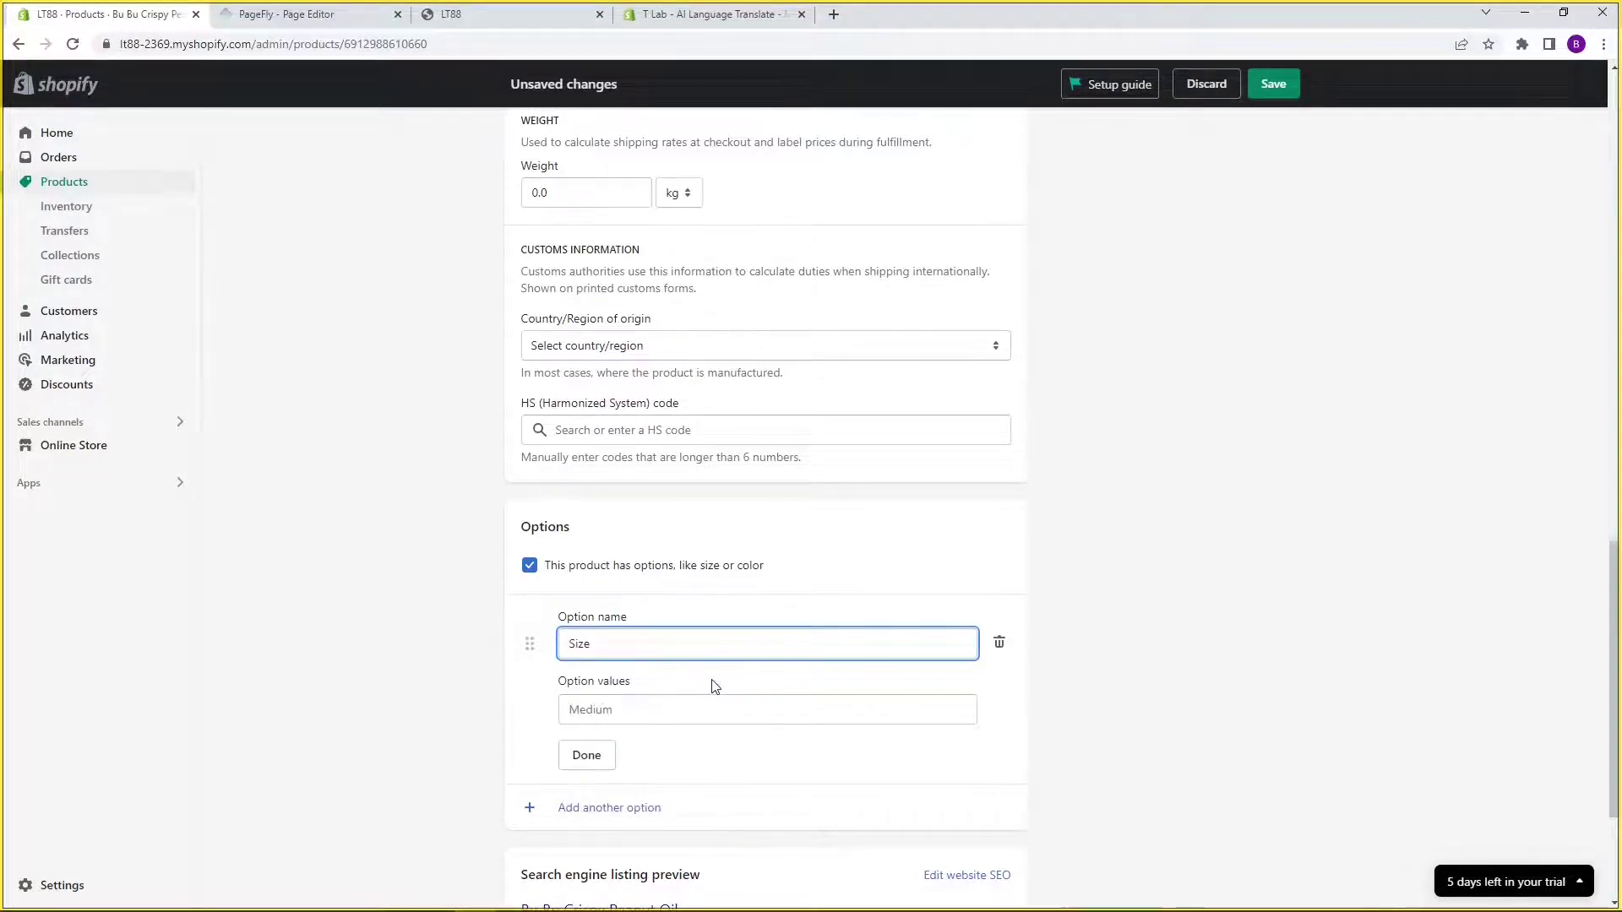
{"action": "left_click", "coordinate": [625, 711]}
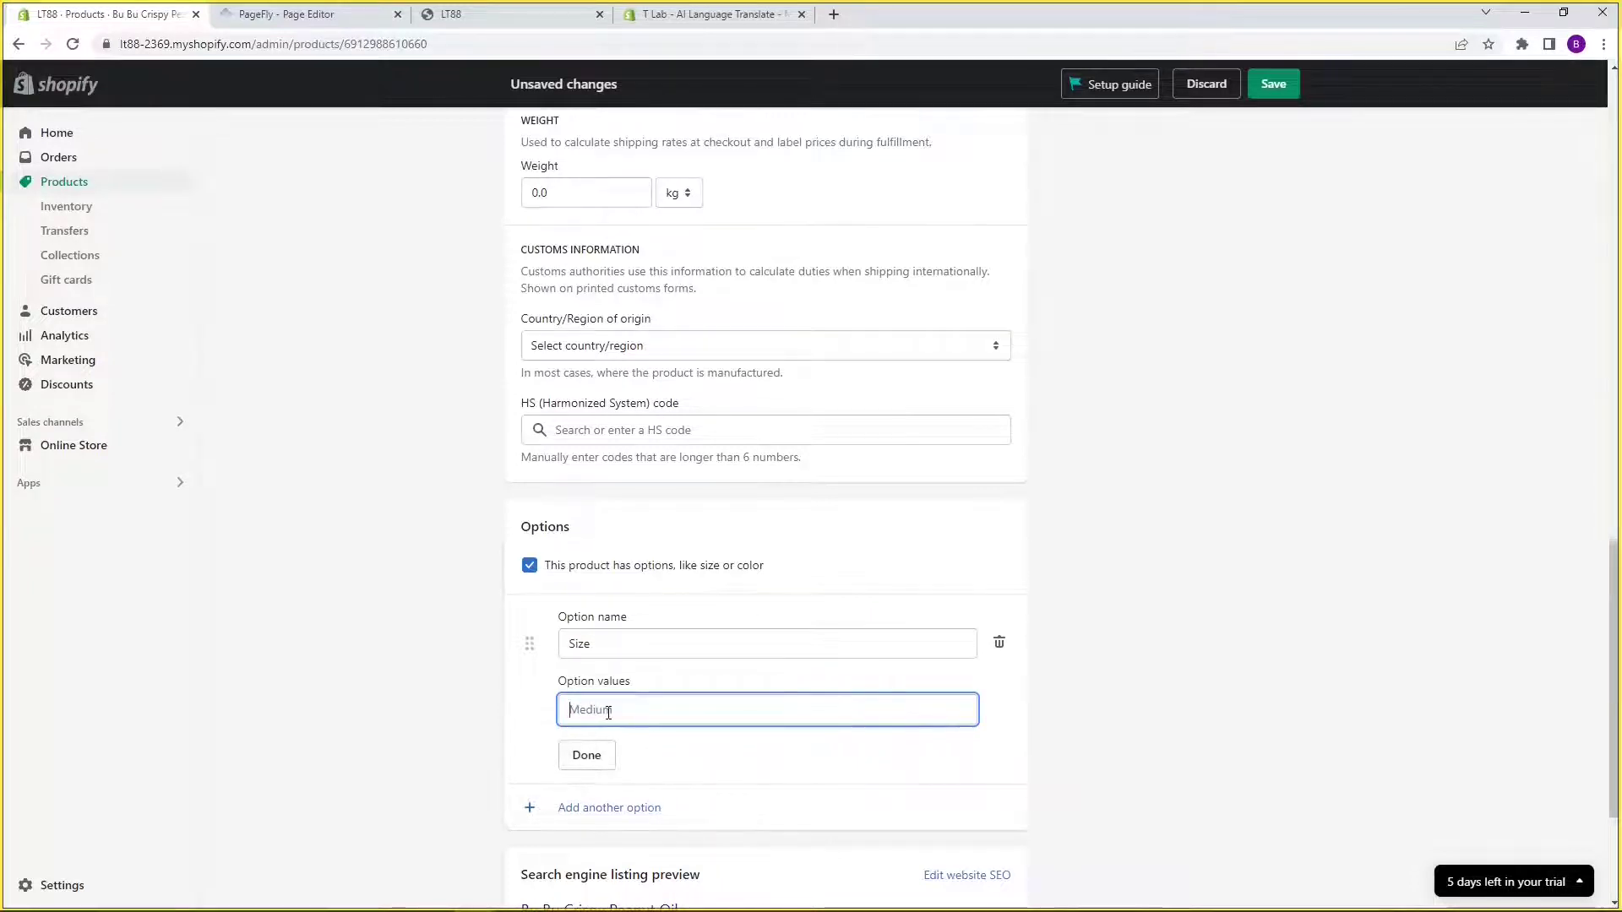
{"action": "type", "text": "1kg"}
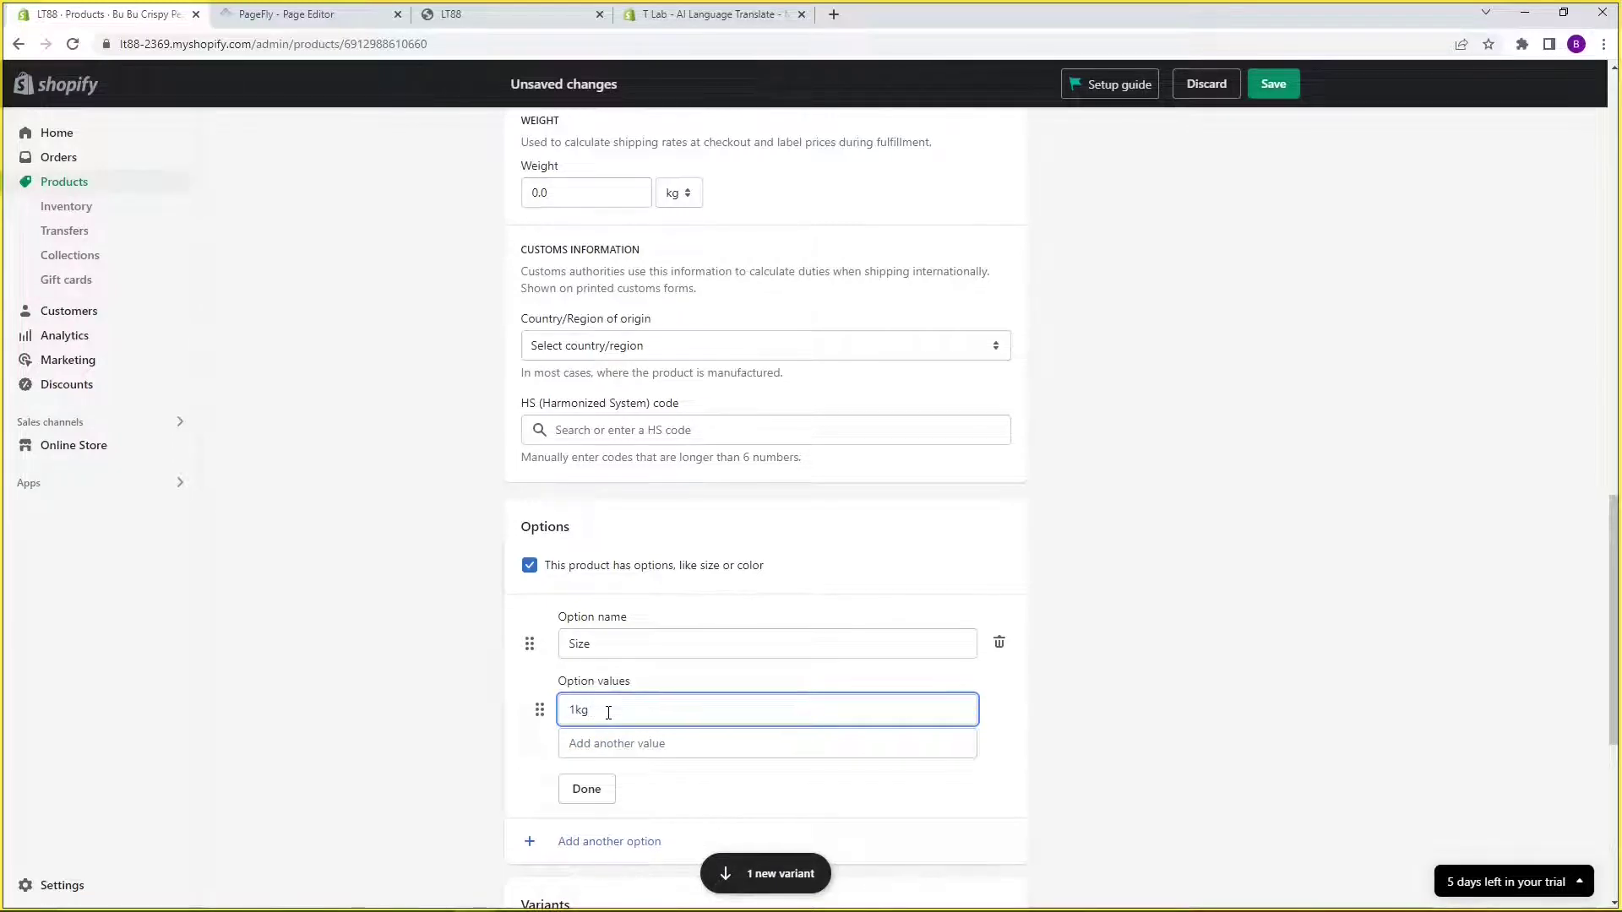
{"action": "left_click", "coordinate": [605, 743]}
{"action": "type", "text": "2kg"}
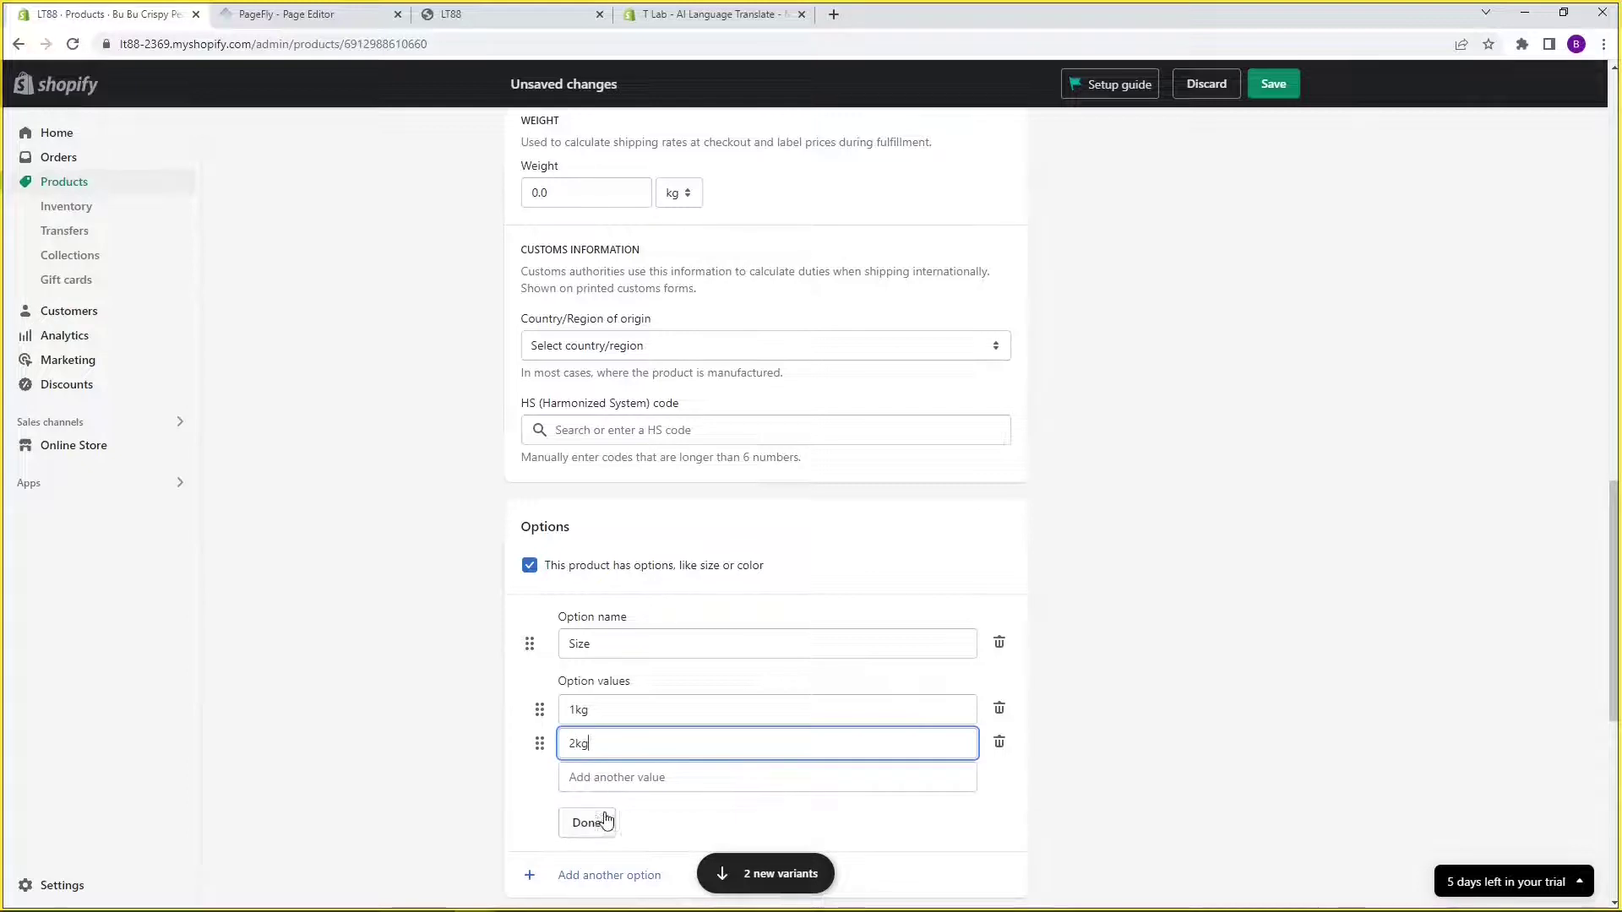
Step: Add 0.5kg as the third value of the Size option and confirm the option
{"action": "left_click", "coordinate": [601, 779]}
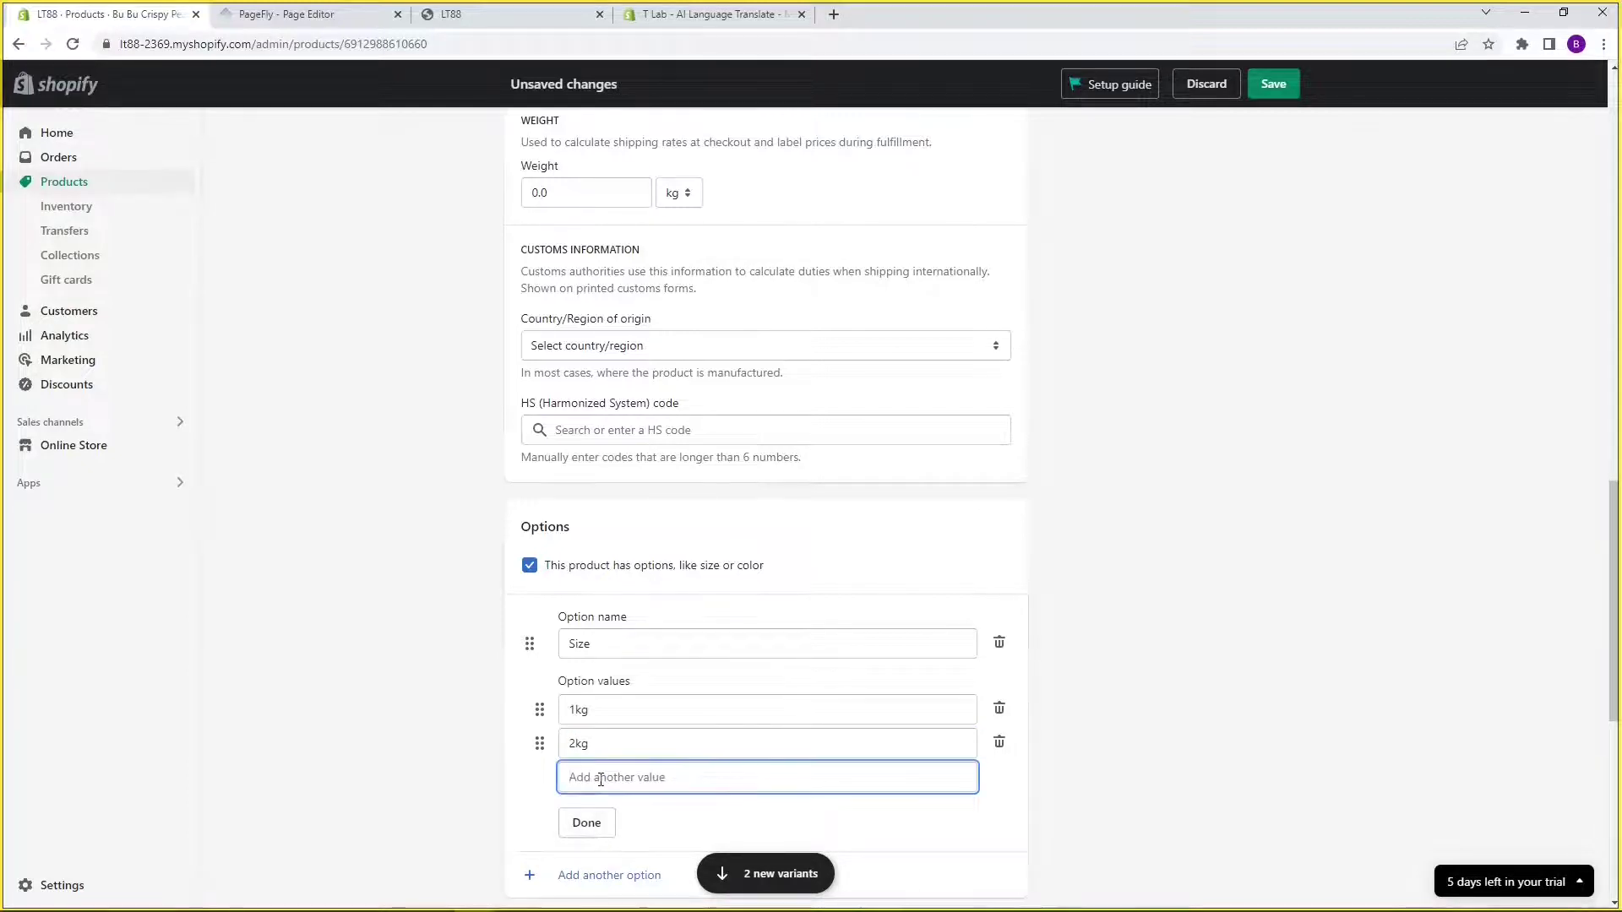
{"action": "type", "text": "0.3kg"}
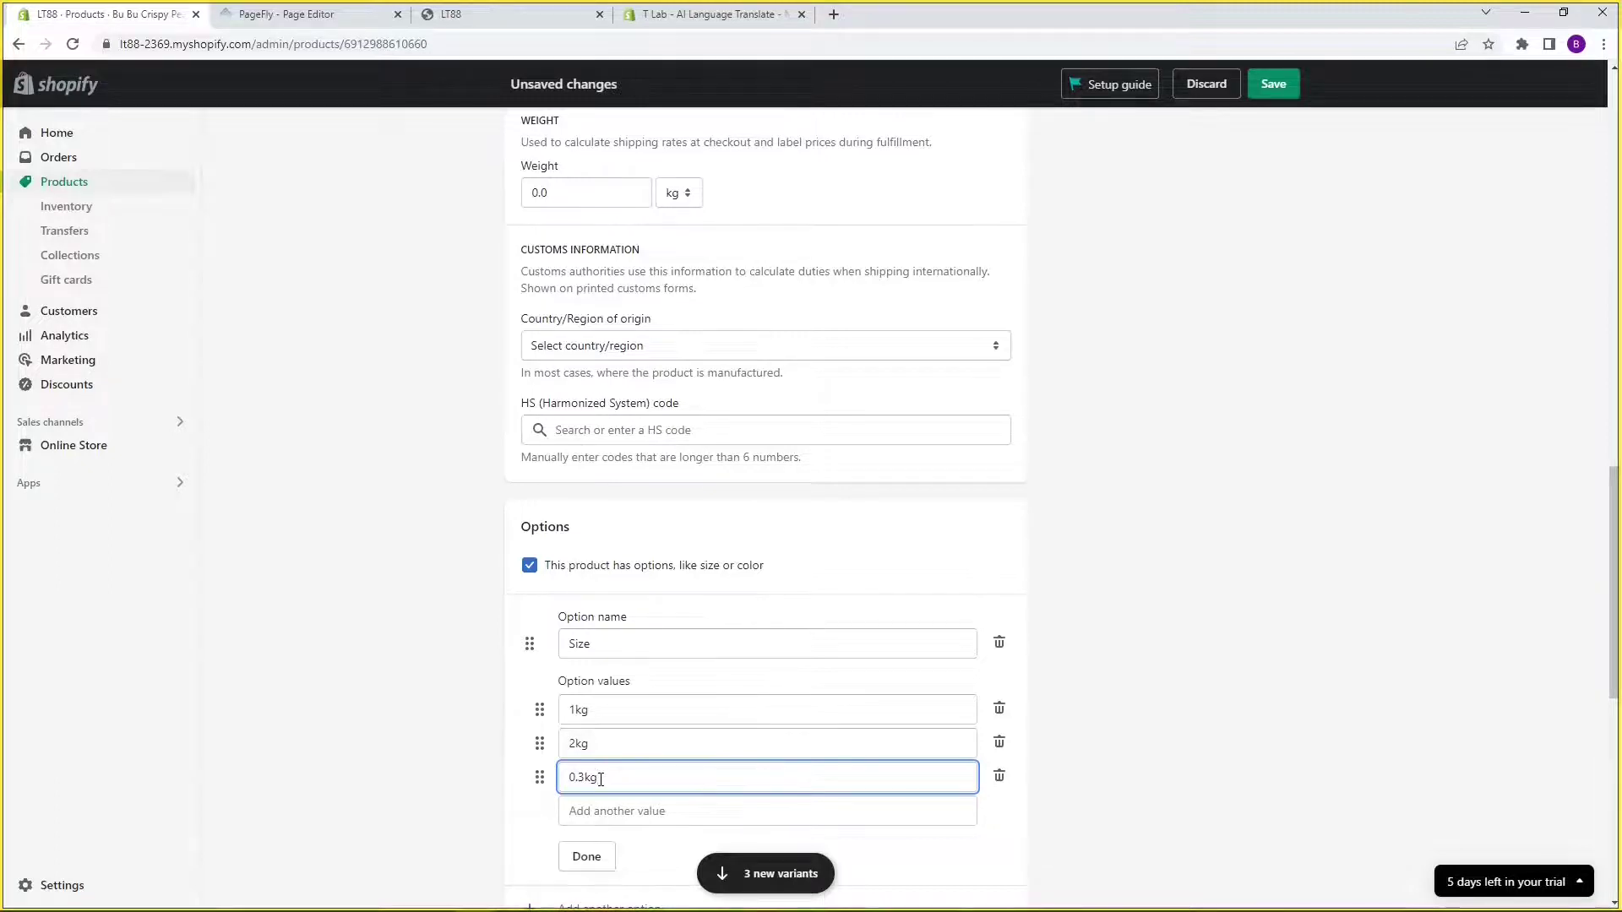
{"action": "key", "text": "BackSpace"}
{"action": "key", "text": "BackSpace"}
{"action": "type", "text": "5kg"}
{"action": "left_click", "coordinate": [589, 858]}
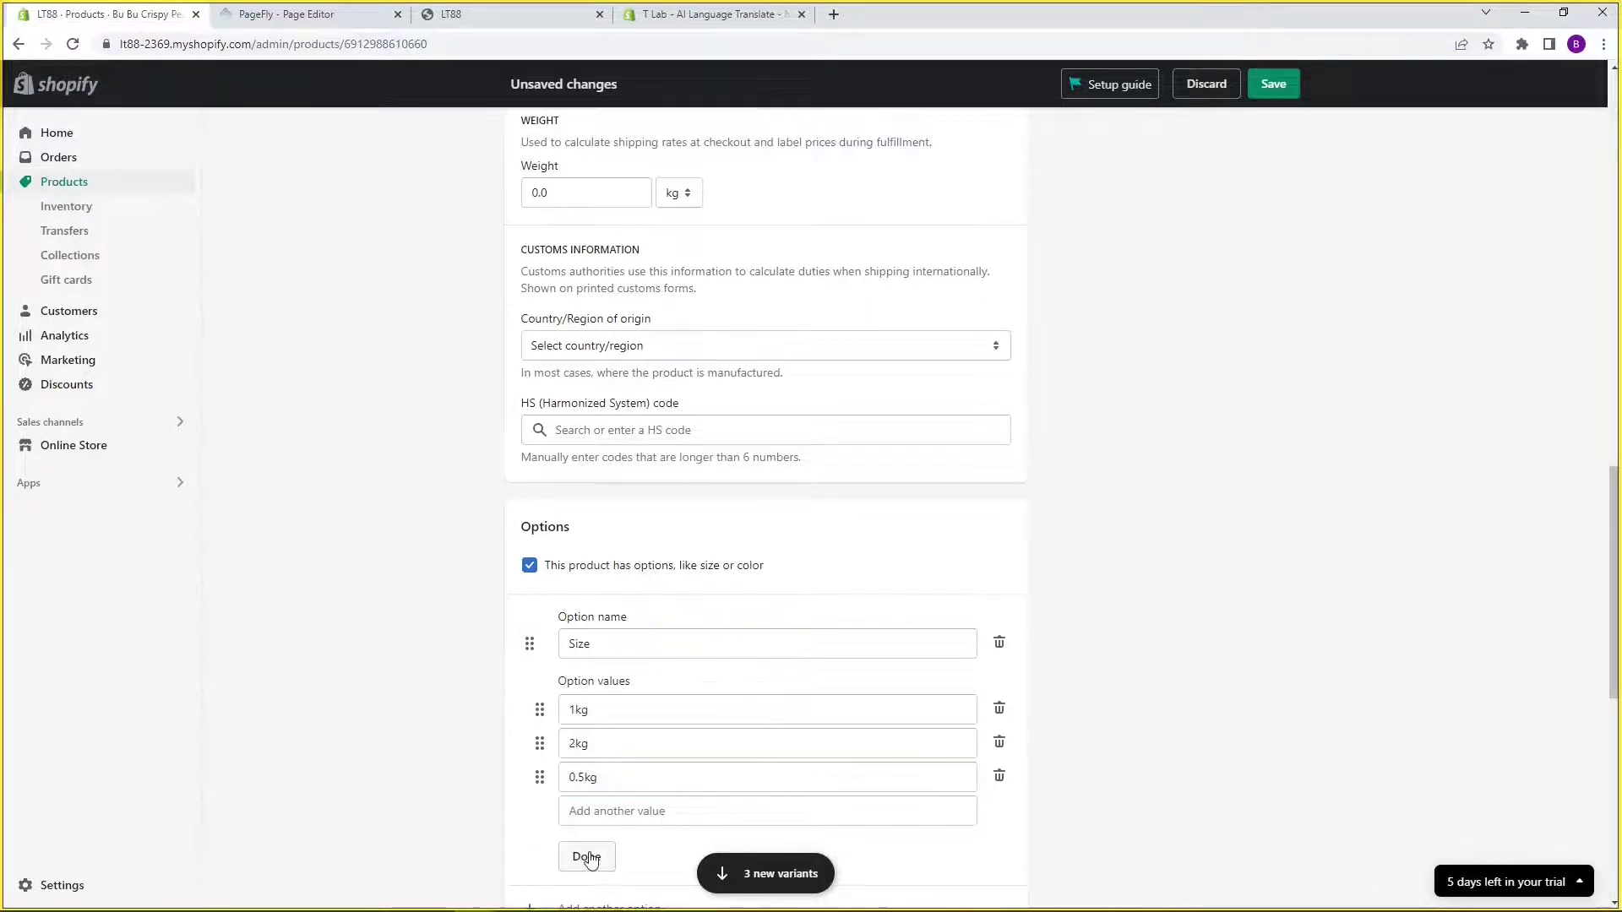
Step: Set the 2kg variant's price to HK$100.00 and the 0.5kg variant's price to HK$30.00, and save the product
{"action": "scroll", "coordinate": [589, 858], "scroll_direction": "down", "scroll_amount": 5}
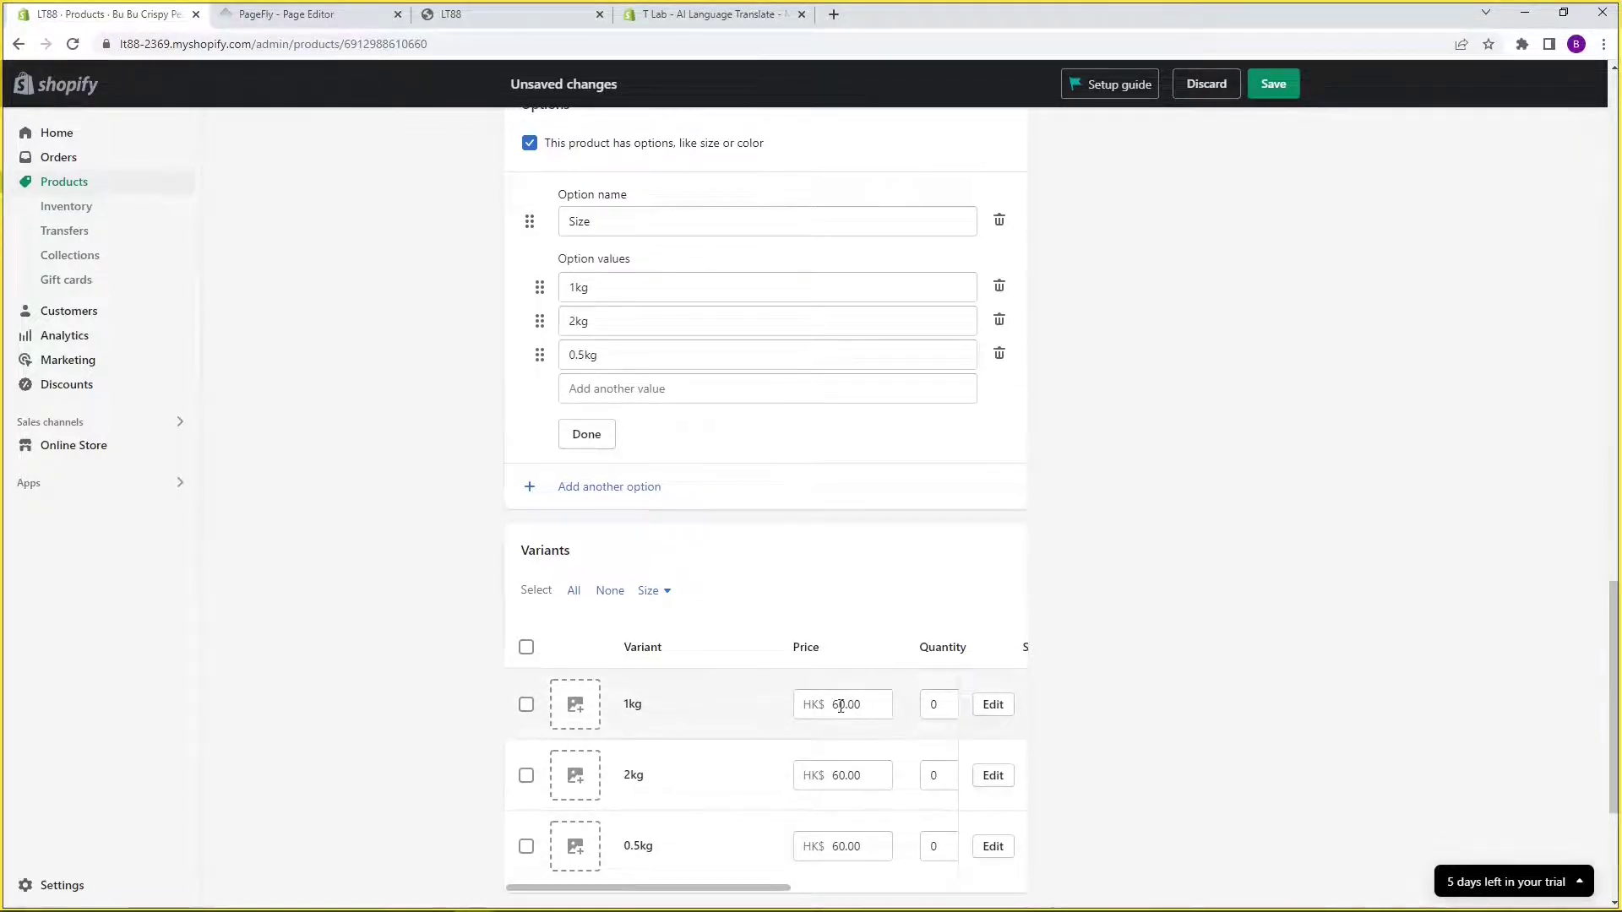
{"action": "left_click_drag", "start_coordinate": [843, 703], "coordinate": [832, 704]}
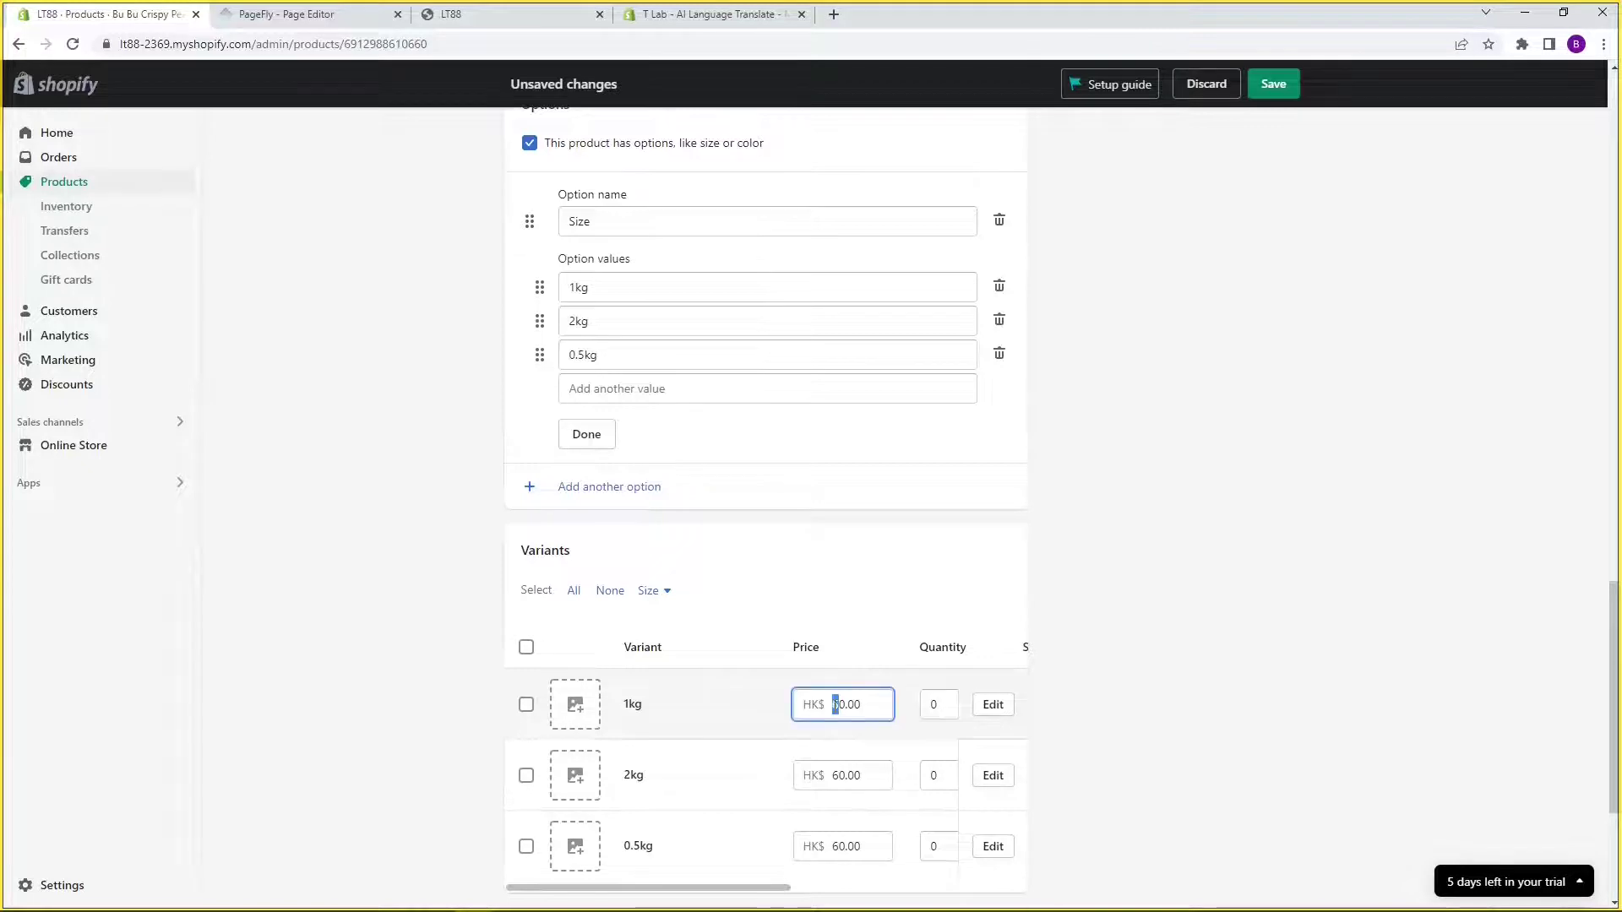
{"action": "left_click", "coordinate": [840, 771]}
{"action": "left_click_drag", "start_coordinate": [833, 776], "coordinate": [842, 776]}
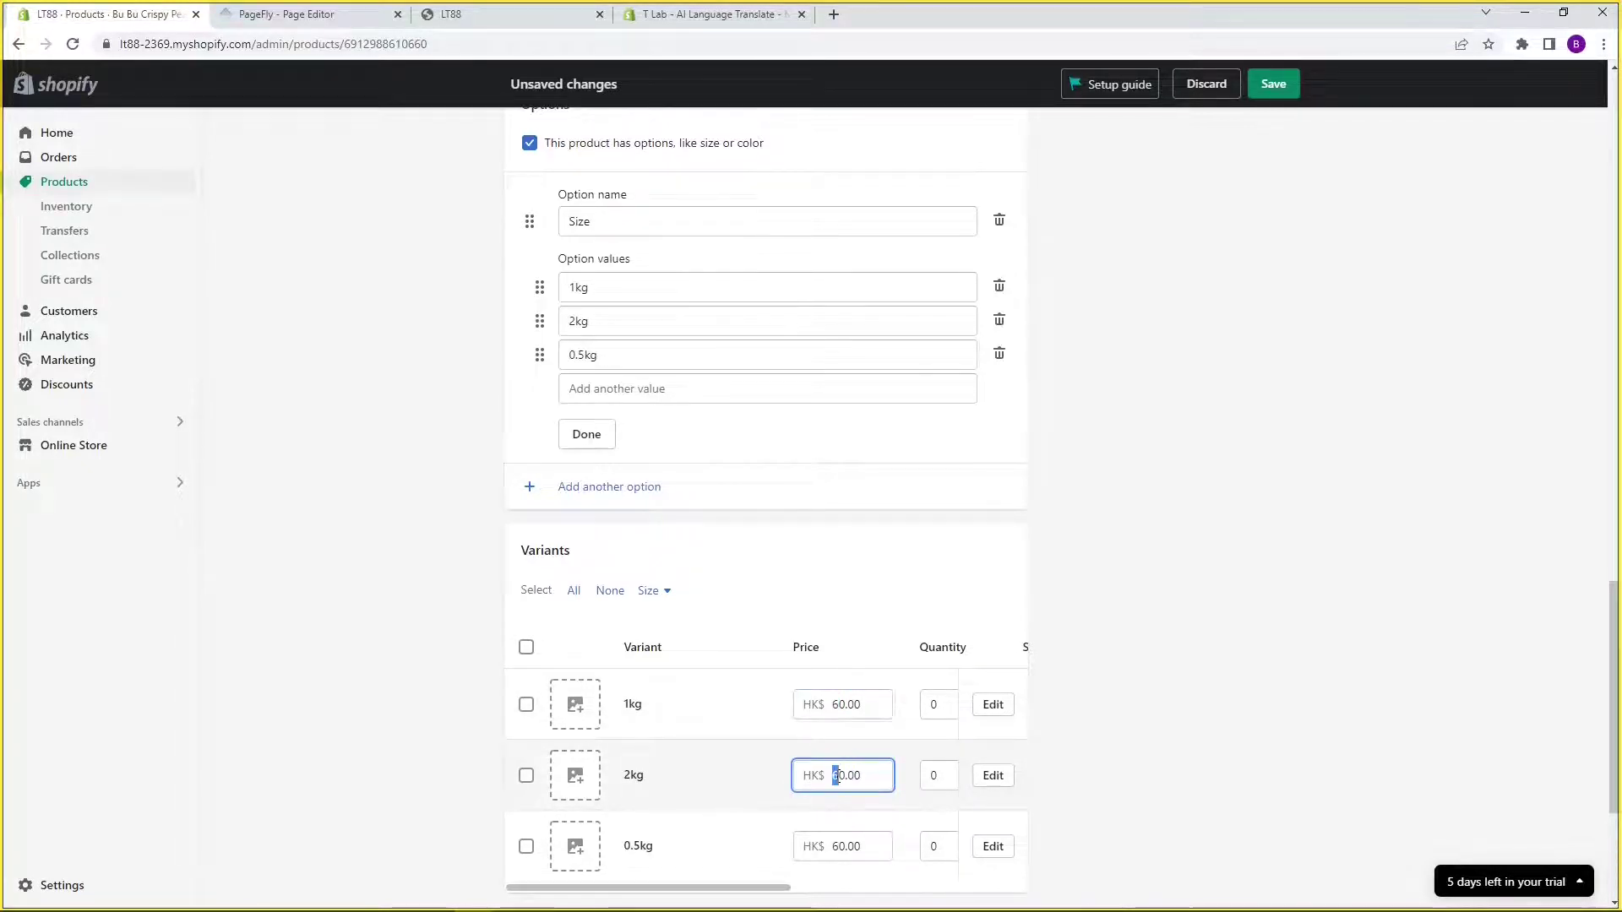
{"action": "type", "text": "10"}
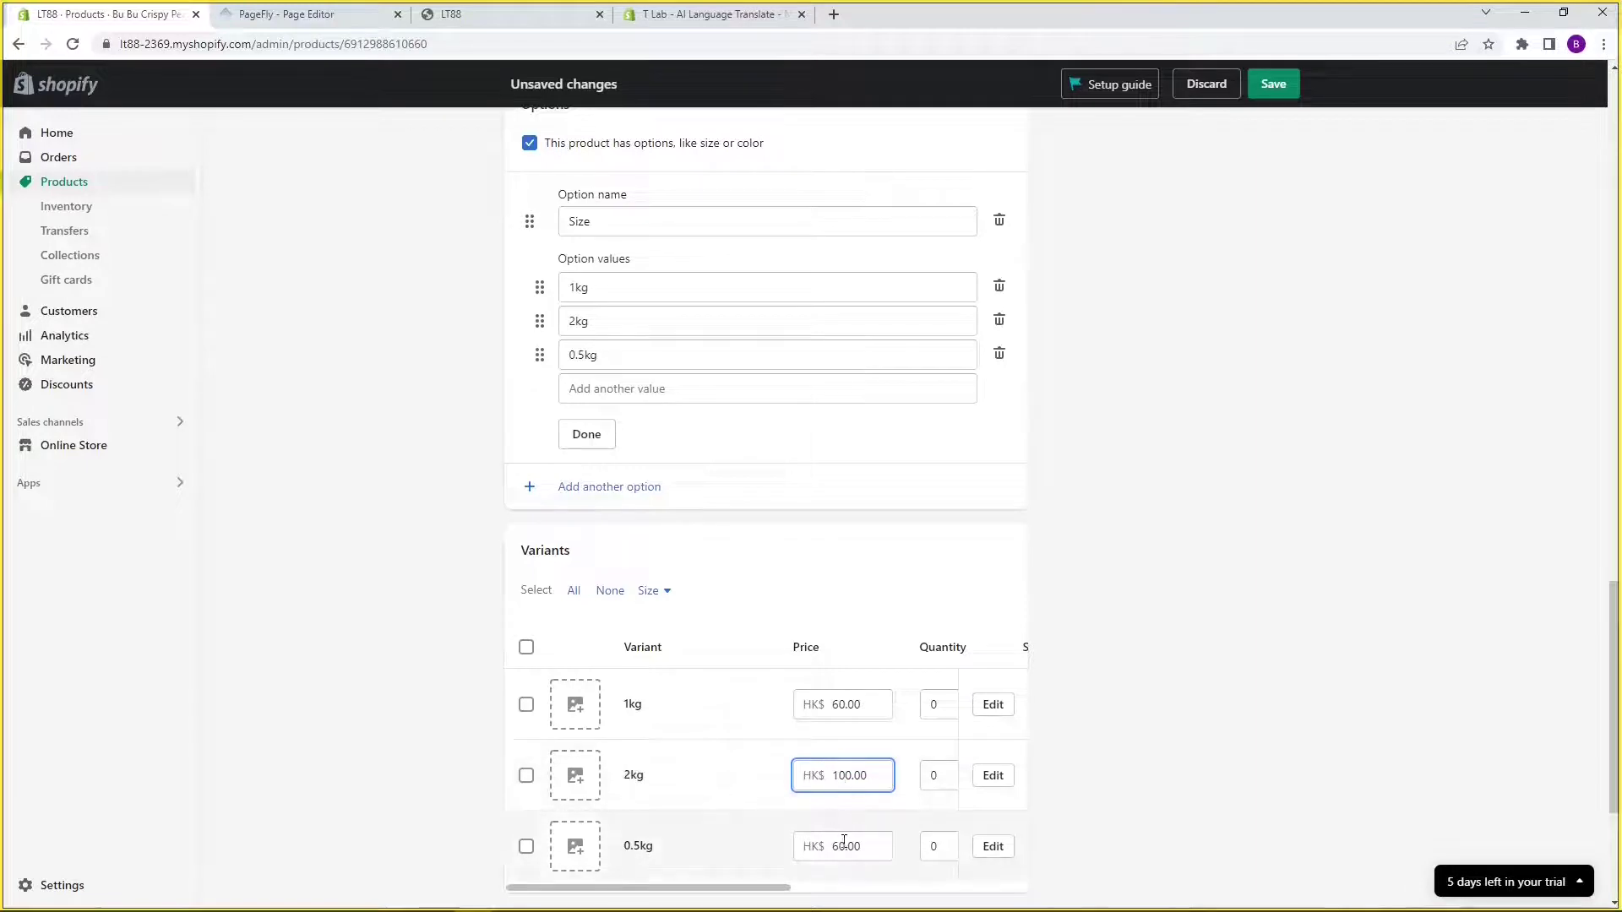
{"action": "left_click_drag", "start_coordinate": [839, 845], "coordinate": [817, 846]}
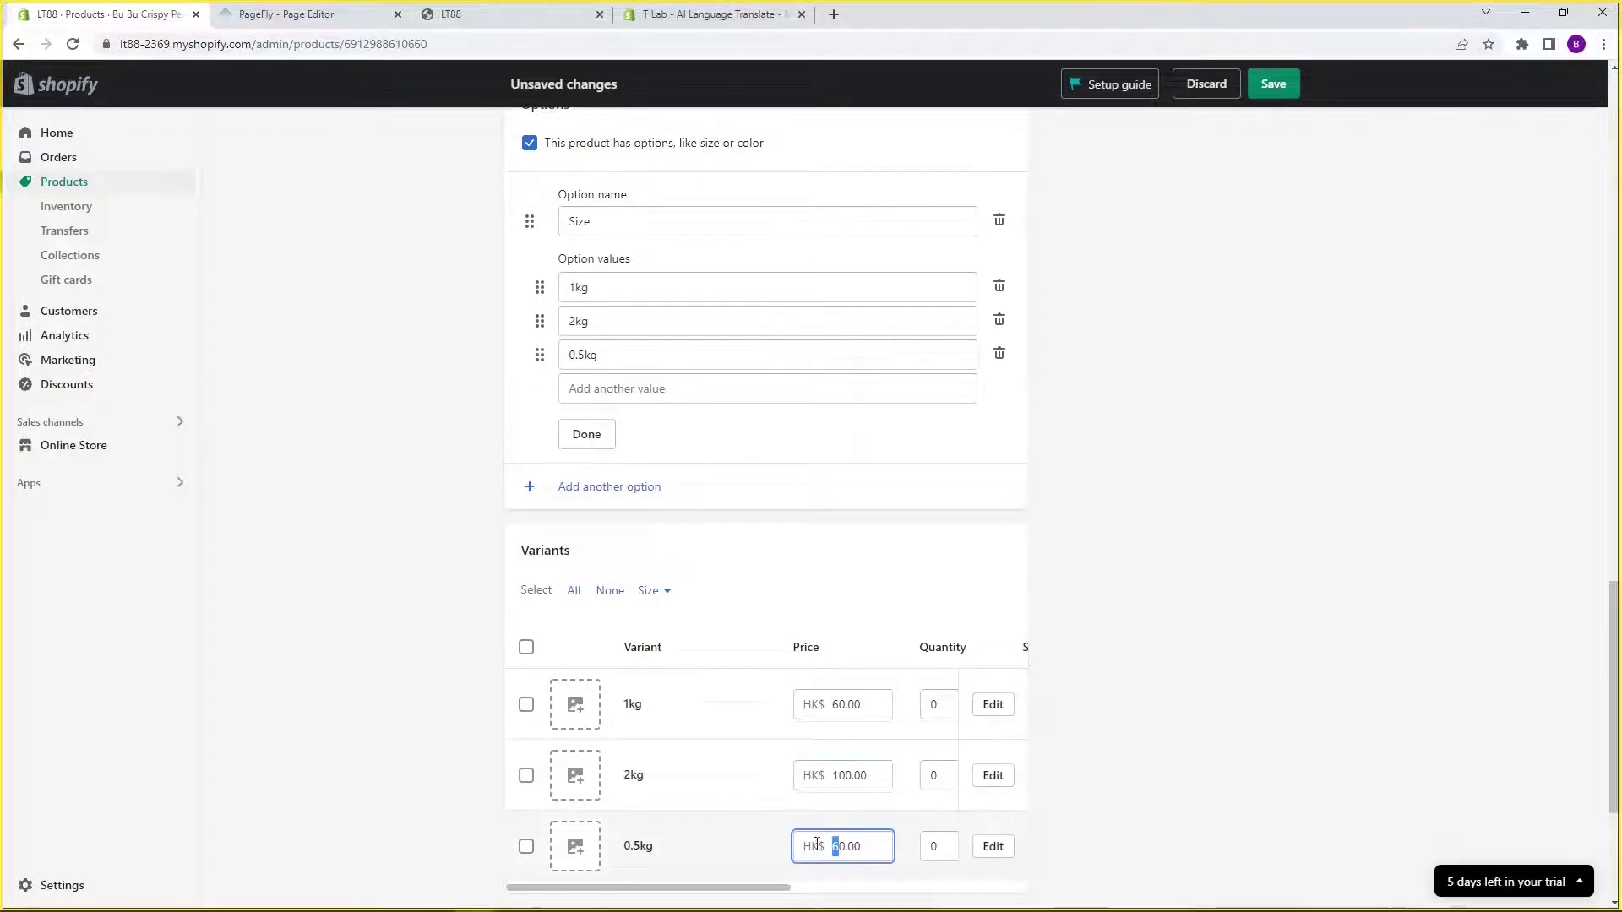
{"action": "type", "text": "3"}
{"action": "left_click", "coordinate": [897, 849]}
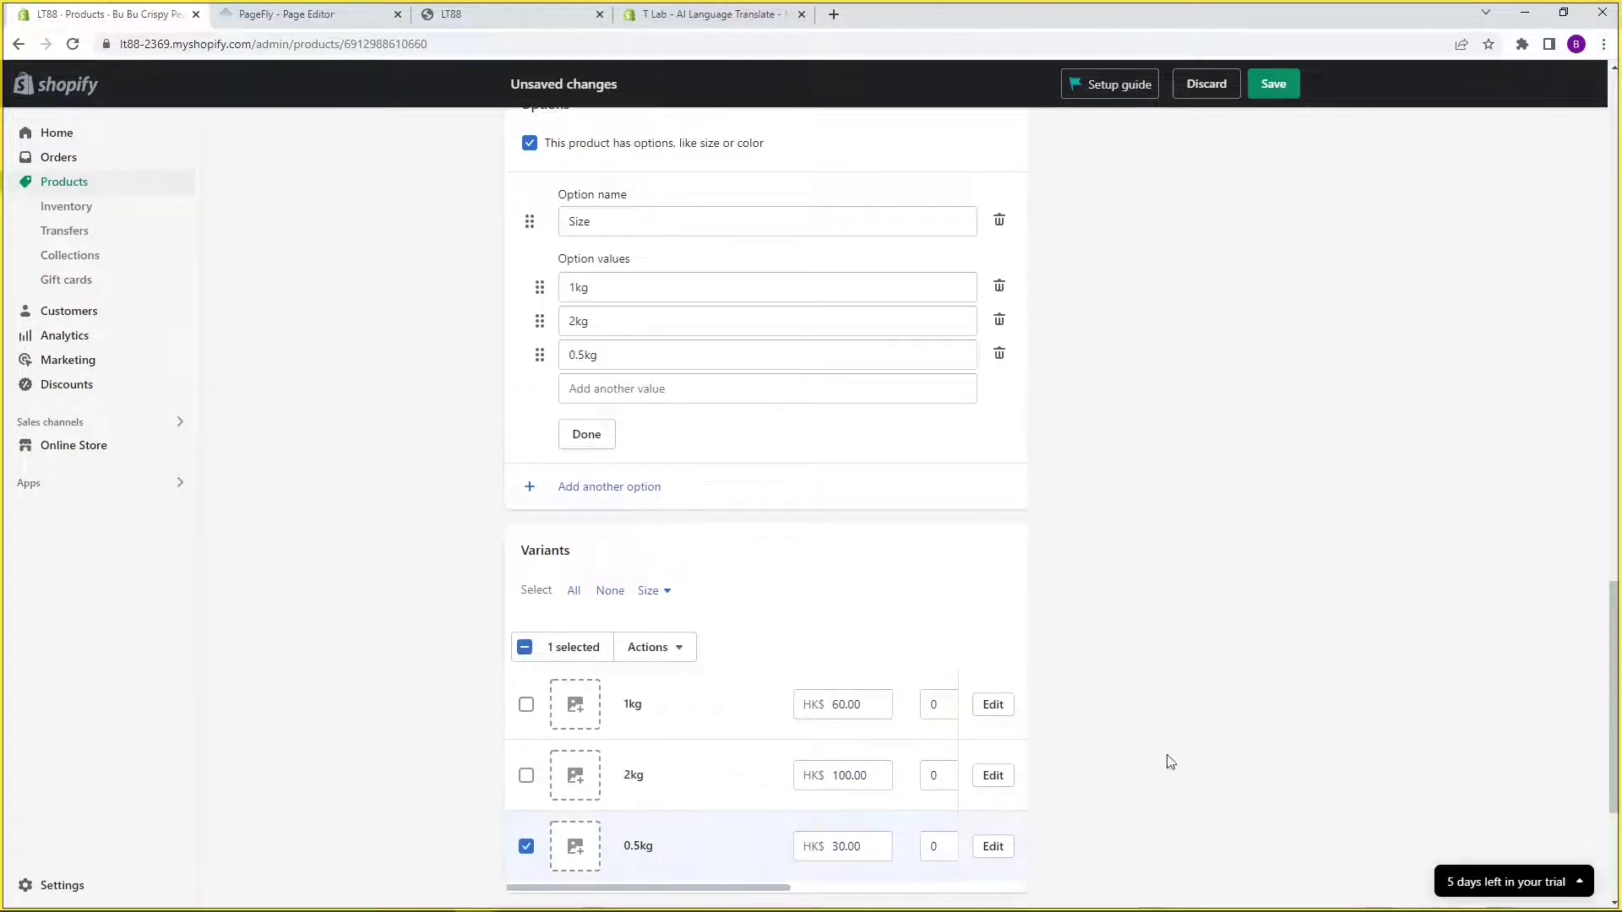
{"action": "left_click", "coordinate": [1284, 88]}
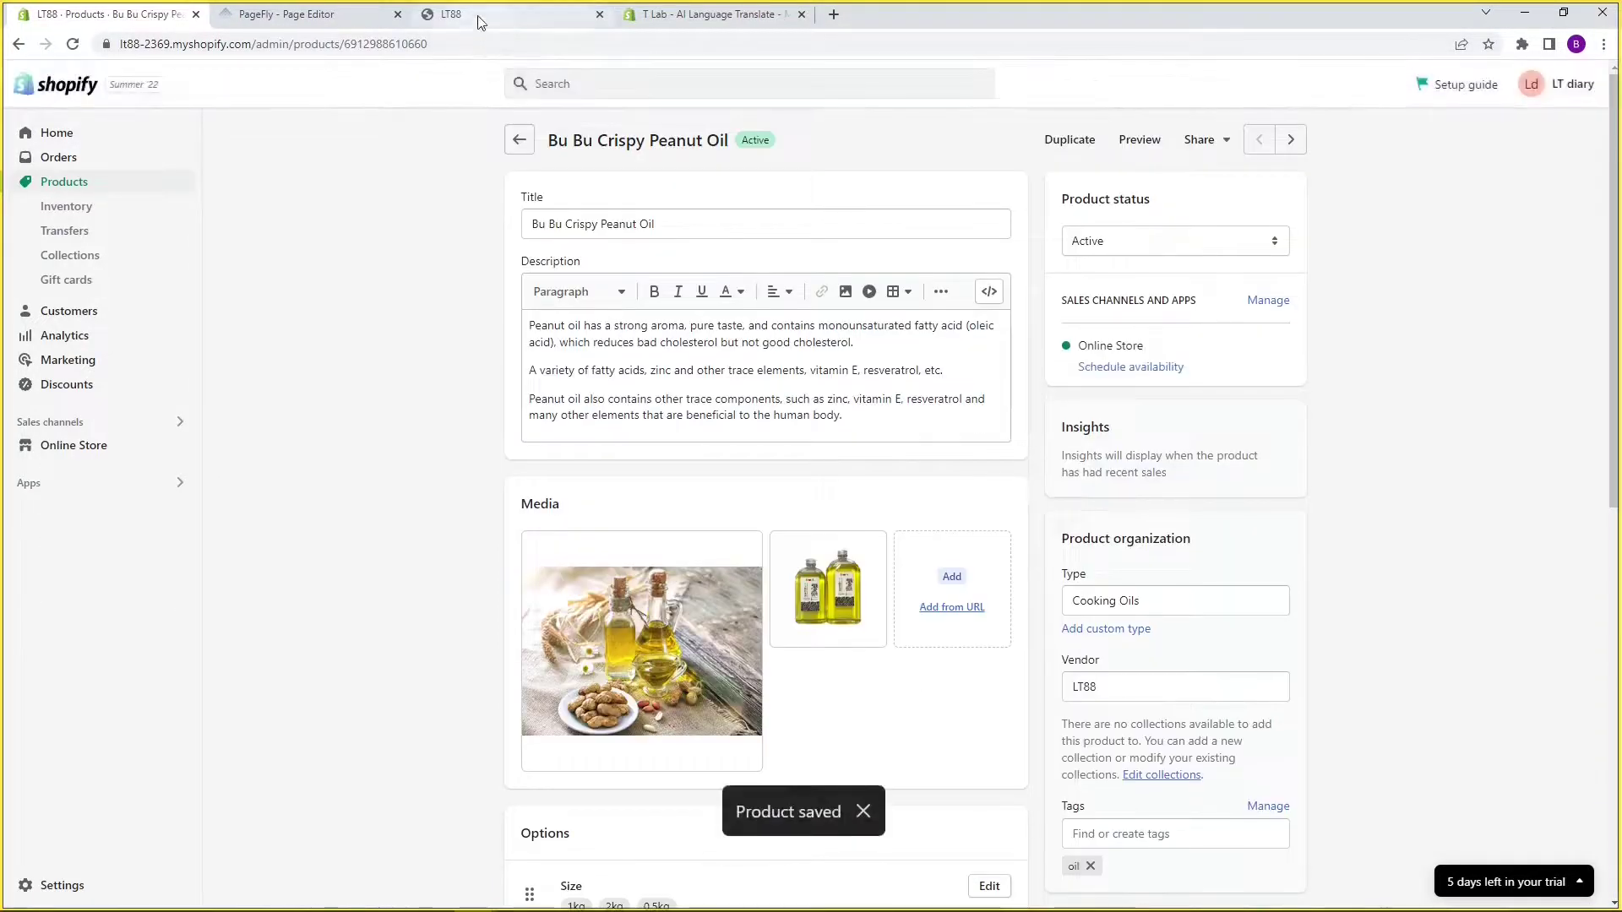
Step: Open Bu Bu Crispy Peanut Oil in the LT88 storefront preview and check the prices of the 2kg and 0.5kg sizes
{"action": "left_click", "coordinate": [478, 16]}
{"action": "scroll", "coordinate": [724, 452], "scroll_direction": "down", "scroll_amount": 8}
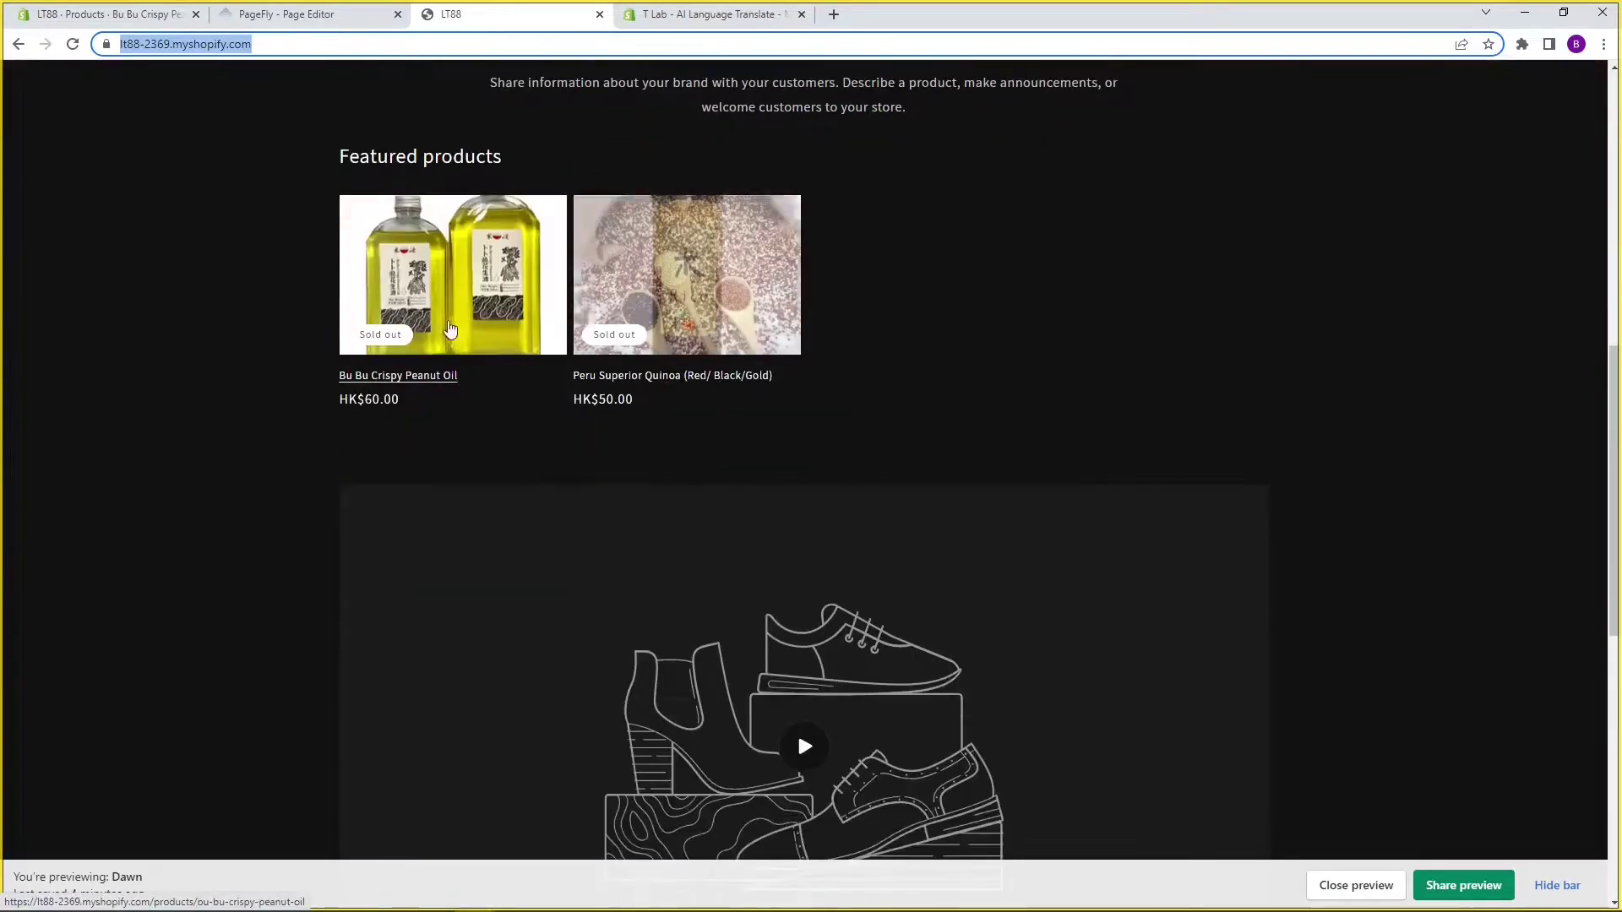
{"action": "left_click", "coordinate": [417, 375]}
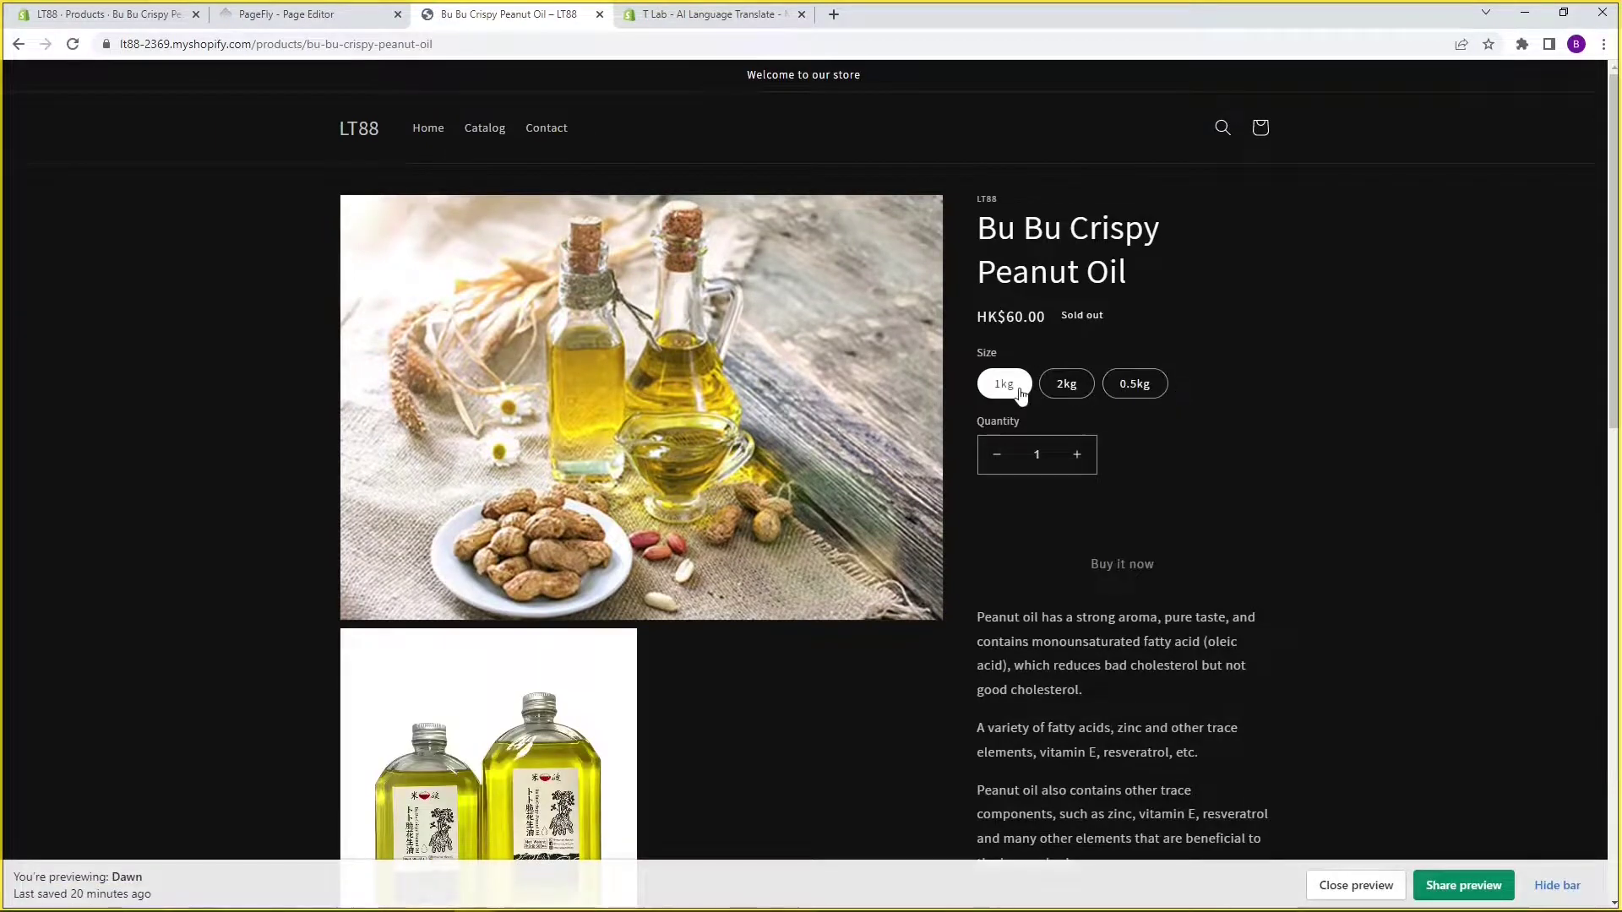
{"action": "left_click", "coordinate": [1068, 387]}
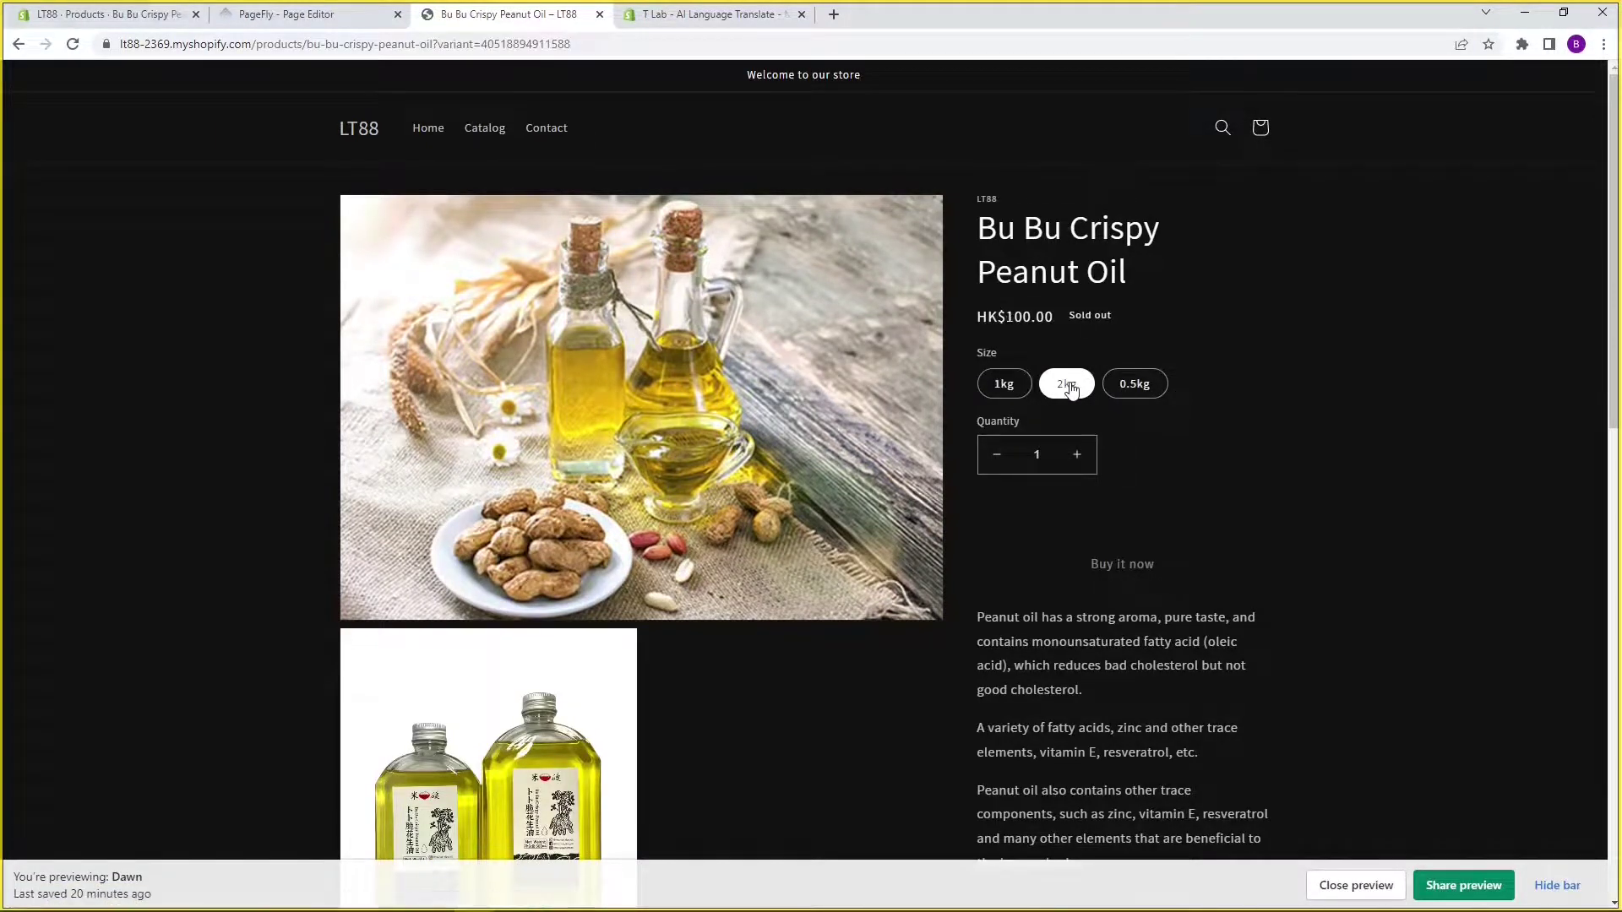
{"action": "left_click", "coordinate": [1125, 387]}
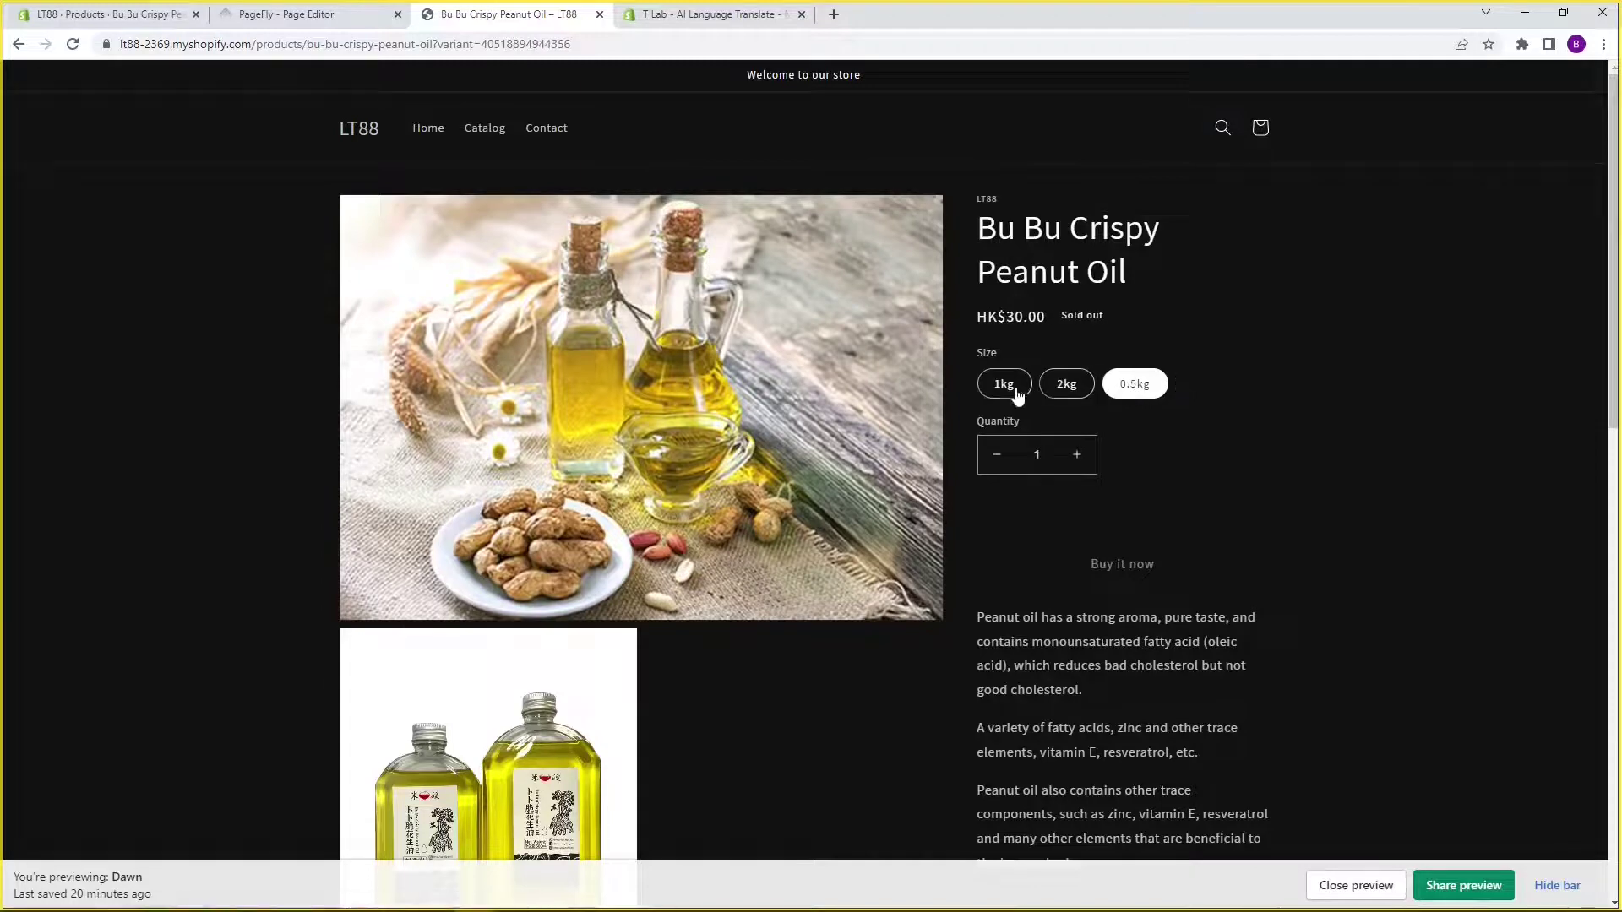